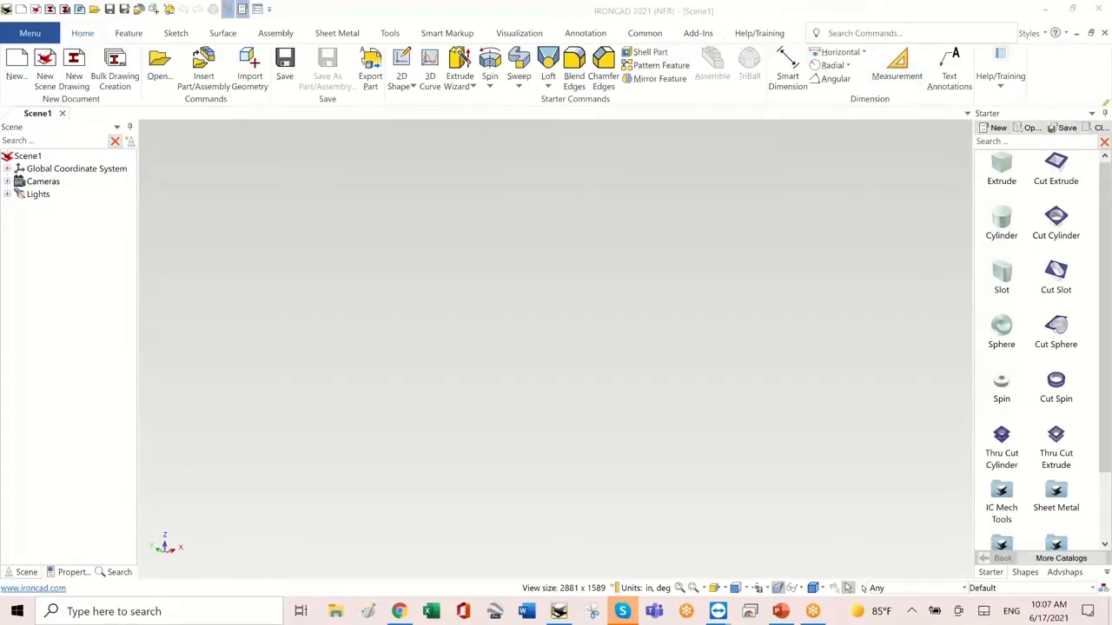
{"action": "left_click_drag", "start_coordinate": [1099, 101], "coordinate": [910, 172]}
{"action": "mouse_move", "coordinate": [924, 570]}
{"action": "left_mouse_down"}
{"action": "mouse_move", "coordinate": [928, 591]}
{"action": "mouse_move", "coordinate": [1101, 539]}
{"action": "mouse_move", "coordinate": [1090, 334]}
{"action": "mouse_move", "coordinate": [1107, 99]}
{"action": "left_mouse_up"}
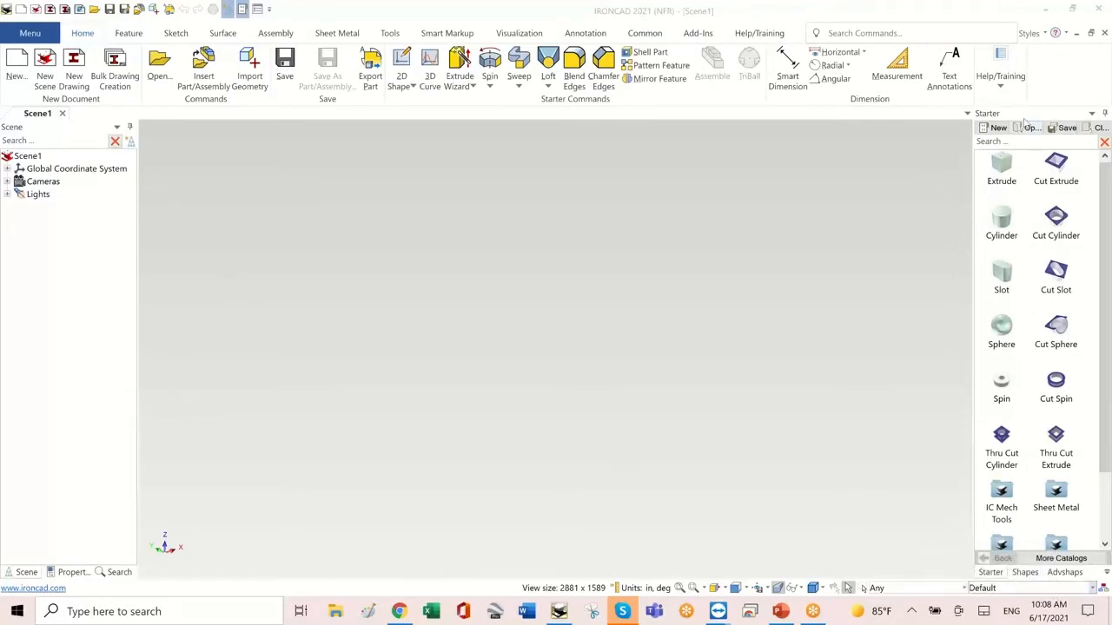
Dock the Starter catalog horizontally beneath the 3D scene, tall enough to show its shape icons, and set it to auto-hide
{"action": "left_click_drag", "start_coordinate": [1030, 115], "coordinate": [608, 144]}
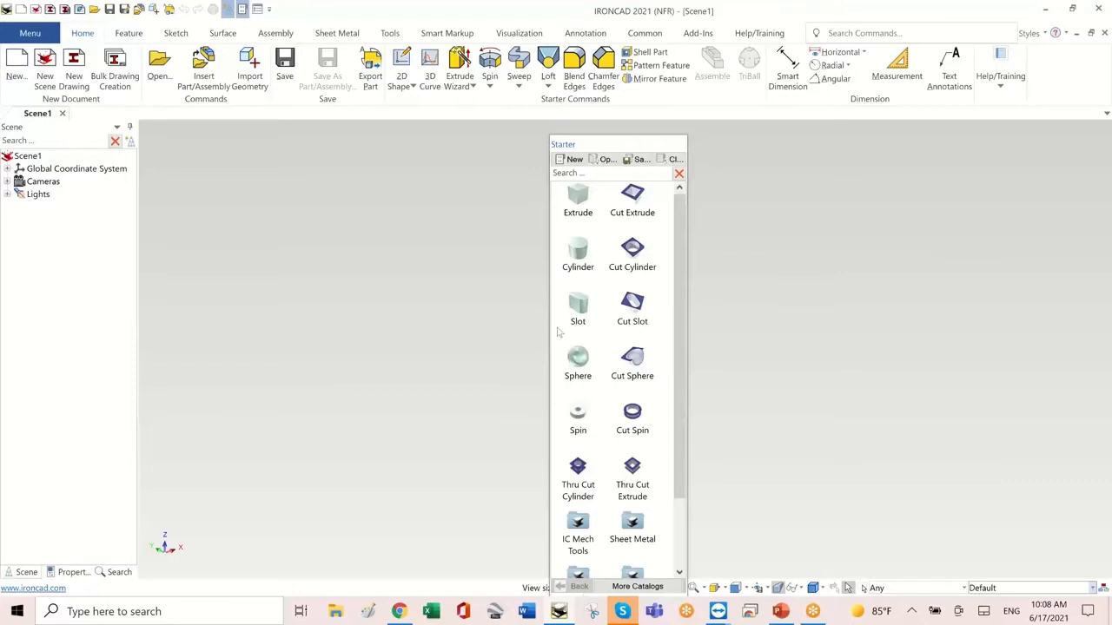
{"action": "mouse_move", "coordinate": [494, 319]}
{"action": "left_mouse_down"}
{"action": "mouse_move", "coordinate": [414, 323]}
{"action": "mouse_move", "coordinate": [515, 321]}
{"action": "left_mouse_up"}
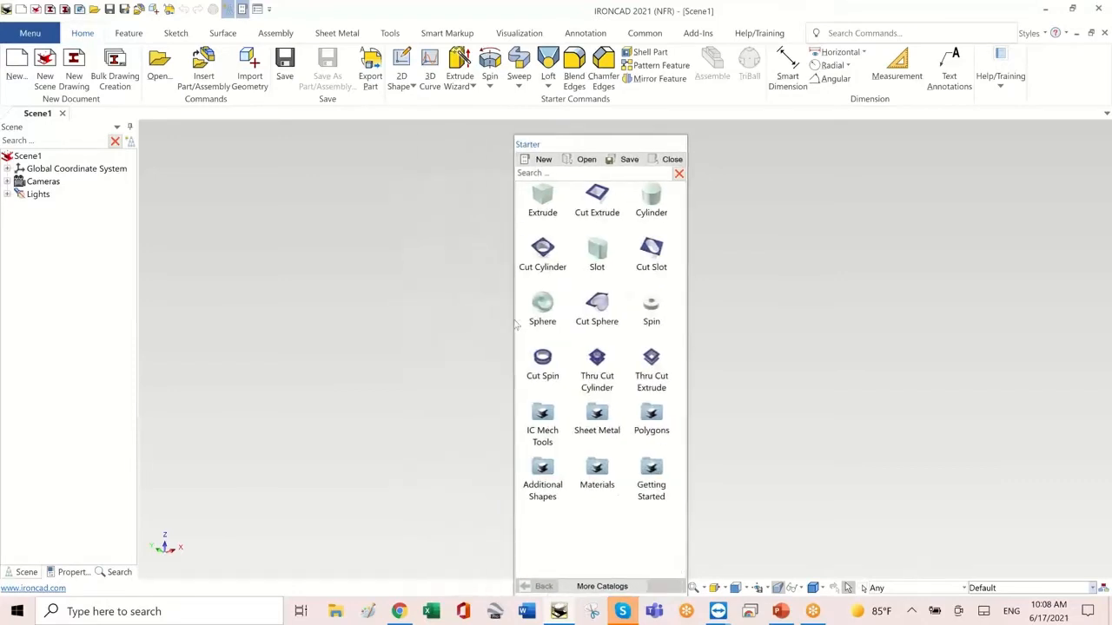
{"action": "left_click_drag", "start_coordinate": [879, 178], "coordinate": [554, 487]}
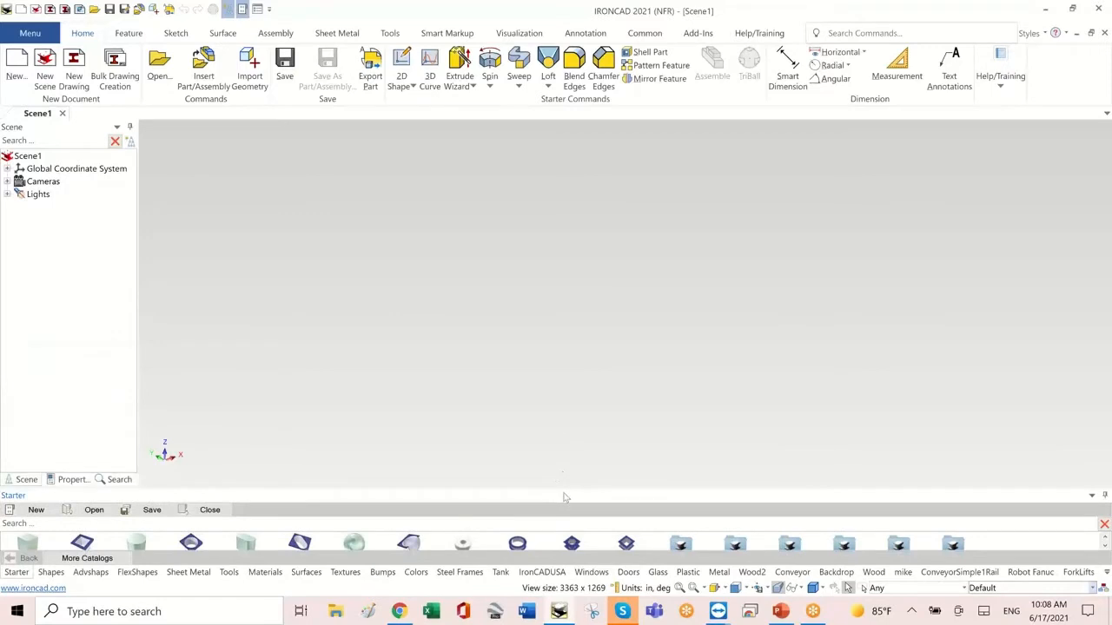
{"action": "left_click_drag", "start_coordinate": [566, 488], "coordinate": [572, 467]}
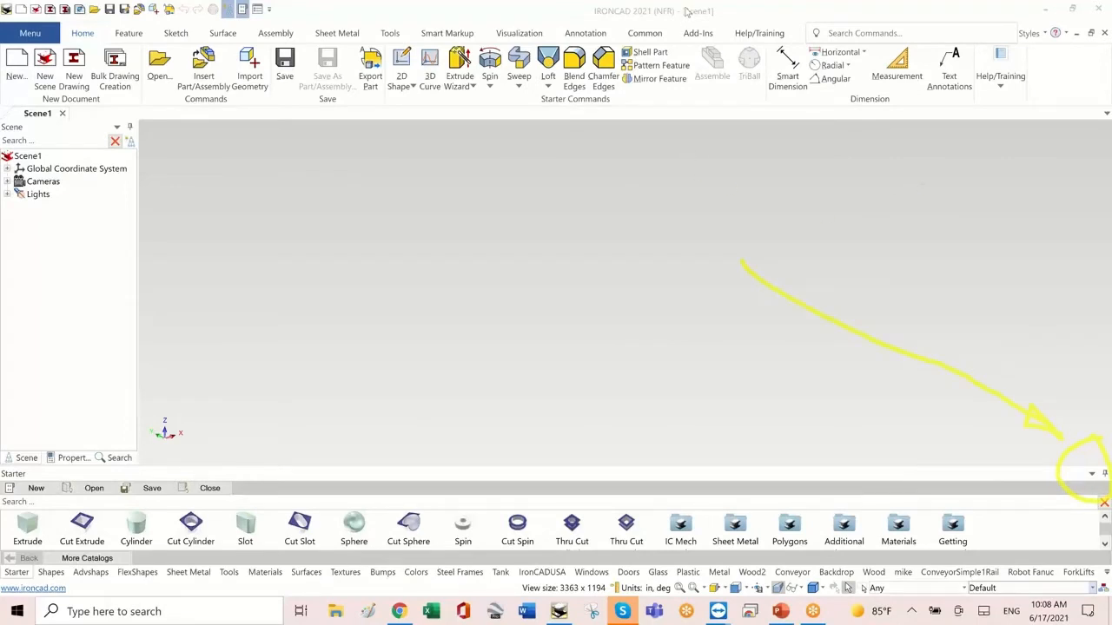
{"action": "left_click", "coordinate": [705, 113]}
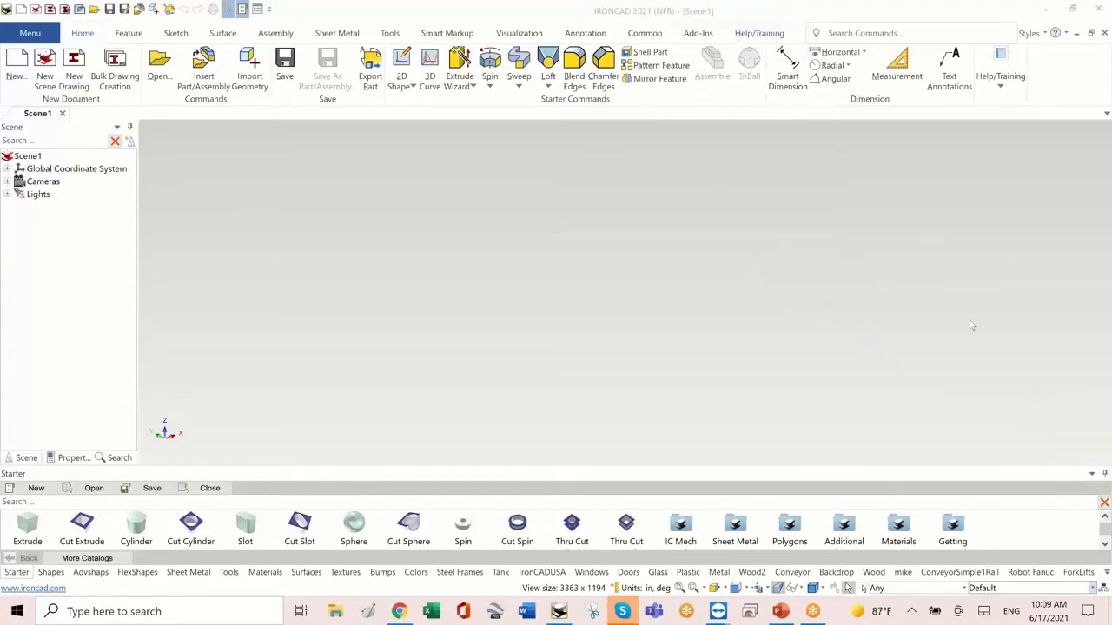
{"action": "left_click", "coordinate": [1105, 475]}
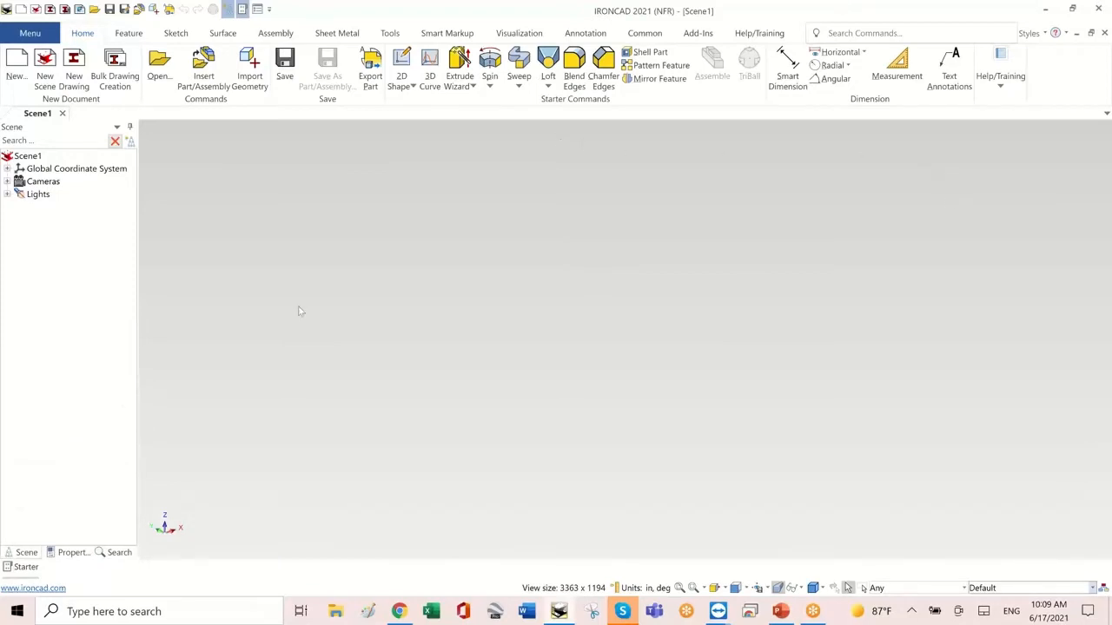
Place an Extrude block from the Starter catalog in the scene and inspect its sizing handles
{"action": "mouse_move", "coordinate": [32, 576]}
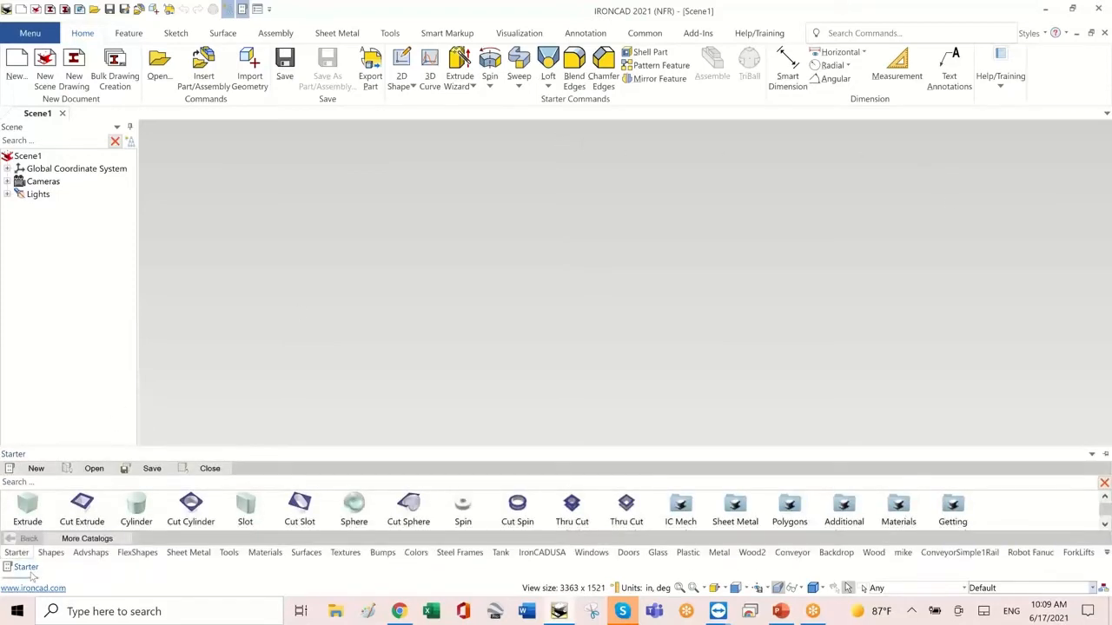
{"action": "left_click_drag", "start_coordinate": [526, 328], "coordinate": [613, 292]}
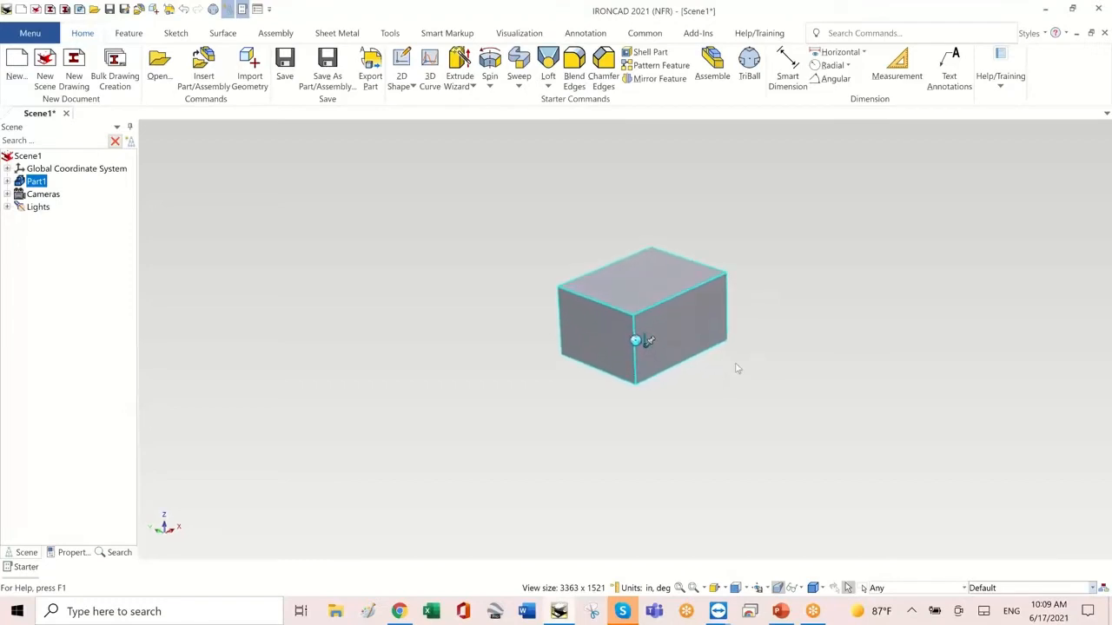
{"action": "left_click", "coordinate": [598, 339]}
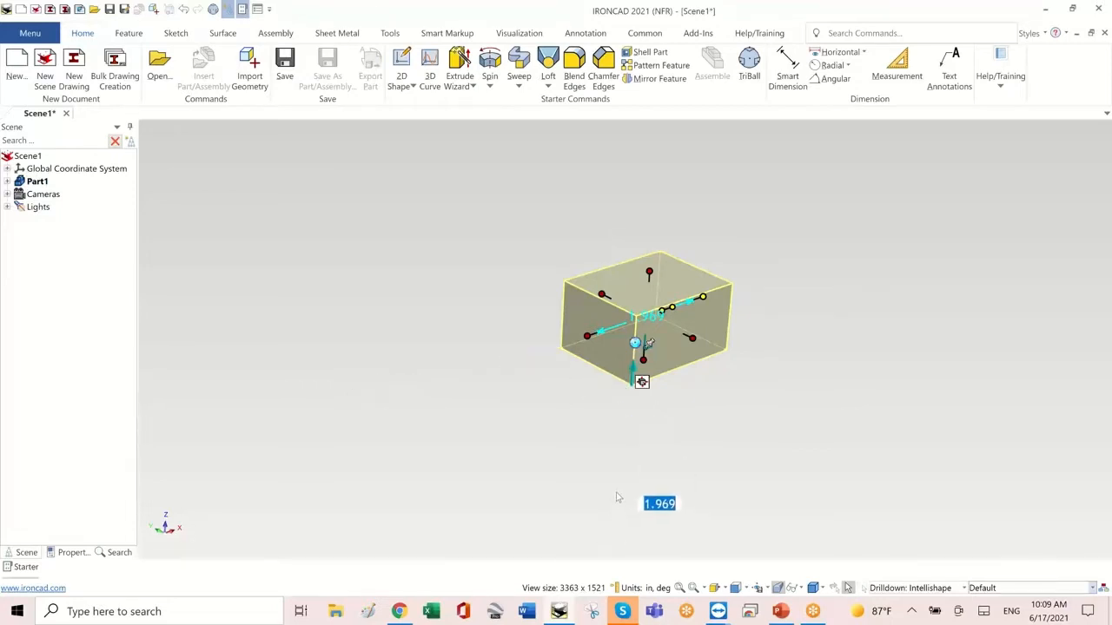
{"action": "left_click", "coordinate": [721, 407]}
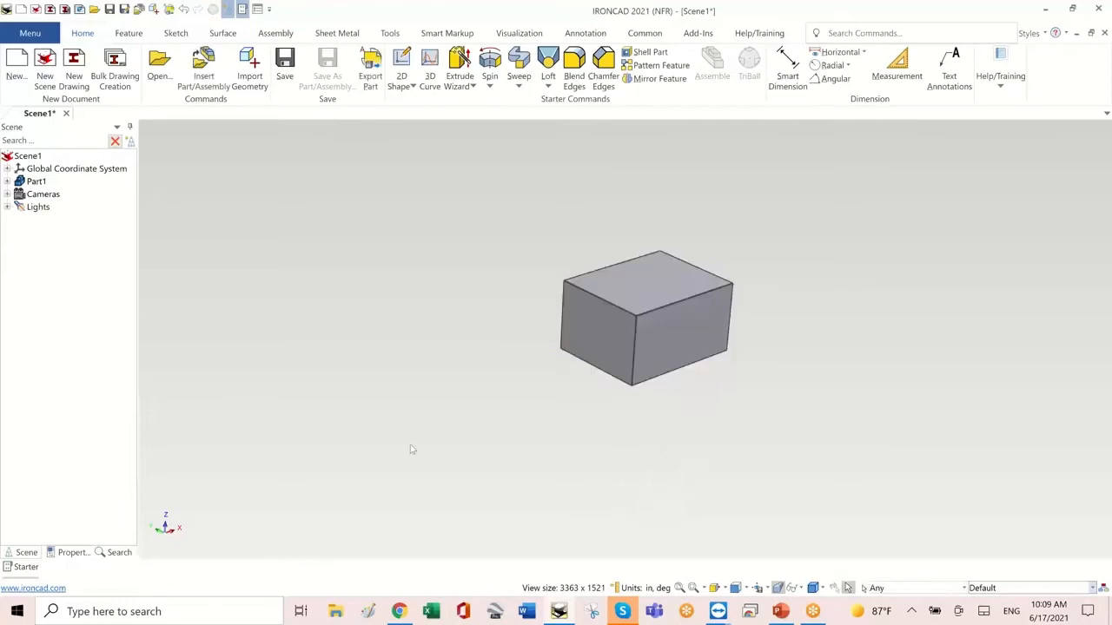
Change the scene's length unit to Millimeters
{"action": "left_click", "coordinate": [638, 590]}
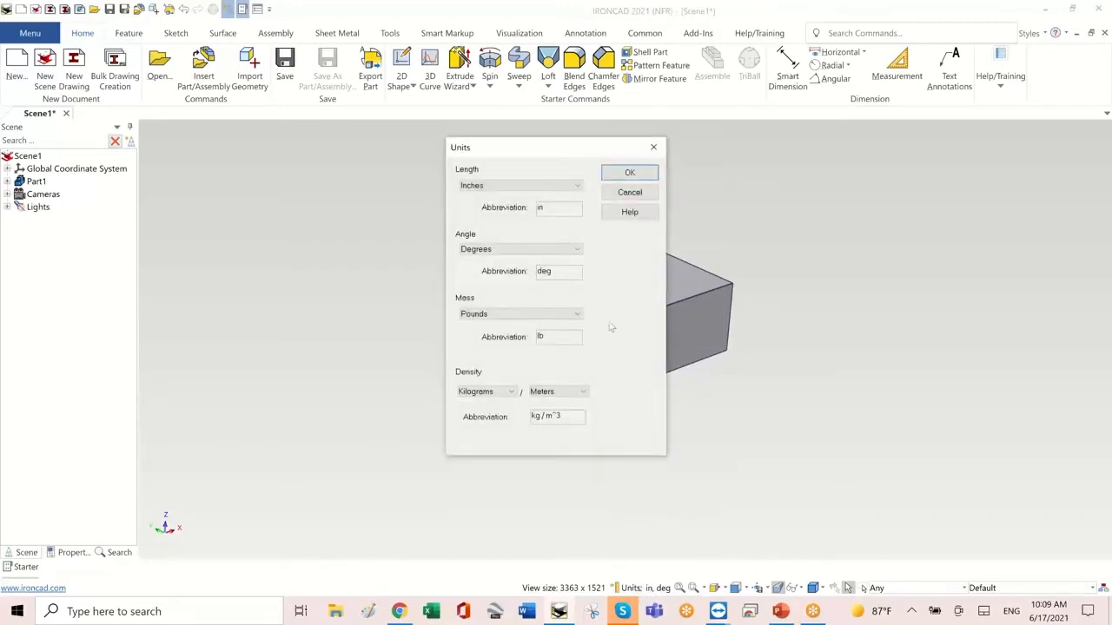
{"action": "left_click", "coordinate": [576, 186]}
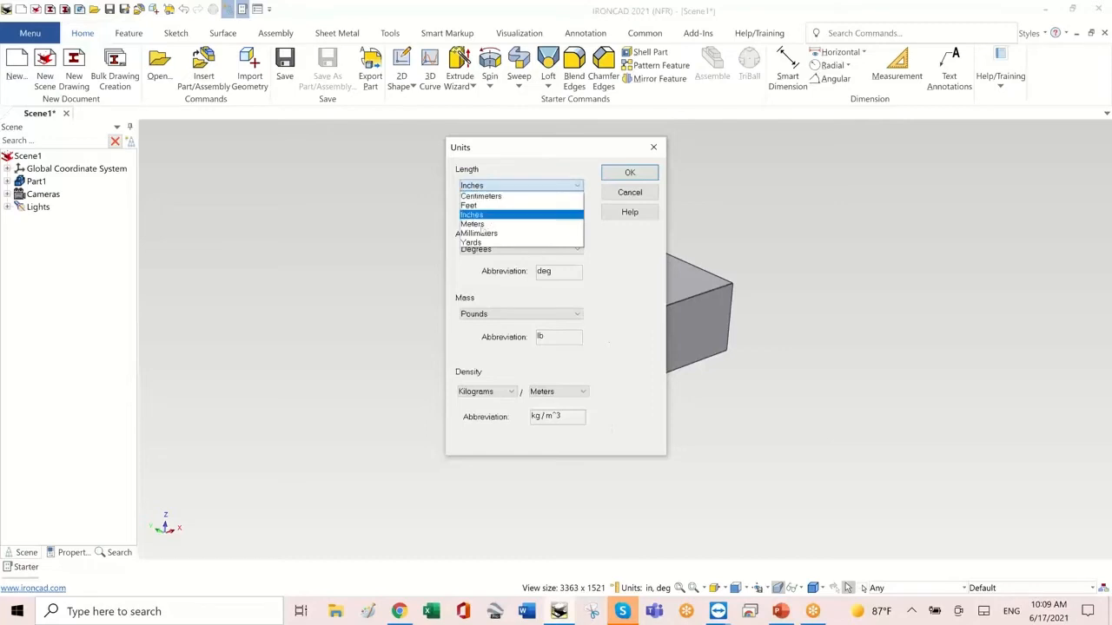
{"action": "left_click", "coordinate": [480, 232]}
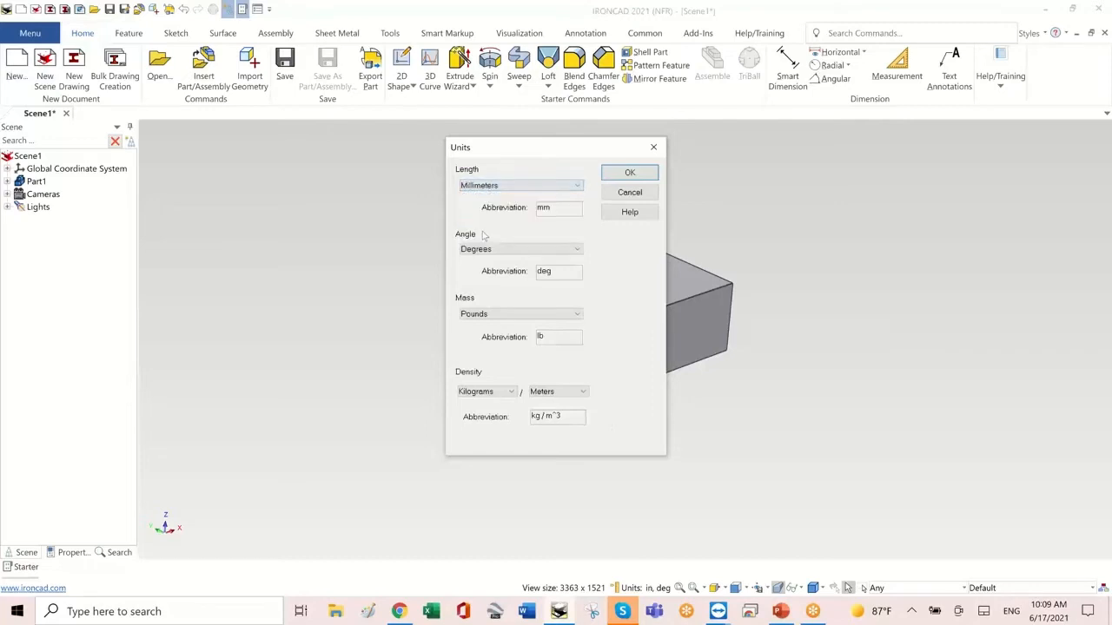
{"action": "left_click", "coordinate": [629, 173]}
Resize the block's width and height to give it a 25 mm square cross-section
{"action": "left_click", "coordinate": [600, 323]}
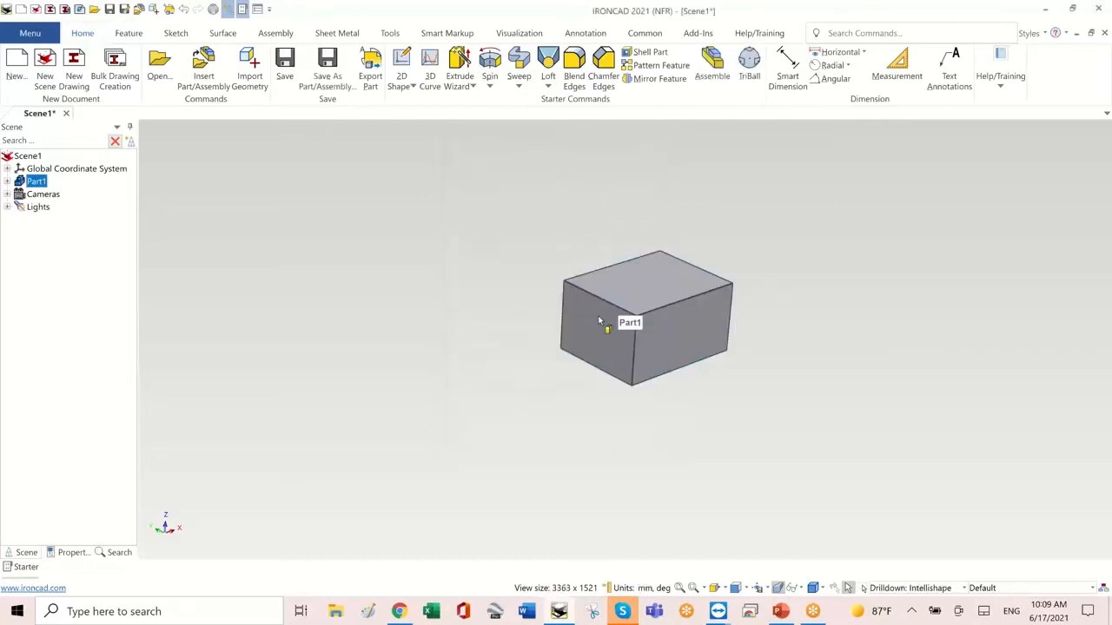
{"action": "left_click", "coordinate": [599, 322]}
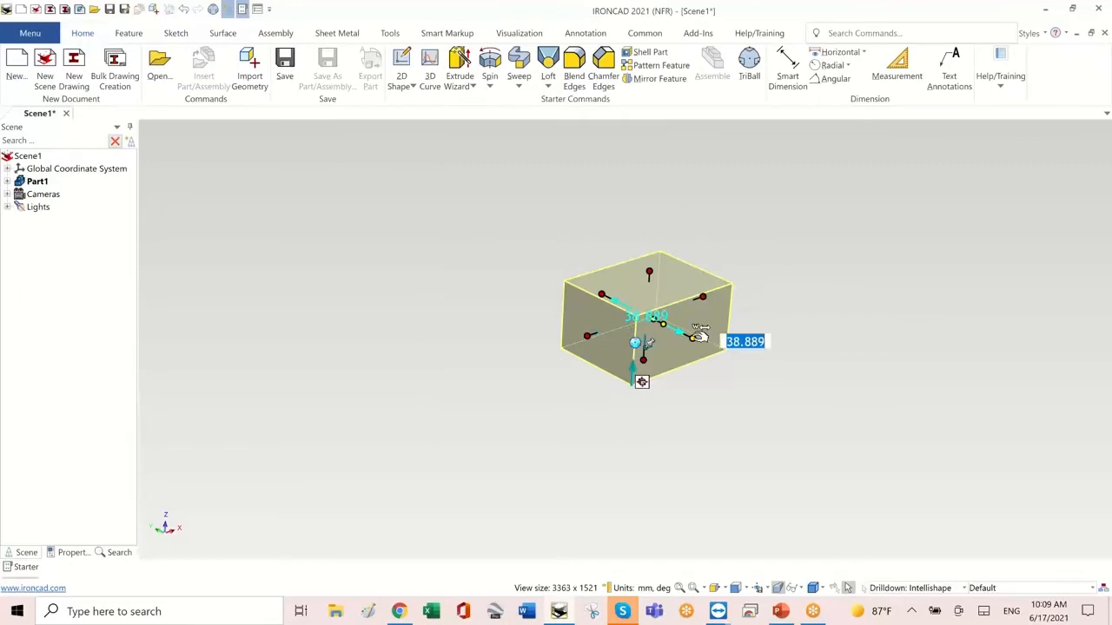
{"action": "type", "text": "50"}
{"action": "key", "text": "Return"}
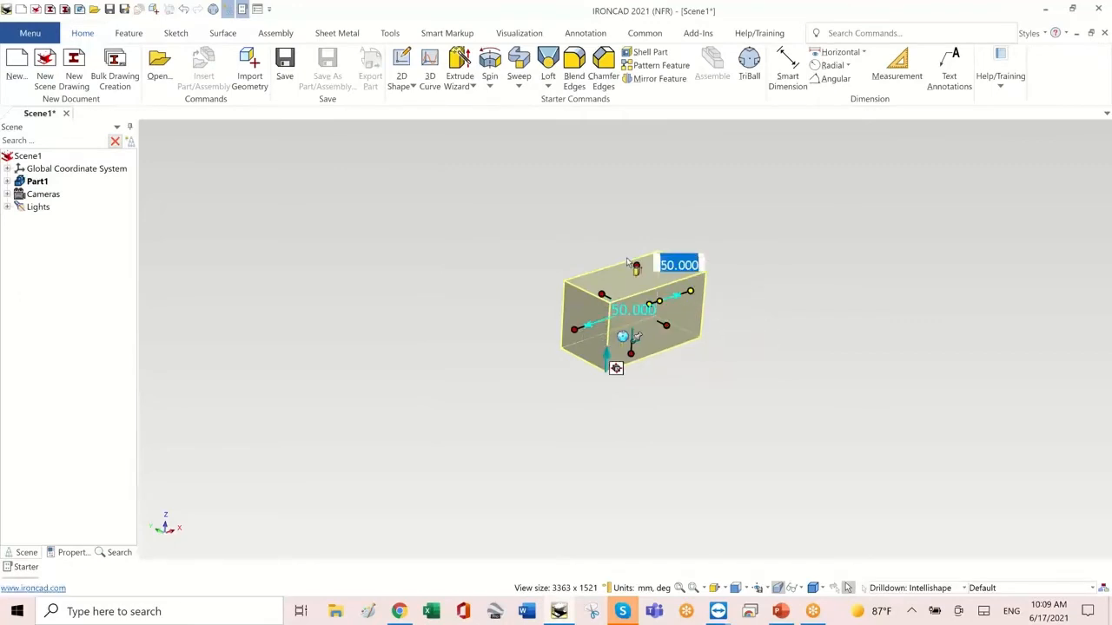
{"action": "mouse_move", "coordinate": [636, 267]}
{"action": "type", "text": "25"}
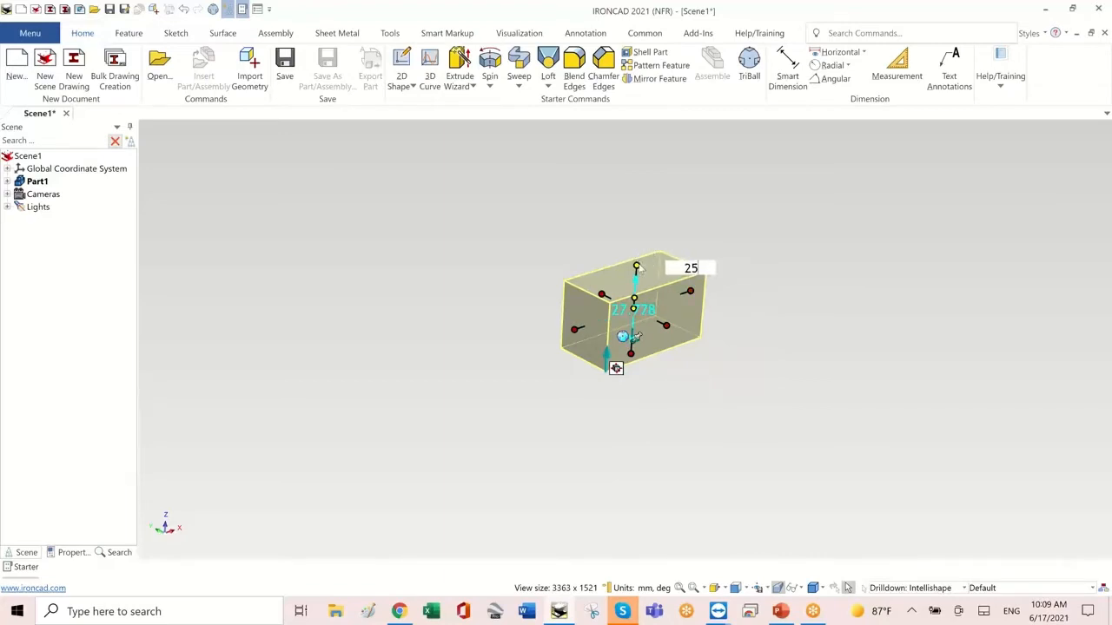
{"action": "key", "text": "Return"}
Set the block's length to 250 mm and deselect it
{"action": "mouse_move", "coordinate": [580, 328]}
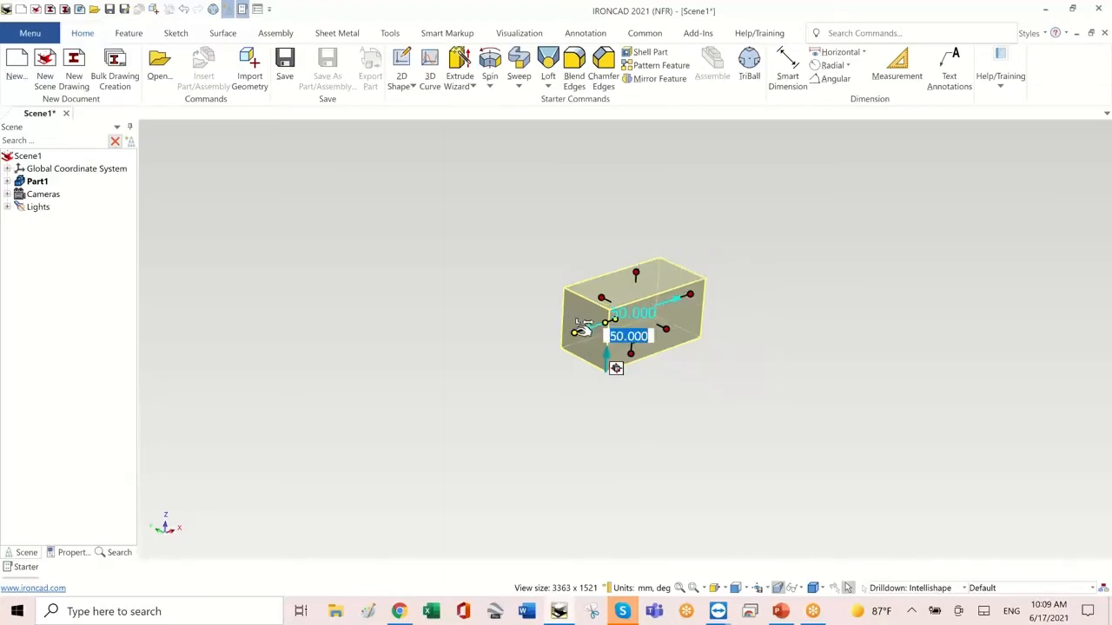
{"action": "type", "text": "250"}
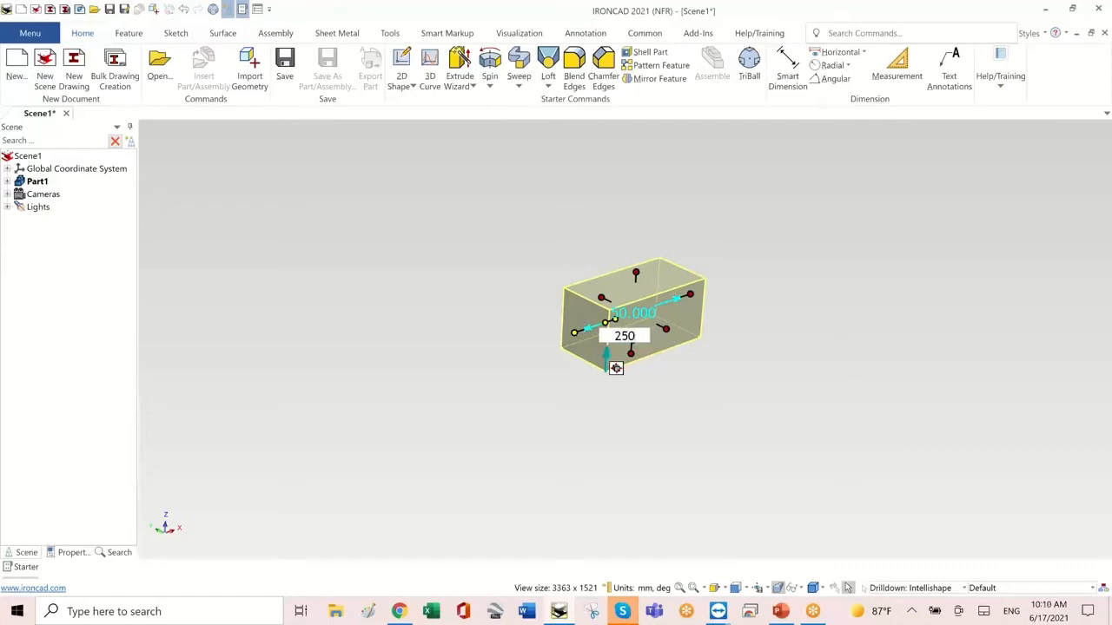
{"action": "key", "text": "Return"}
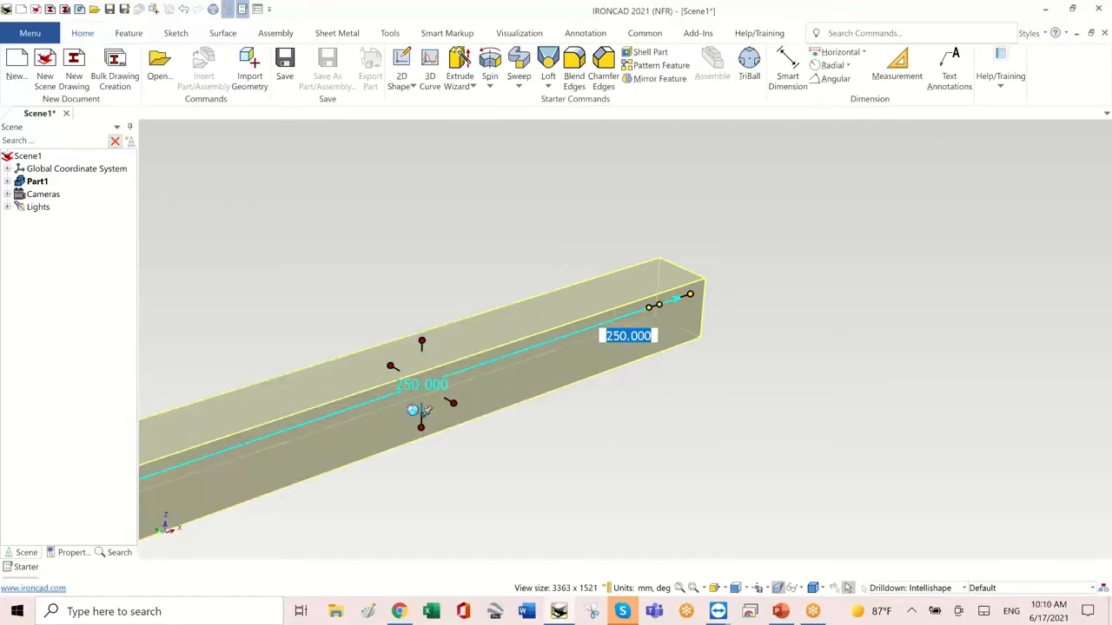
{"action": "left_click", "coordinate": [709, 424]}
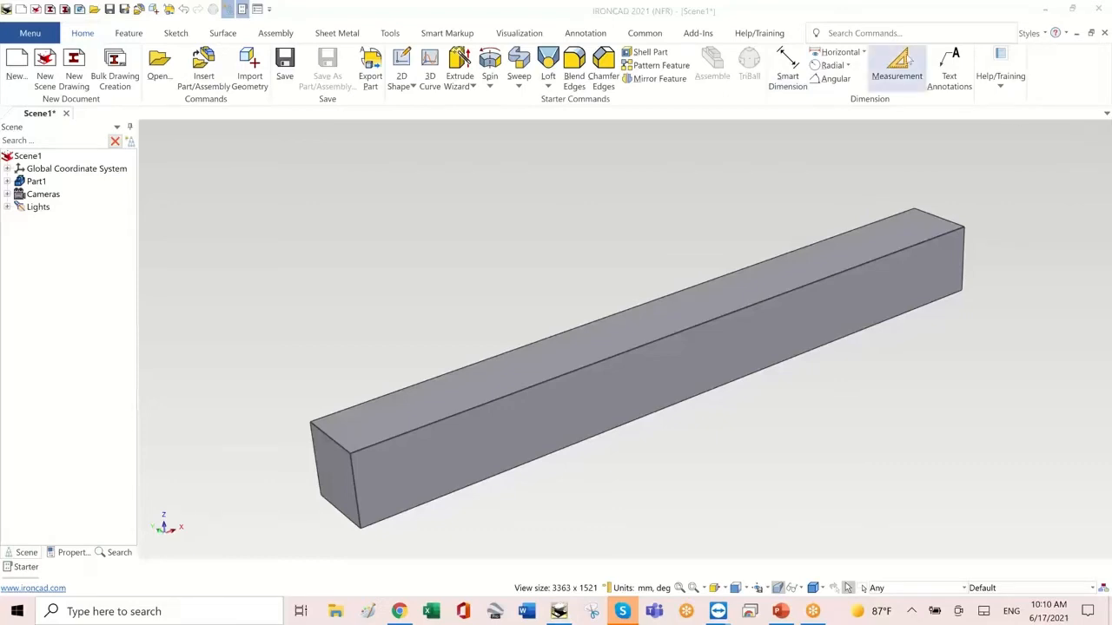
Reveal the auto-hidden Starter catalog and pin it open beneath the scene
{"action": "mouse_move", "coordinate": [910, 398]}
{"action": "middle_mouse_down"}
{"action": "mouse_move", "coordinate": [870, 441]}
{"action": "mouse_move", "coordinate": [921, 383]}
{"action": "middle_mouse_up"}
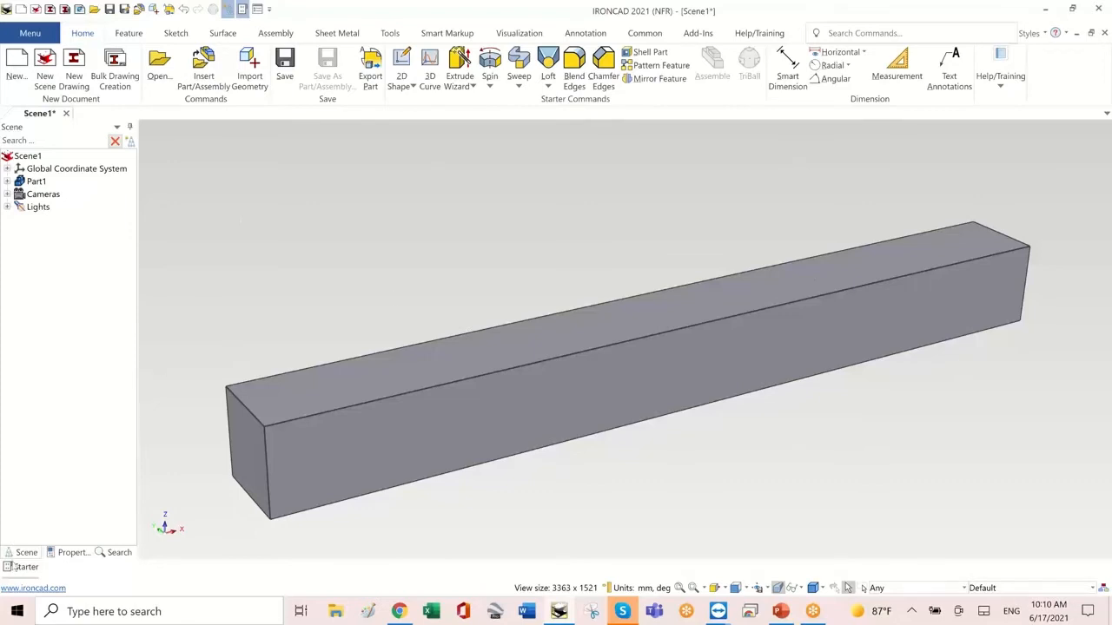
{"action": "left_click", "coordinate": [12, 573]}
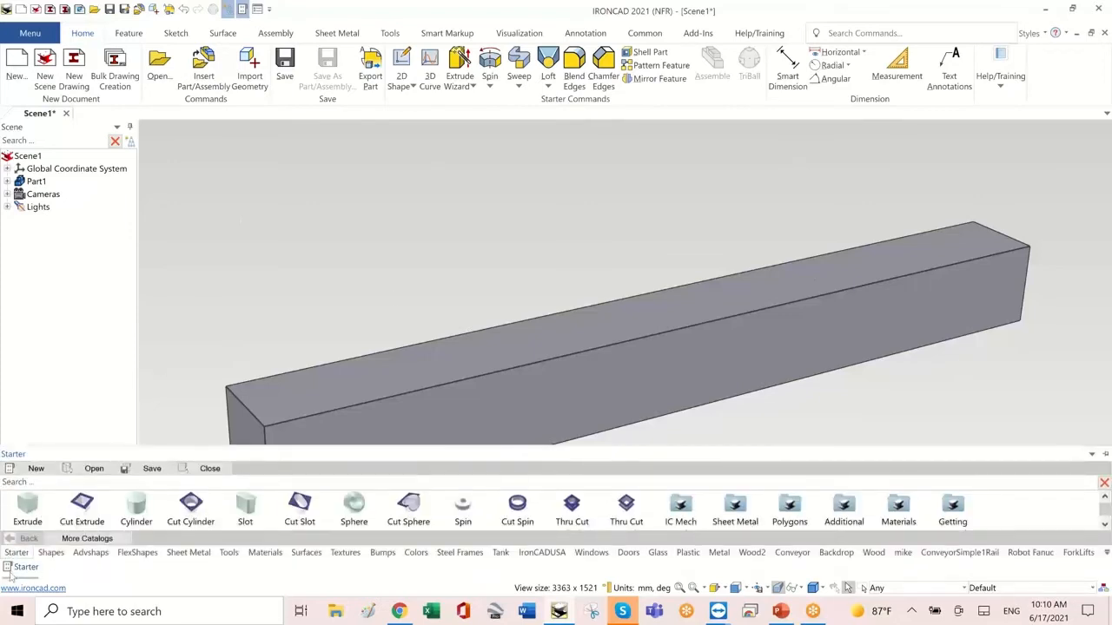
{"action": "left_click", "coordinate": [1103, 455]}
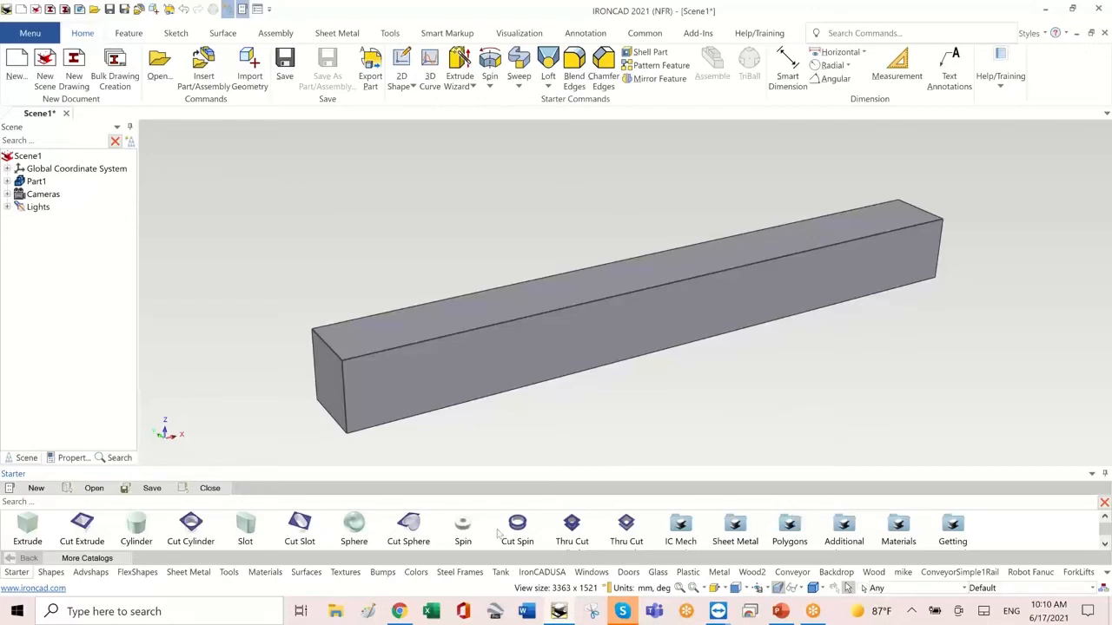
Browse the Shapes and Advshaps catalogs, and apply the Plywood texture from the Textures catalog to the block
{"action": "left_click", "coordinate": [50, 573]}
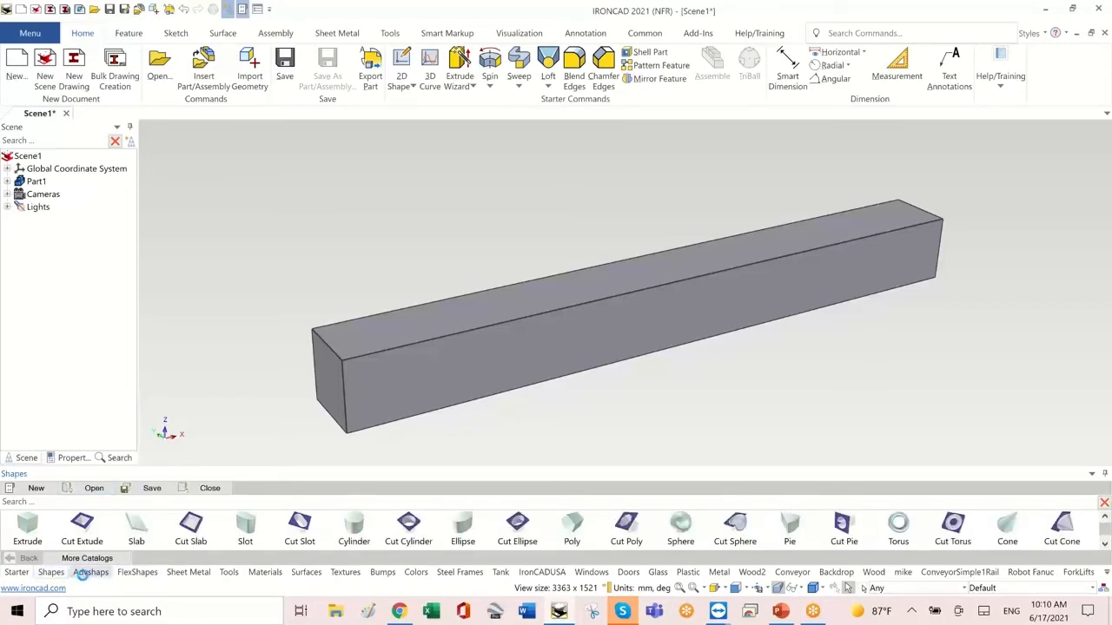
{"action": "left_click", "coordinate": [90, 573]}
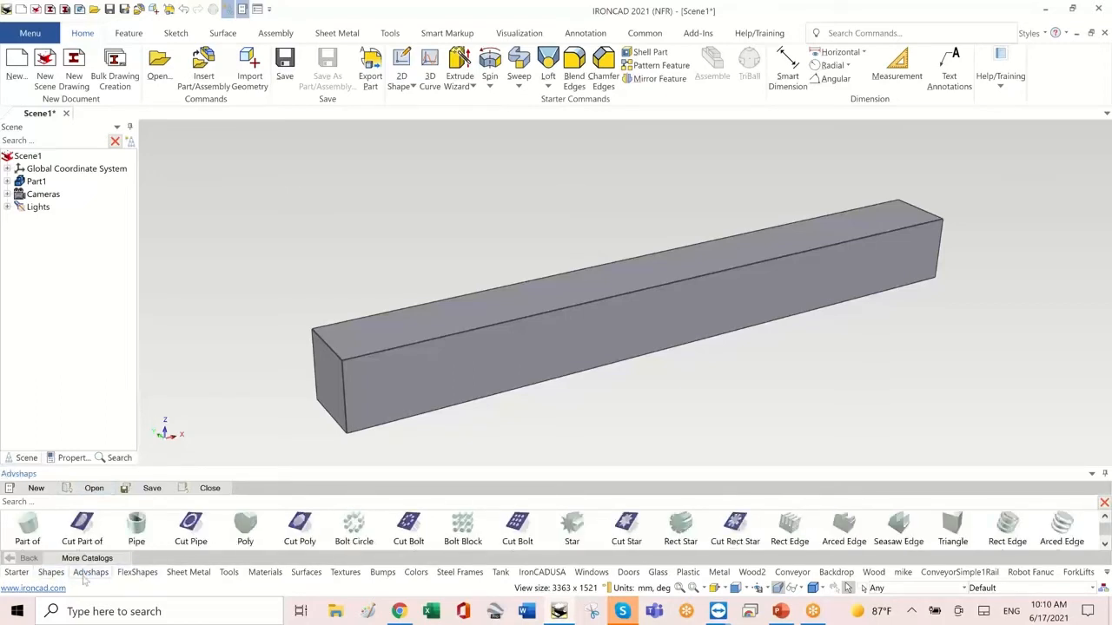
{"action": "left_click", "coordinate": [354, 575]}
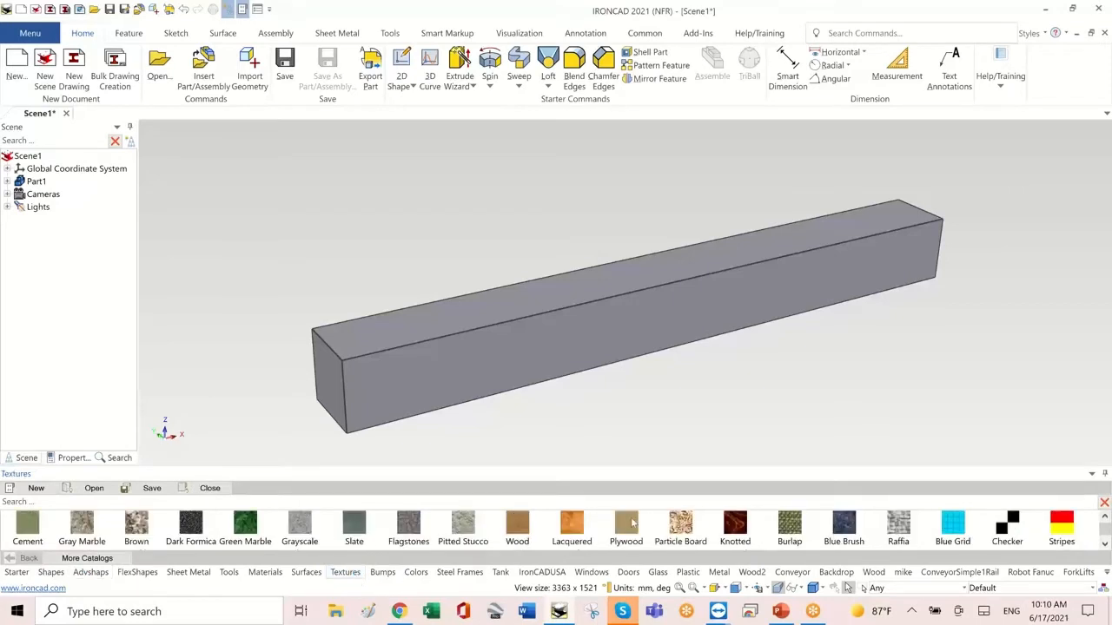
{"action": "left_click_drag", "start_coordinate": [586, 374], "coordinate": [575, 350]}
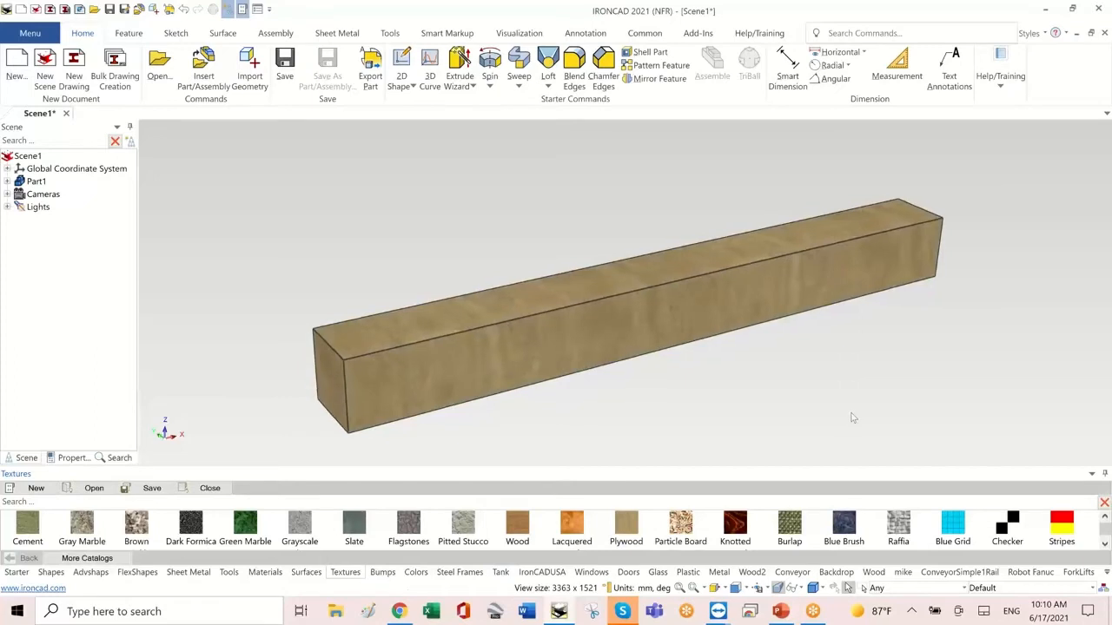
Insert the shaft from the IronCADUSA catalog beside the block, and undo the insertion
{"action": "middle_click_drag", "start_coordinate": [845, 422], "coordinate": [541, 532]}
{"action": "left_click", "coordinate": [553, 575]}
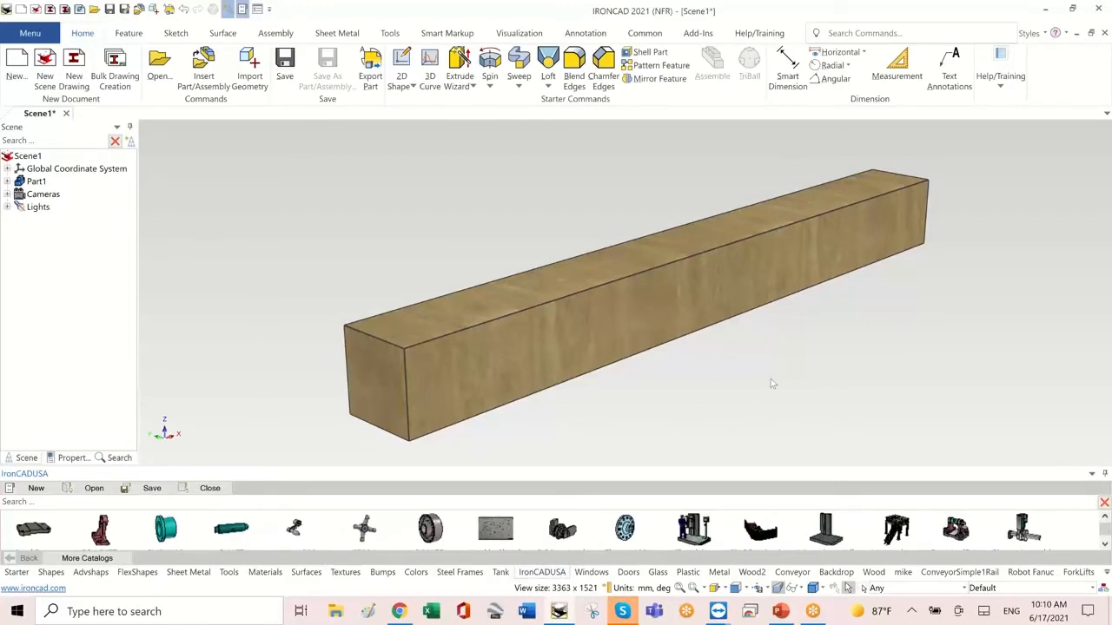
{"action": "scroll", "coordinate": [747, 379], "scroll_direction": "down", "scroll_amount": 2}
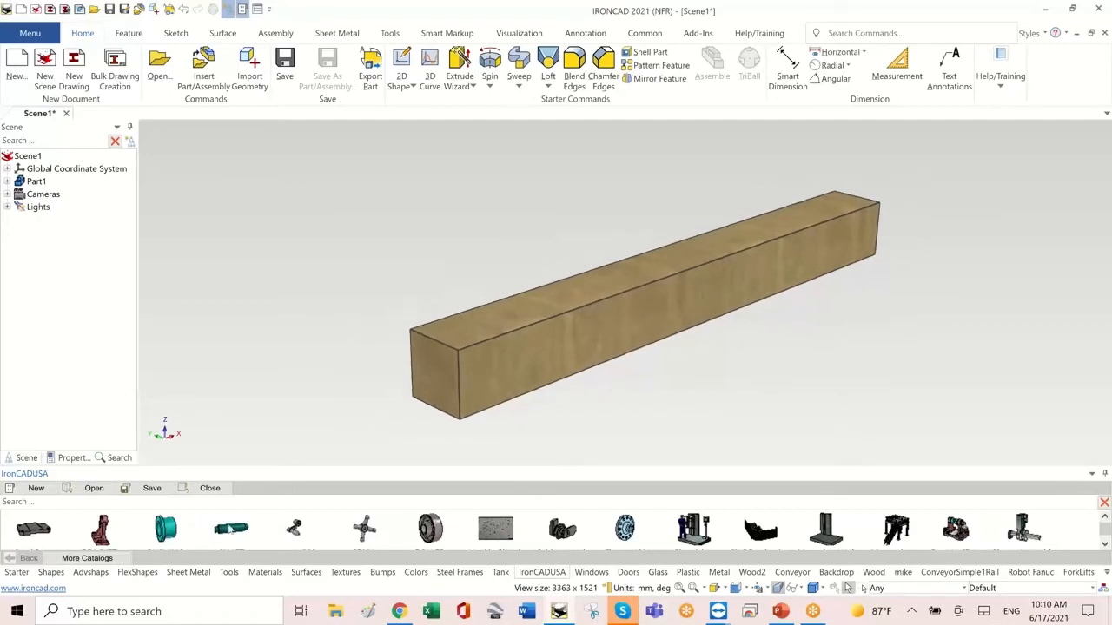
{"action": "left_click_drag", "start_coordinate": [230, 529], "coordinate": [369, 279]}
{"action": "middle_click_drag", "start_coordinate": [295, 381], "coordinate": [408, 438]}
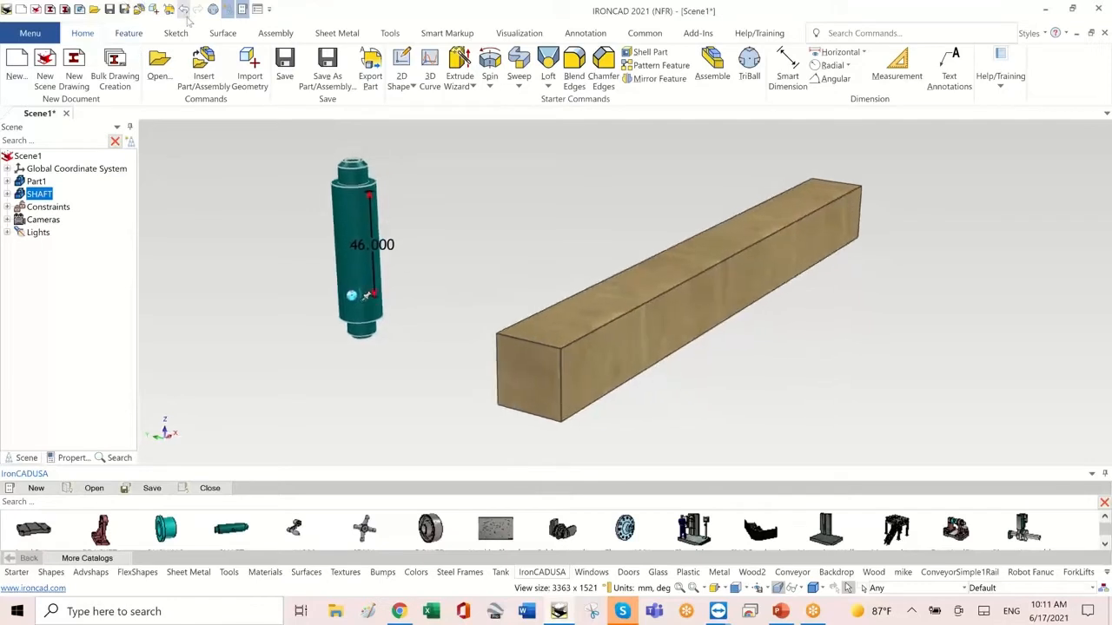
{"action": "left_click", "coordinate": [185, 10]}
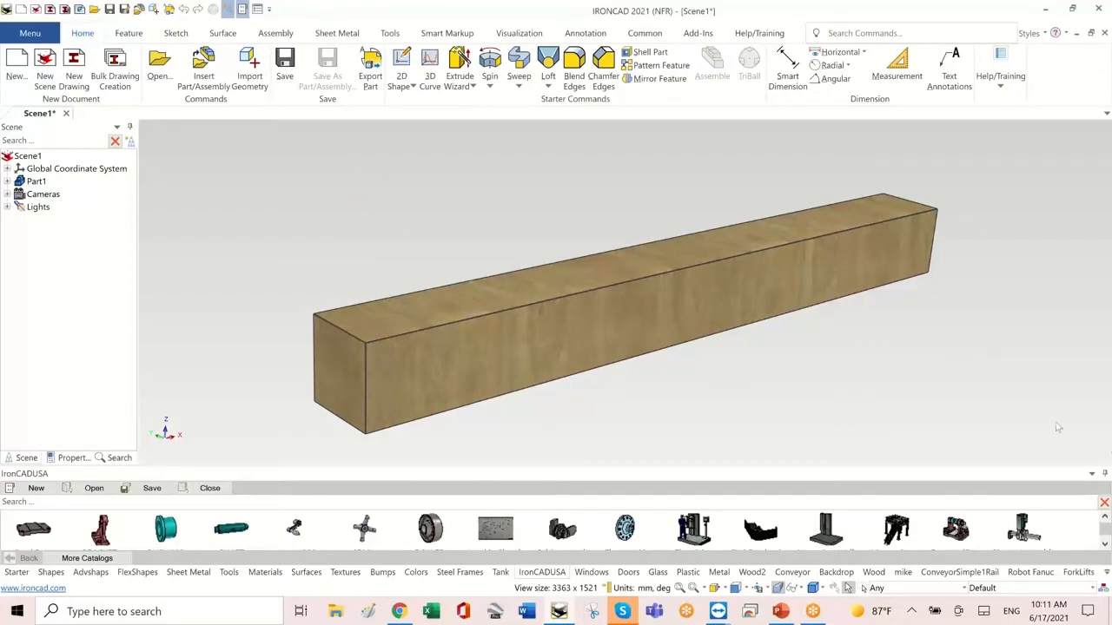
Unpin the IronCADUSA catalog so that it auto-hides
{"action": "left_click", "coordinate": [1105, 473]}
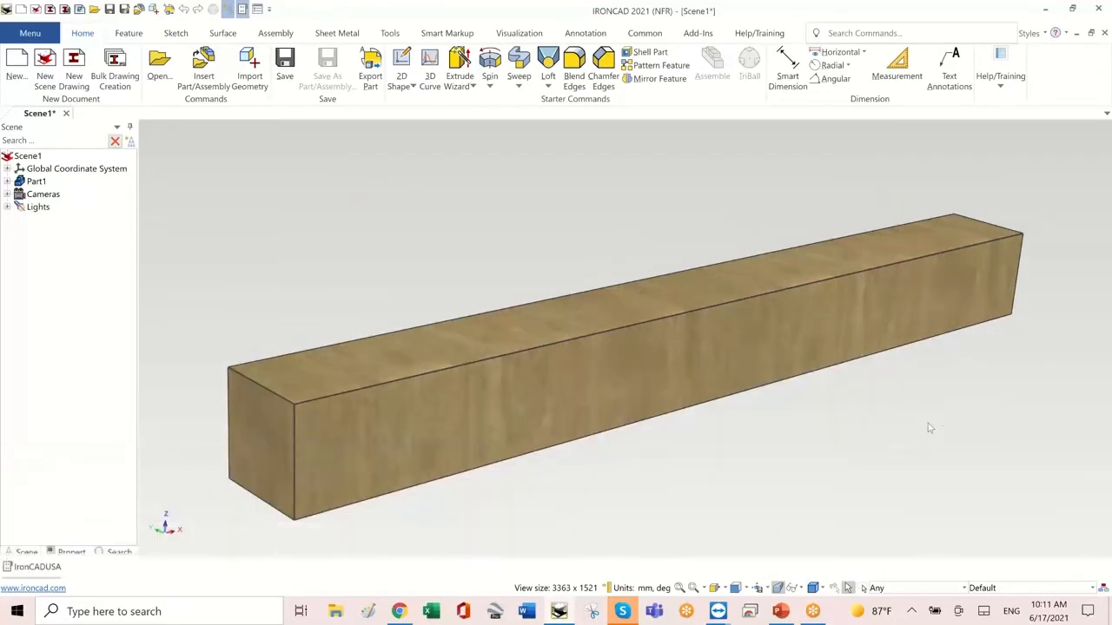
{"action": "middle_click_drag", "start_coordinate": [928, 422], "coordinate": [879, 386]}
Shell the block inward with both end faces open and a 3 mm wall thickness
{"action": "left_click", "coordinate": [650, 54]}
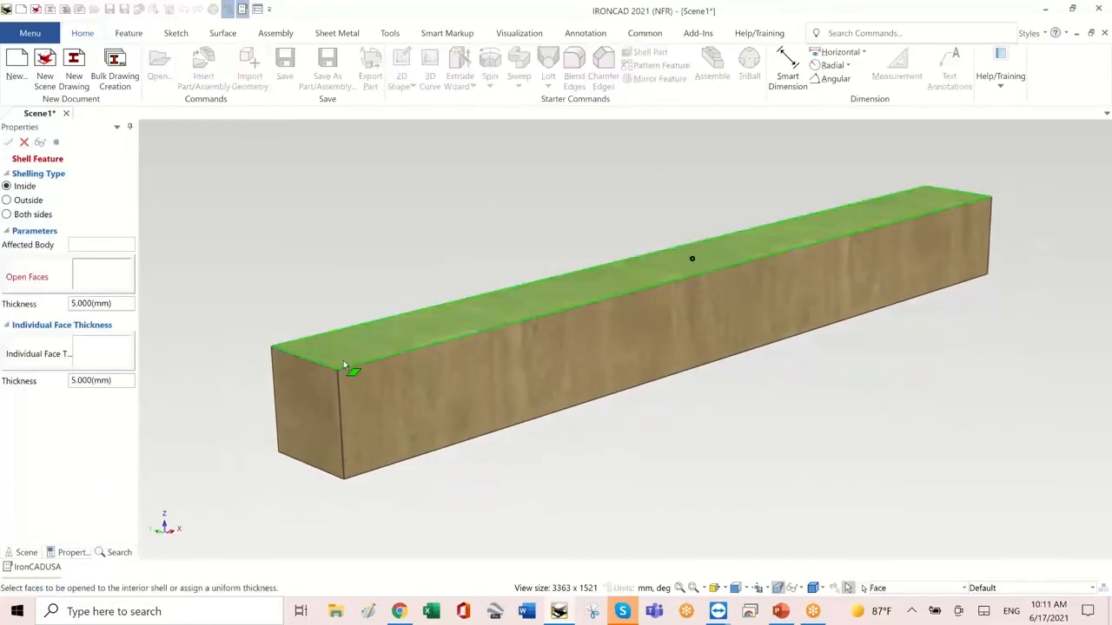
{"action": "left_click", "coordinate": [316, 409]}
{"action": "middle_click_drag", "start_coordinate": [315, 408], "coordinate": [789, 405]}
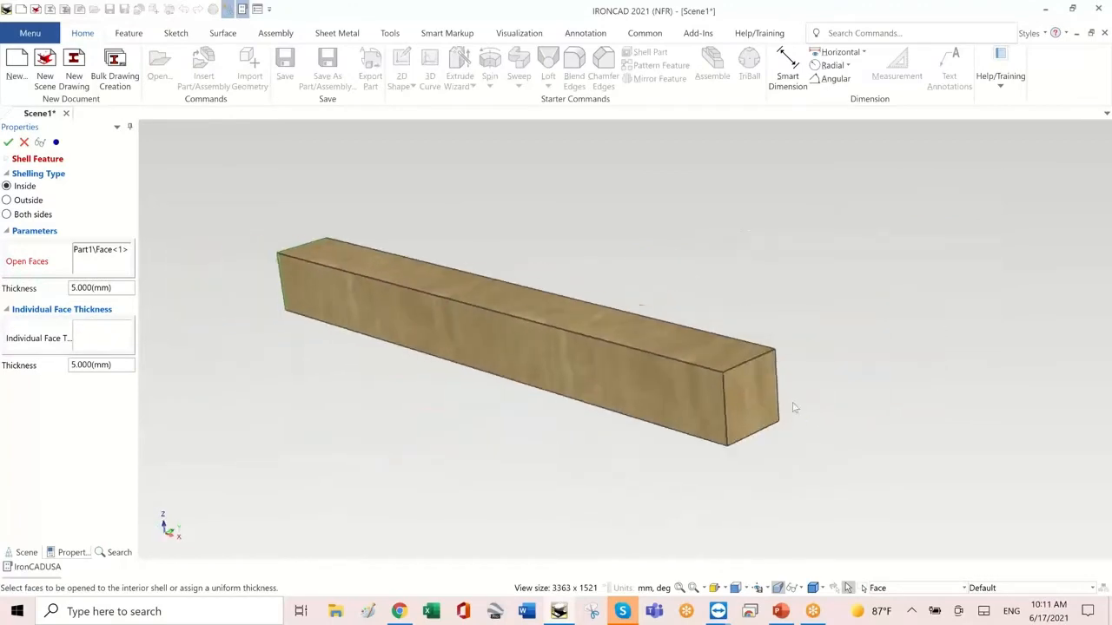
{"action": "left_click", "coordinate": [754, 387]}
{"action": "double_click", "coordinate": [113, 287]}
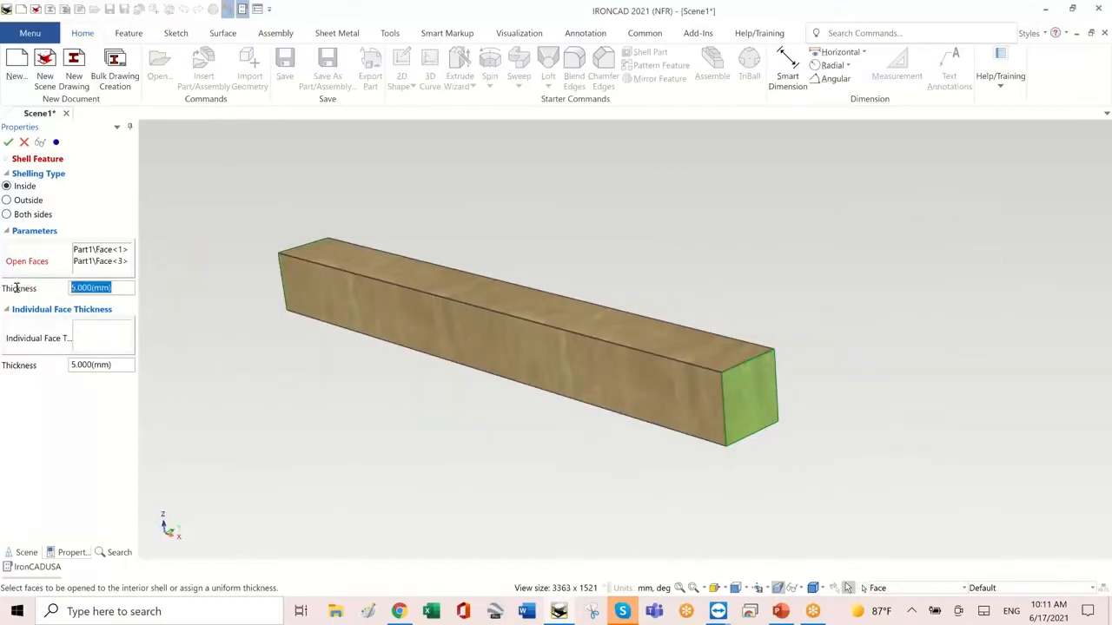
{"action": "type", "text": "2"}
{"action": "key", "text": "Return"}
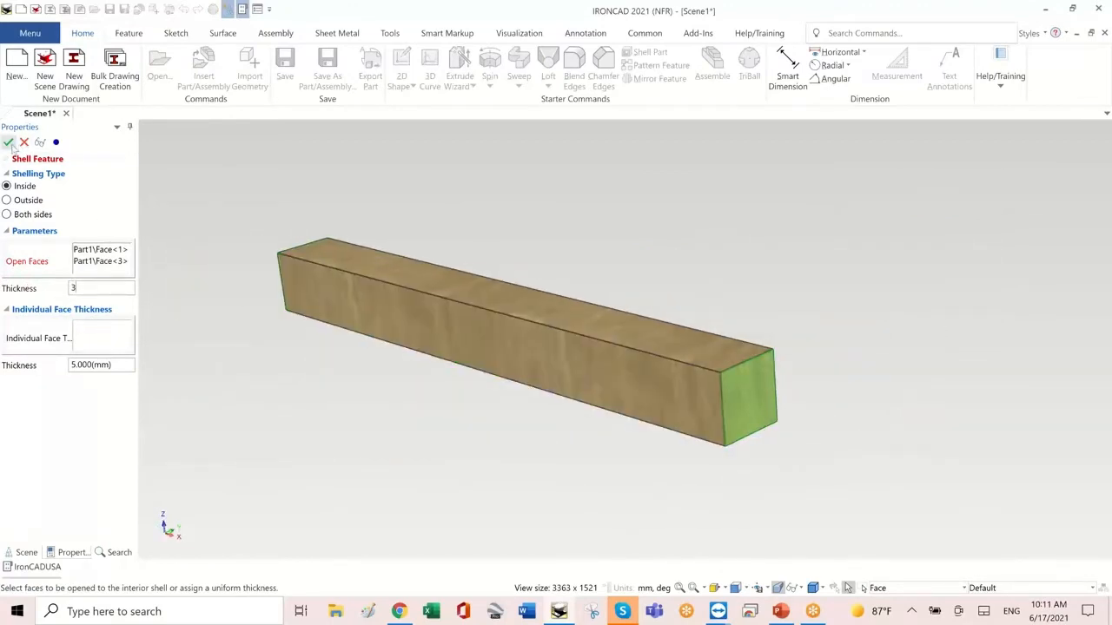
{"action": "middle_click_drag", "start_coordinate": [928, 299], "coordinate": [903, 323]}
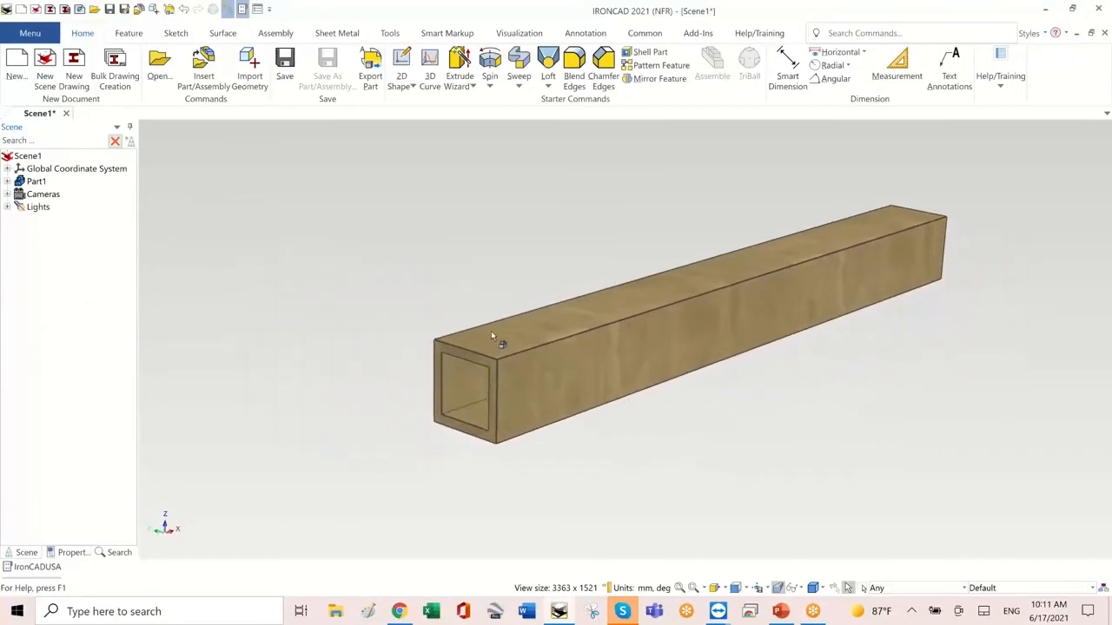
{"action": "middle_click_drag", "start_coordinate": [491, 331], "coordinate": [536, 340]}
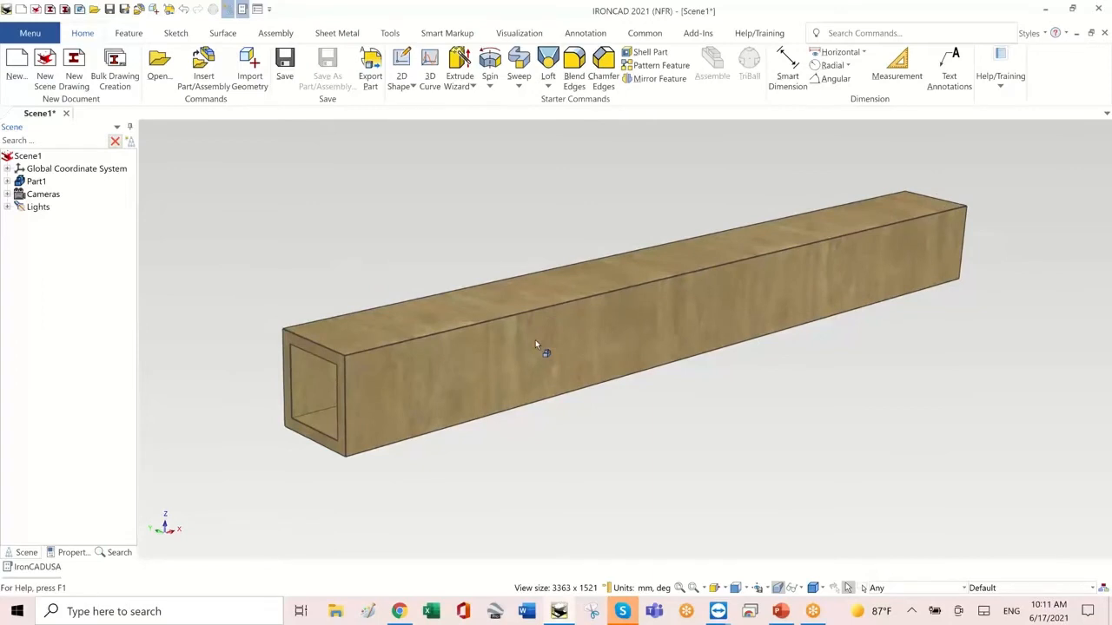
Look at the shelled block in the standard Front and Top views
{"action": "left_click", "coordinate": [747, 589]}
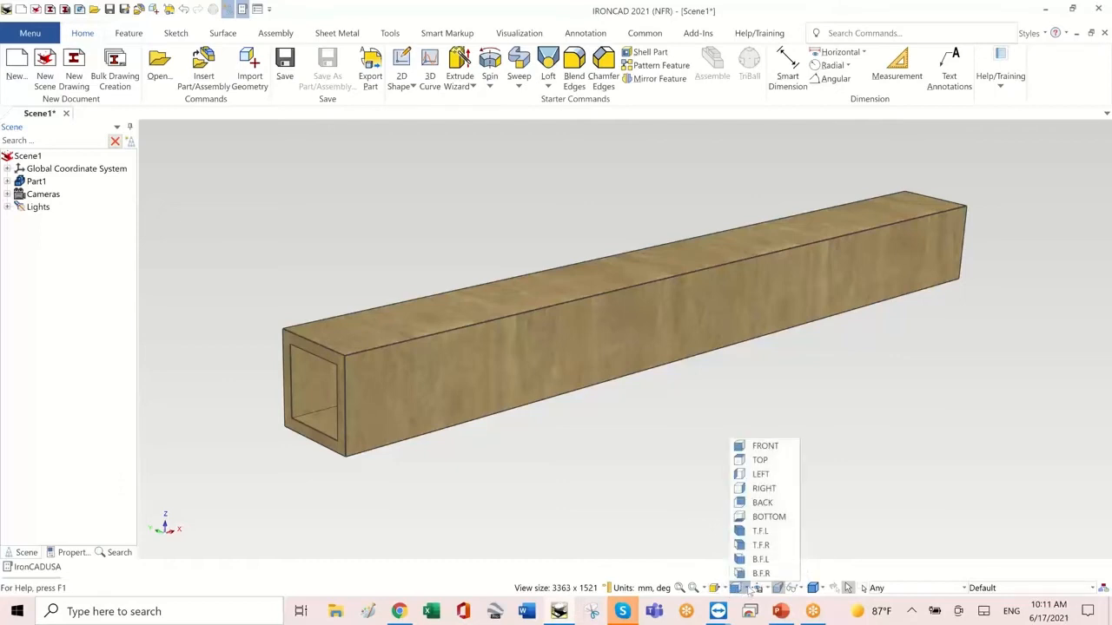
{"action": "left_click", "coordinate": [764, 446]}
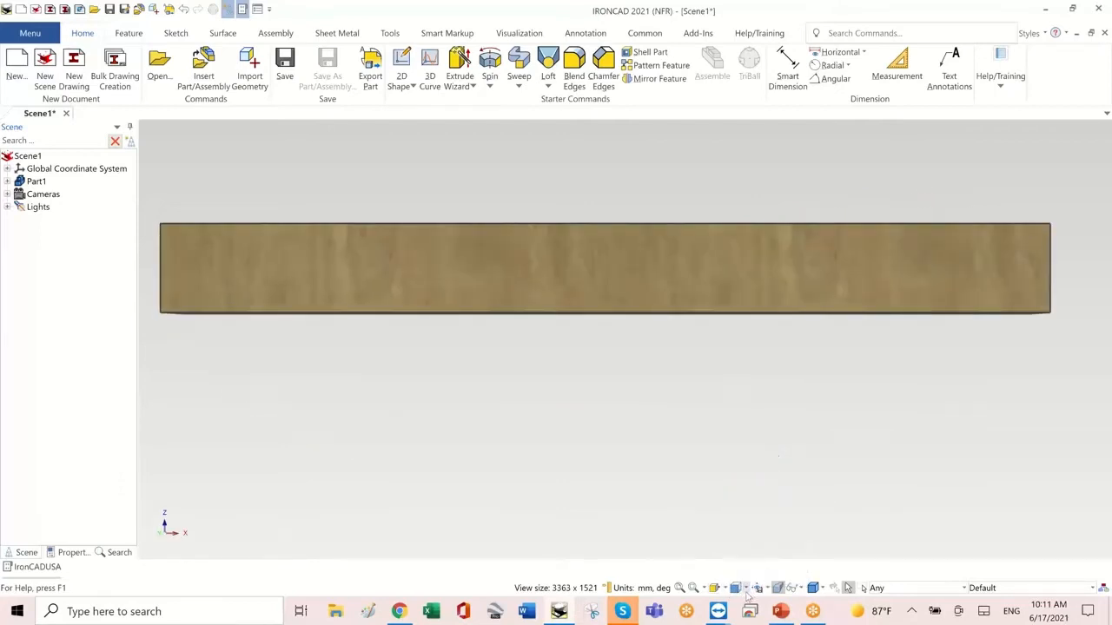
{"action": "left_click", "coordinate": [747, 589]}
{"action": "left_click", "coordinate": [758, 461]}
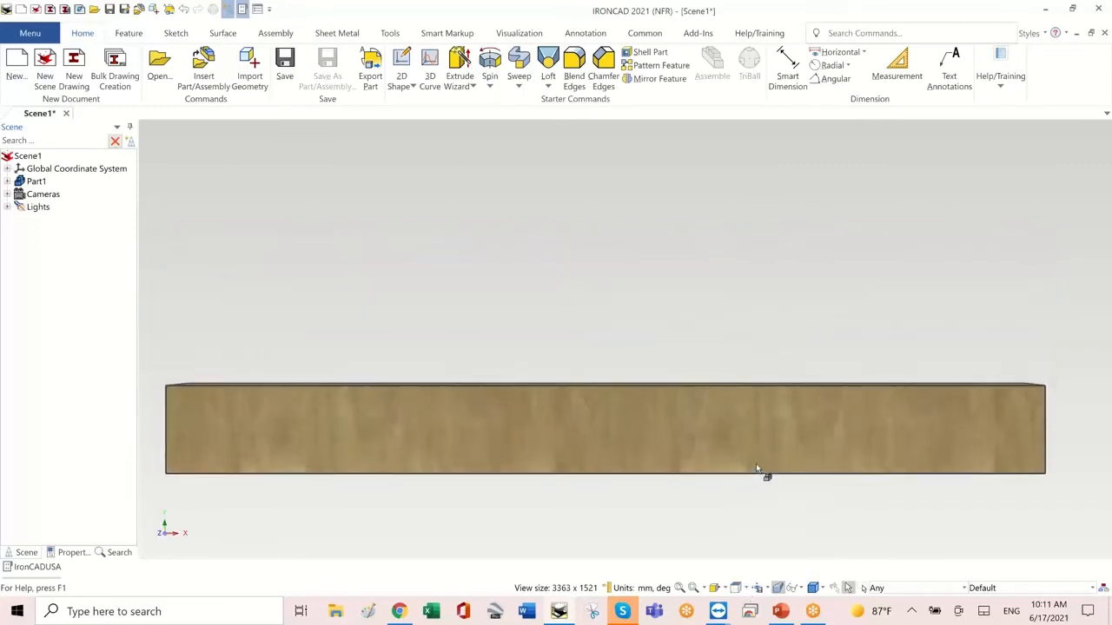
{"action": "left_click", "coordinate": [745, 589]}
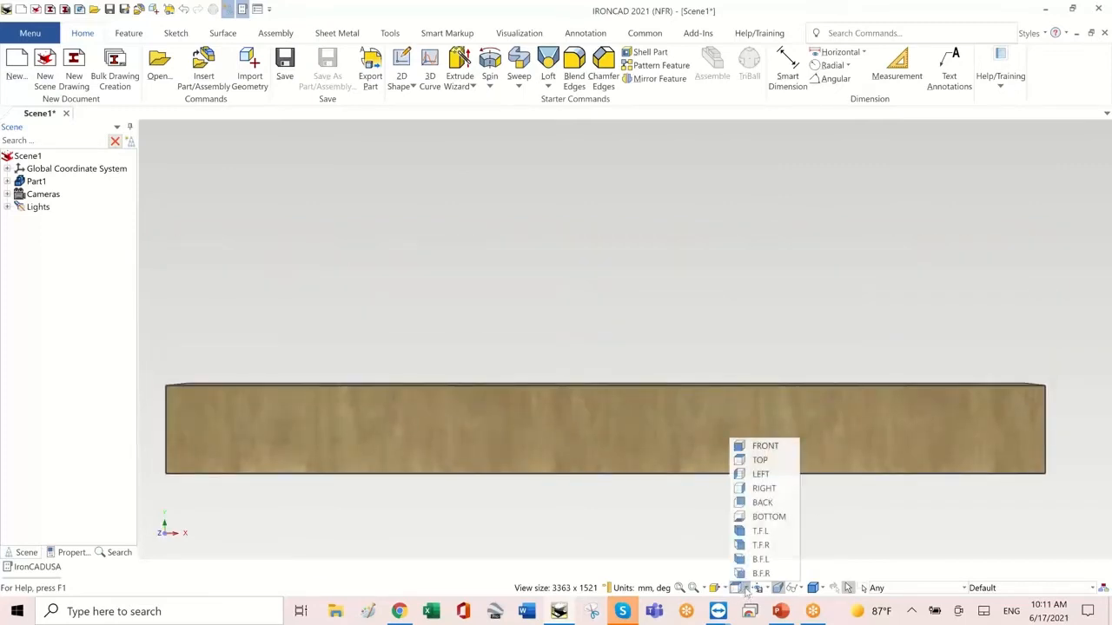
{"action": "left_click", "coordinate": [856, 512]}
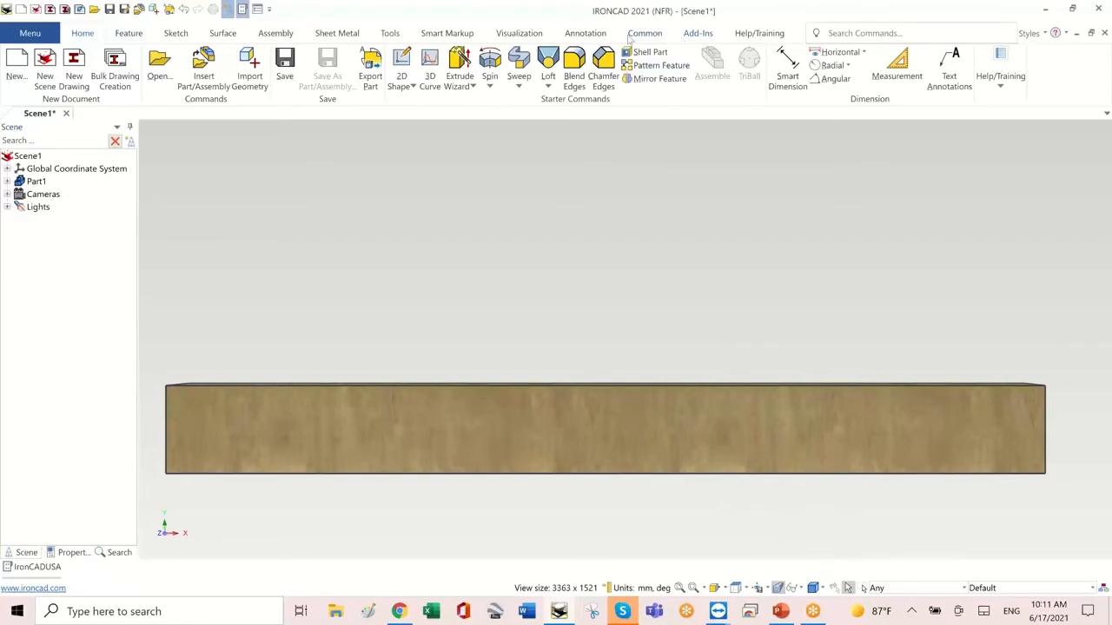
{"action": "left_click", "coordinate": [696, 12]}
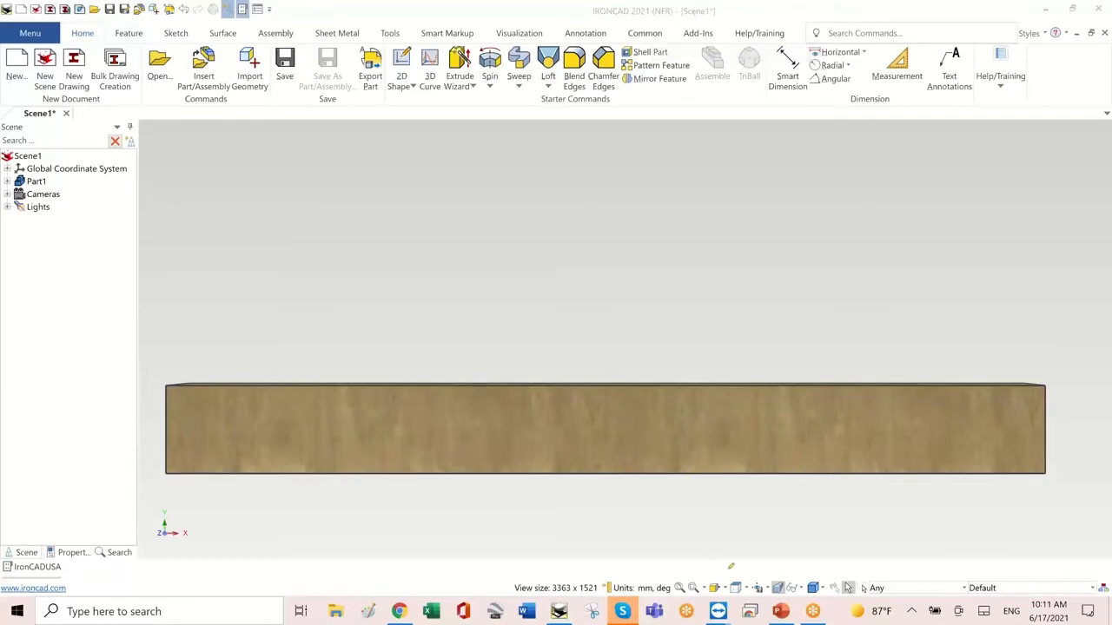
{"action": "mouse_move", "coordinate": [752, 565]}
{"action": "left_mouse_down"}
{"action": "mouse_move", "coordinate": [707, 567]}
{"action": "mouse_move", "coordinate": [698, 593]}
{"action": "left_mouse_up"}
{"action": "left_click_drag", "start_coordinate": [772, 598], "coordinate": [755, 559]}
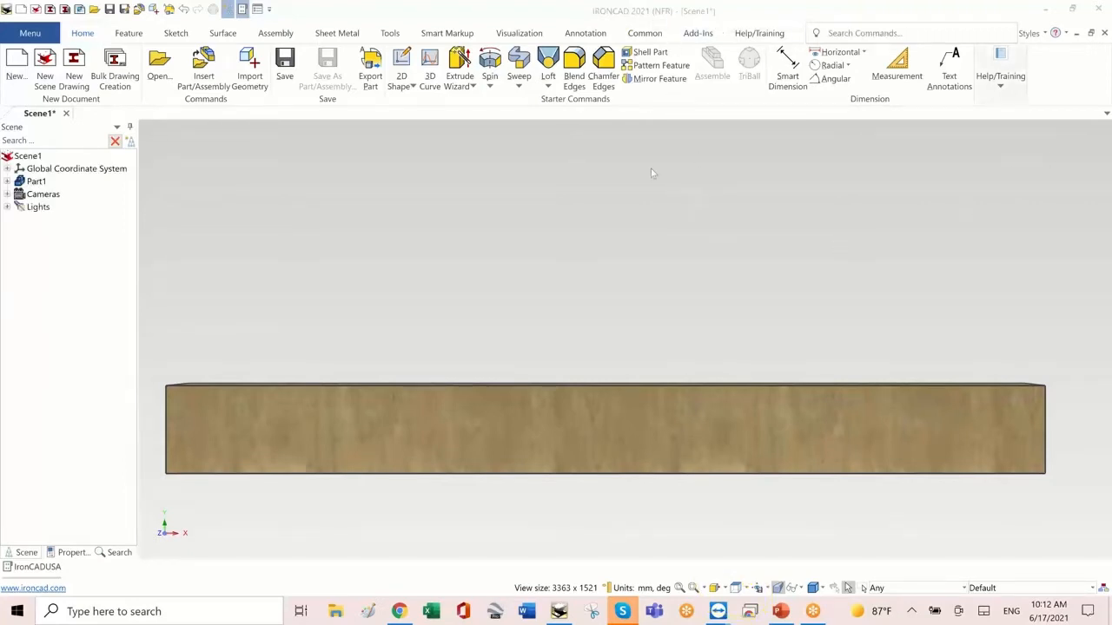
{"action": "left_click", "coordinate": [604, 288]}
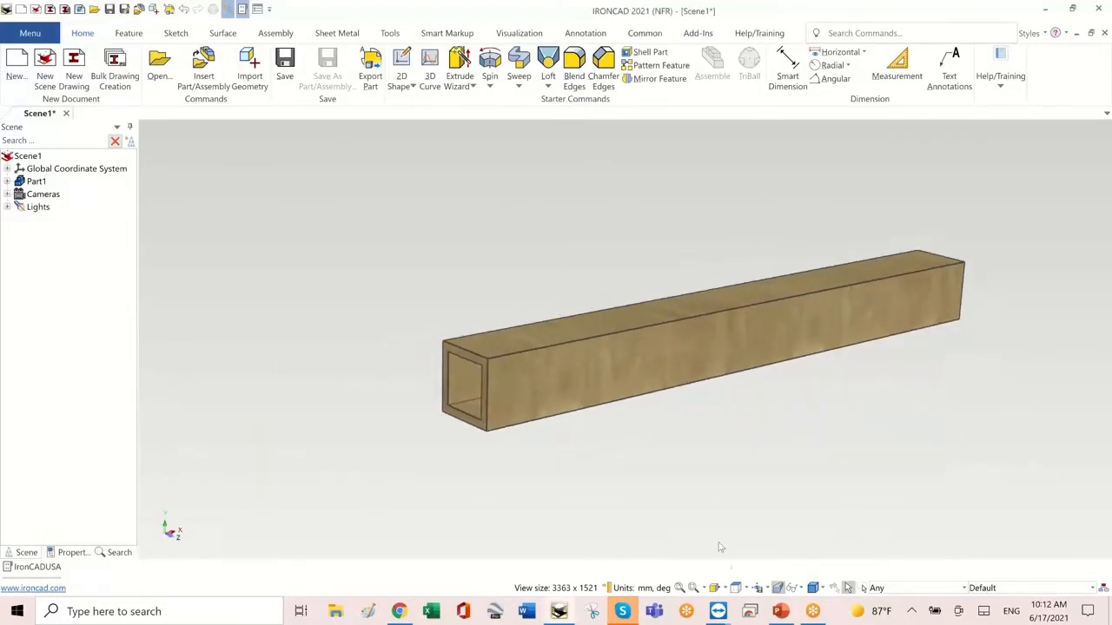
{"action": "left_click", "coordinate": [746, 589]}
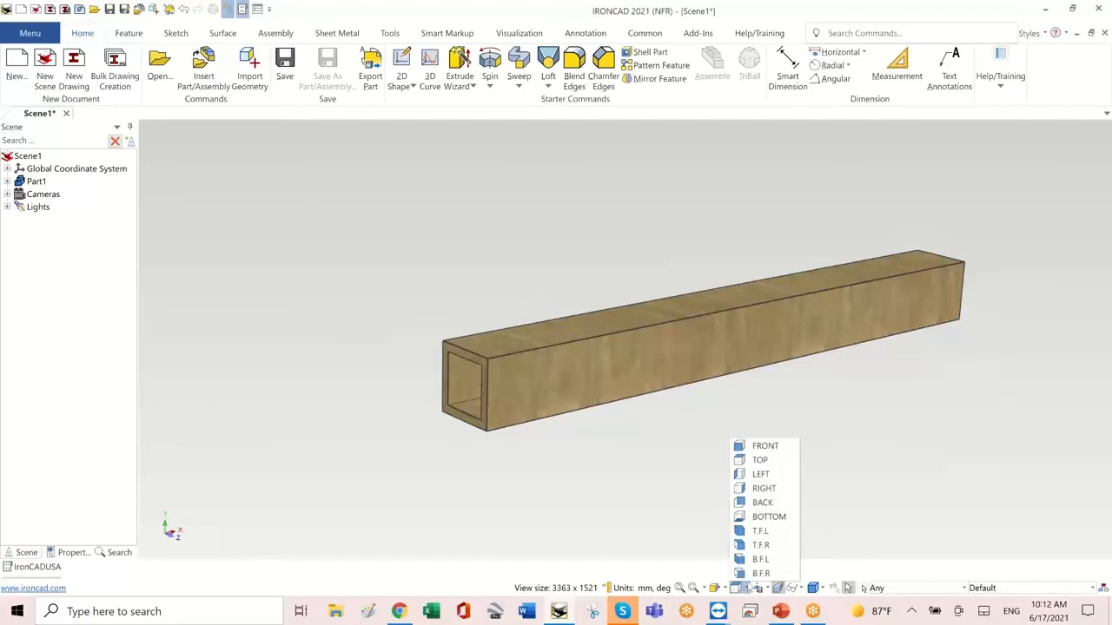
{"action": "left_click", "coordinate": [901, 389]}
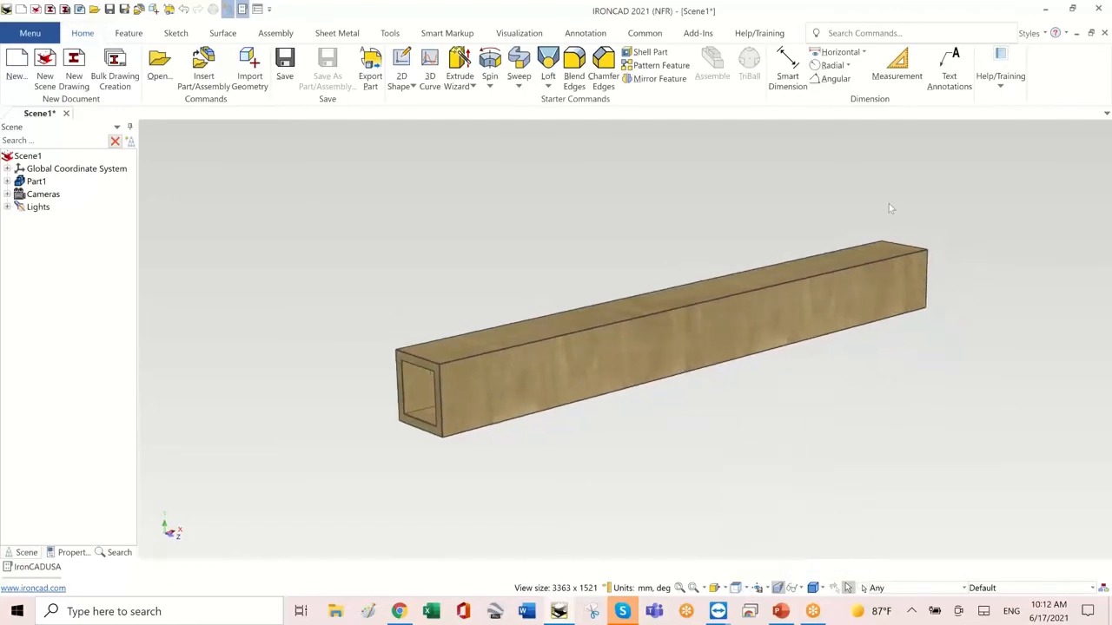
Show the Camera Picker toolbar and dock it vertically beside the scene browser
{"action": "right_click", "coordinate": [1056, 77]}
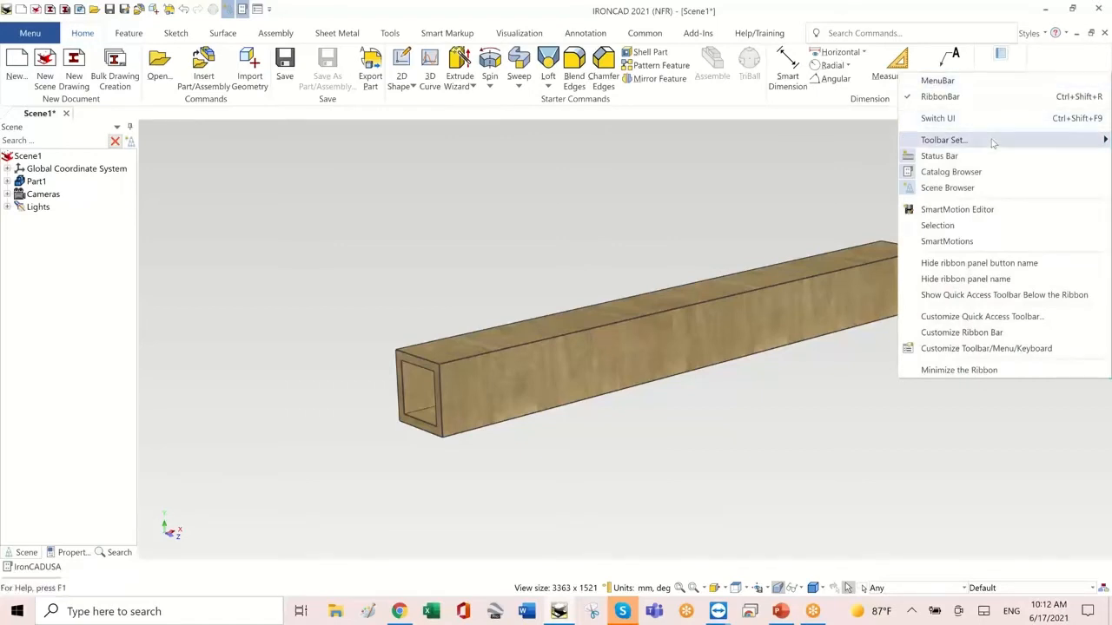
{"action": "mouse_move", "coordinate": [992, 142]}
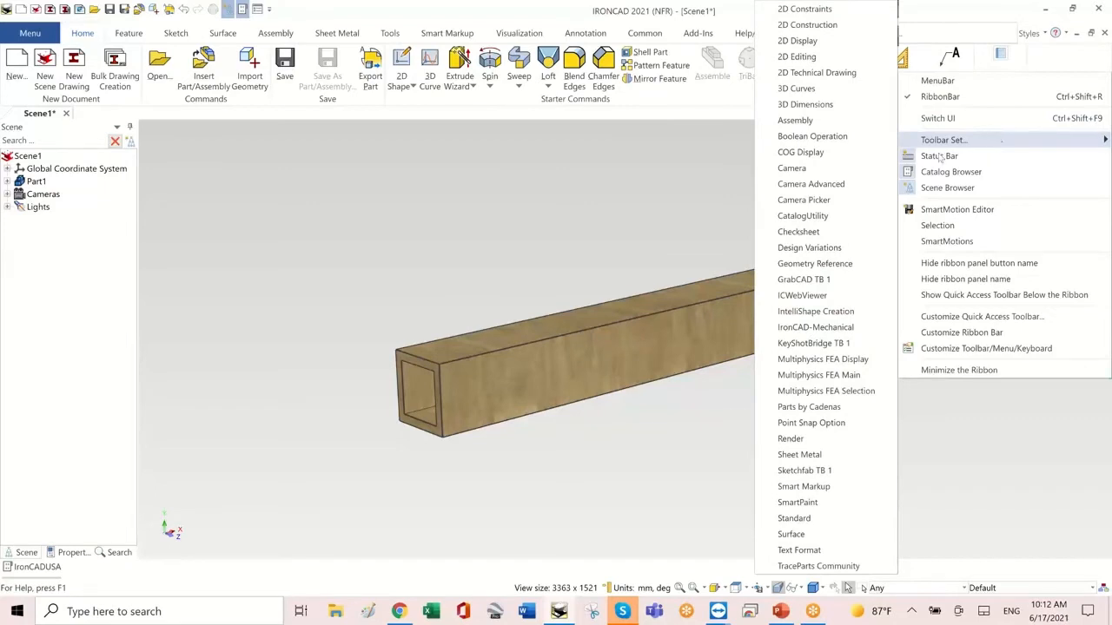
{"action": "left_click", "coordinate": [818, 200]}
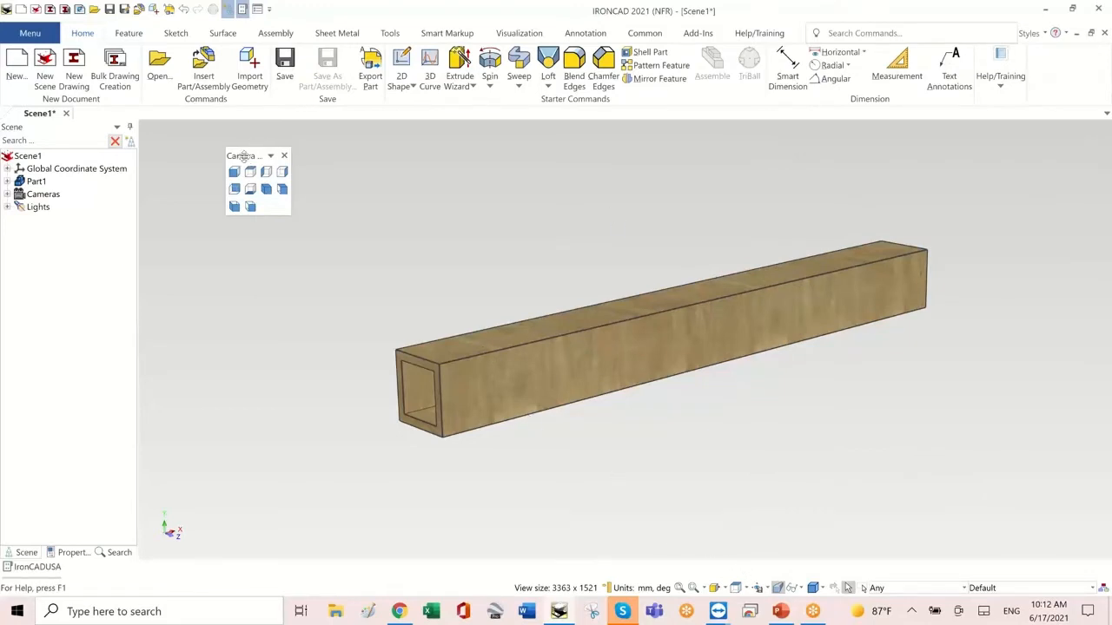
{"action": "left_click_drag", "start_coordinate": [243, 156], "coordinate": [4, 157]}
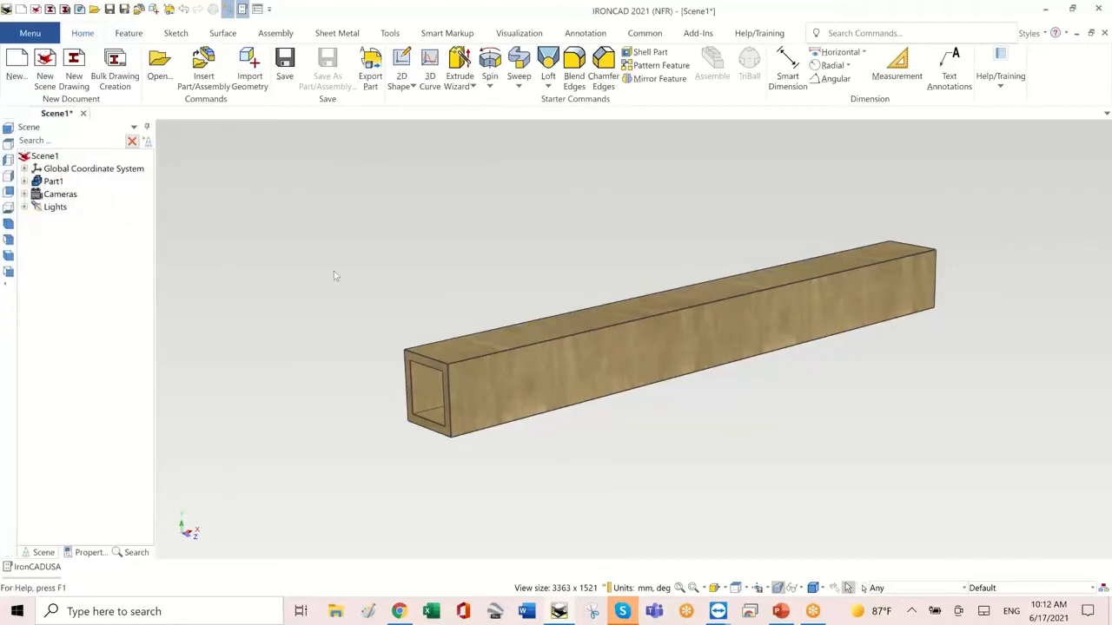
View the hollow block from the Front, Top, Left, Right, Back and Bottom cameras using the docked Camera Picker
{"action": "scroll", "coordinate": [350, 258], "scroll_direction": "down", "scroll_amount": 2}
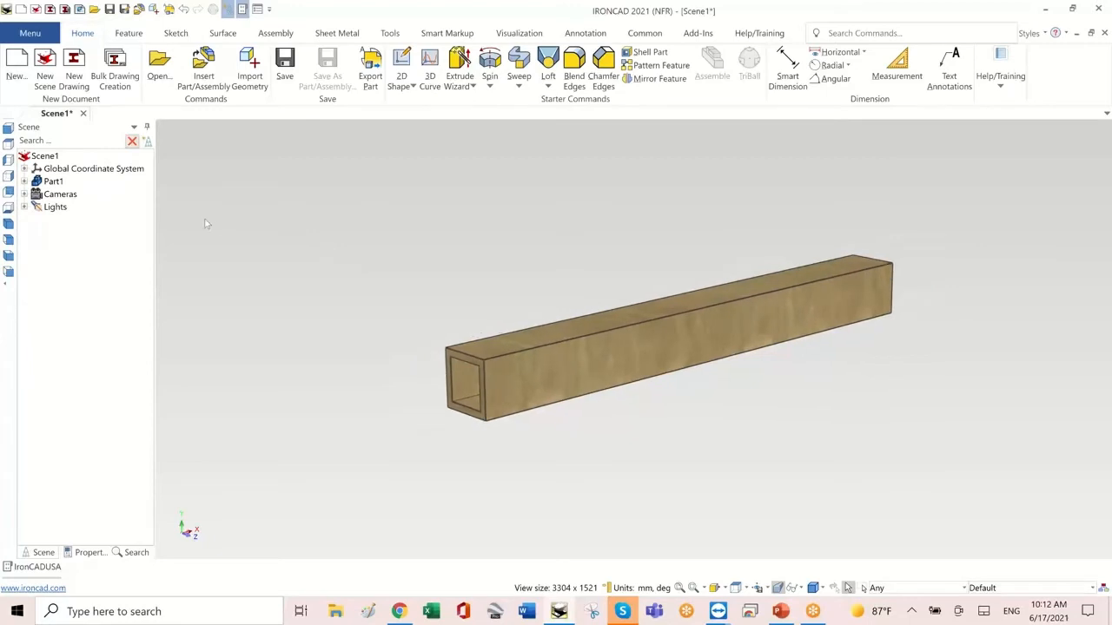
{"action": "left_click", "coordinate": [8, 129]}
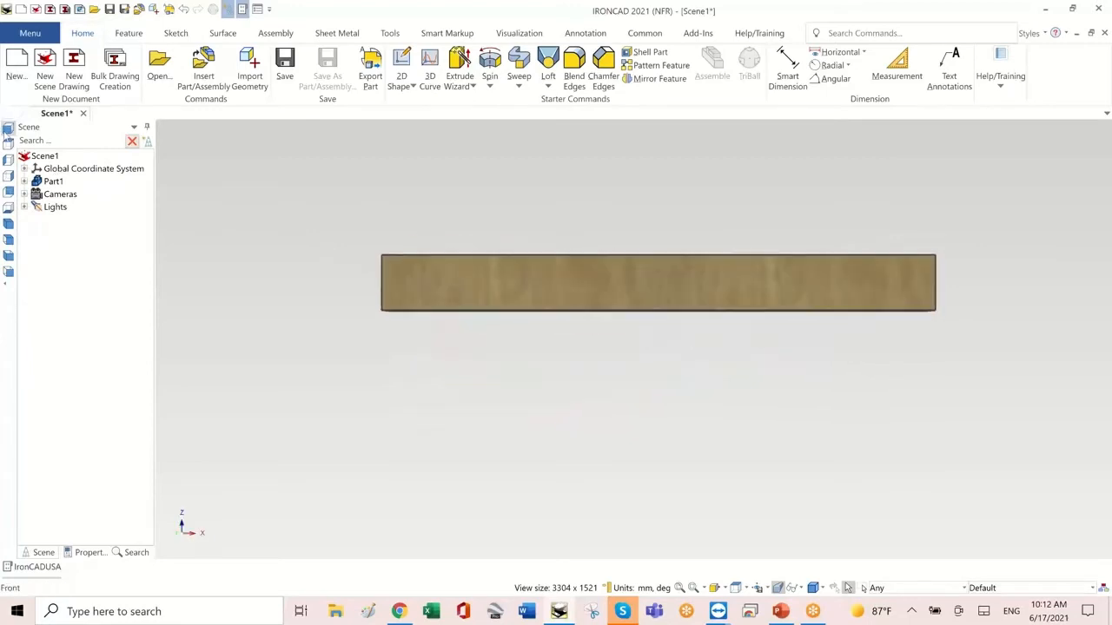
{"action": "left_click", "coordinate": [8, 160]}
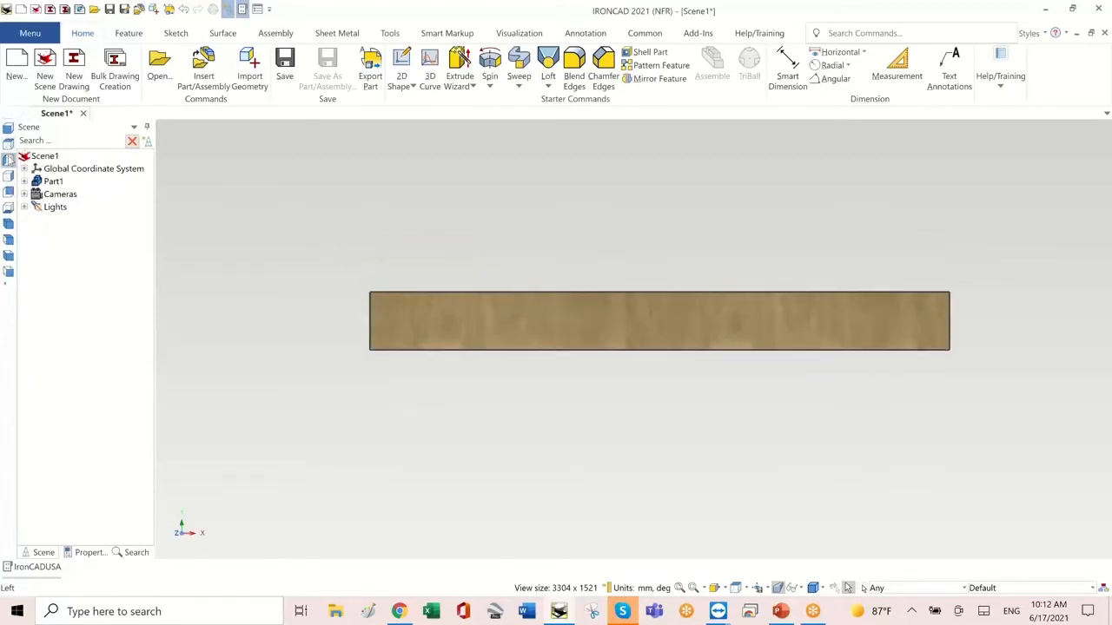
{"action": "left_click", "coordinate": [10, 161]}
{"action": "left_click", "coordinate": [8, 176]}
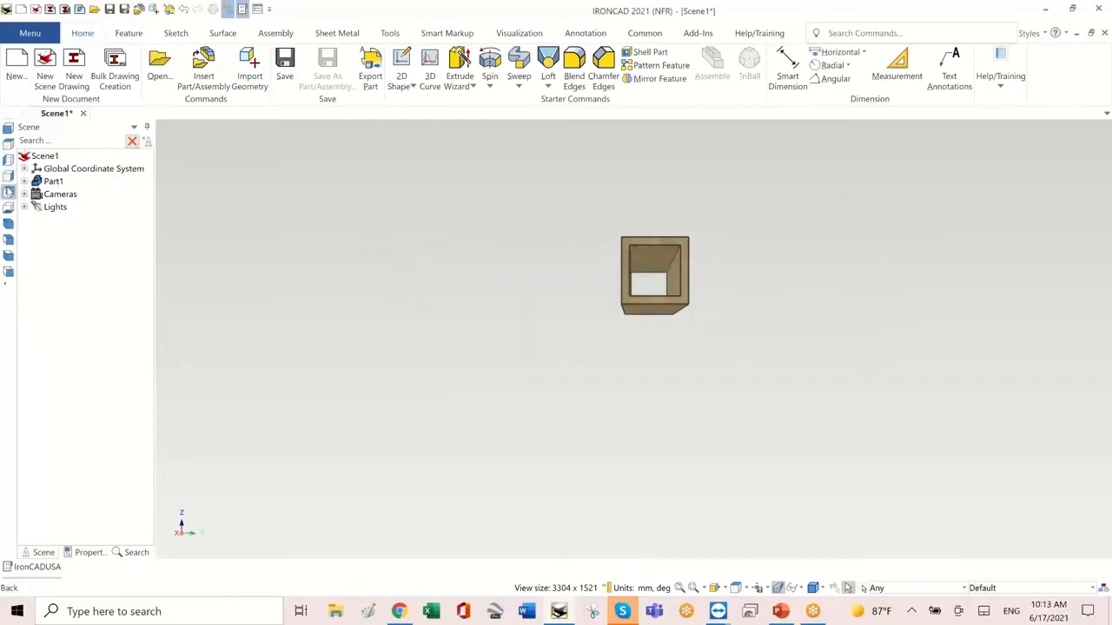
{"action": "left_click", "coordinate": [8, 192]}
{"action": "left_click", "coordinate": [7, 208]}
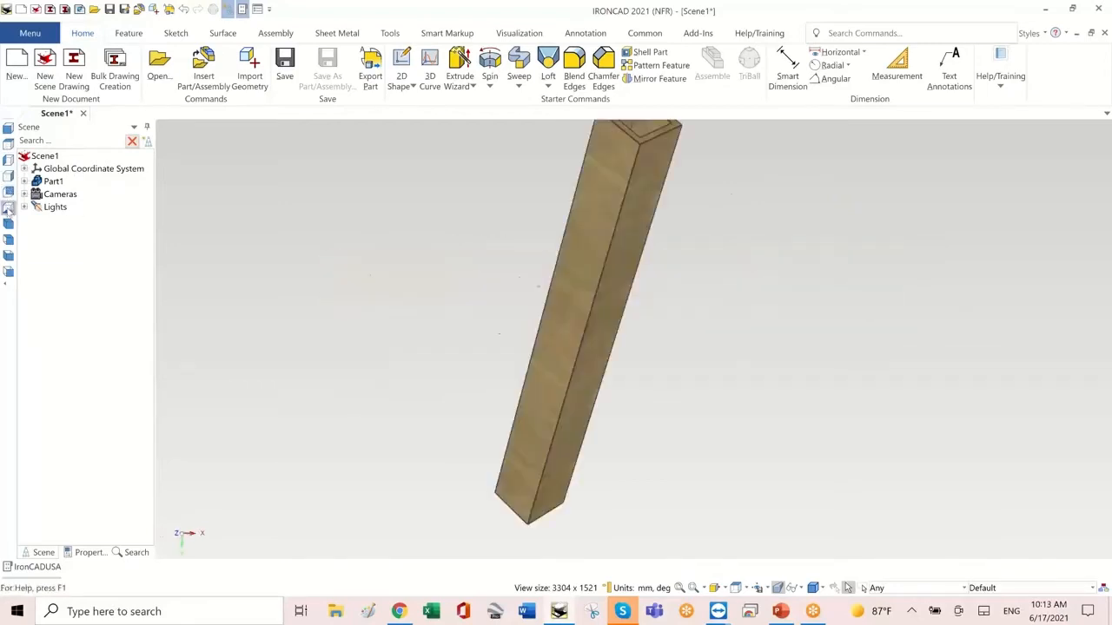
View the hollow block from the top-front and bottom-front corner cameras, and return to a view from above
{"action": "left_click", "coordinate": [8, 224]}
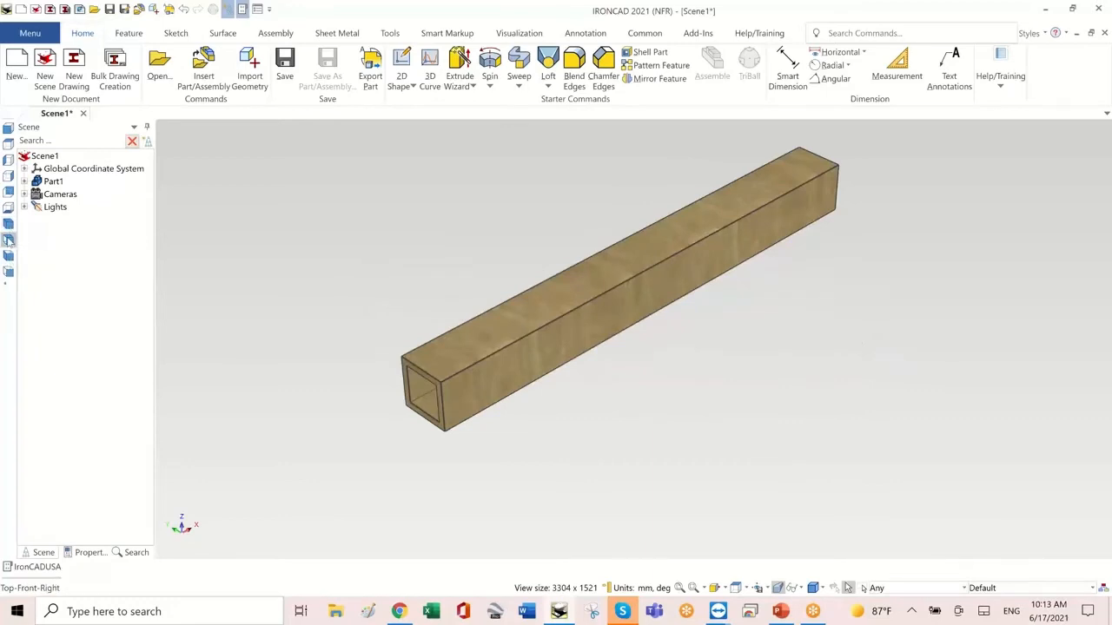
{"action": "left_click", "coordinate": [8, 241]}
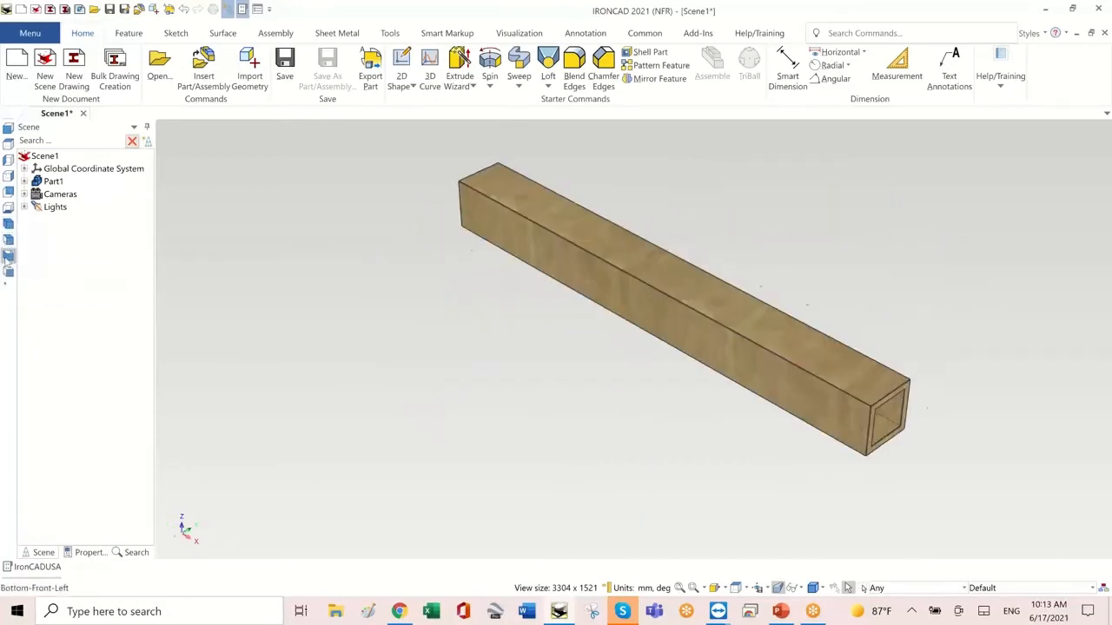
{"action": "left_click", "coordinate": [8, 272]}
{"action": "left_click", "coordinate": [8, 272]}
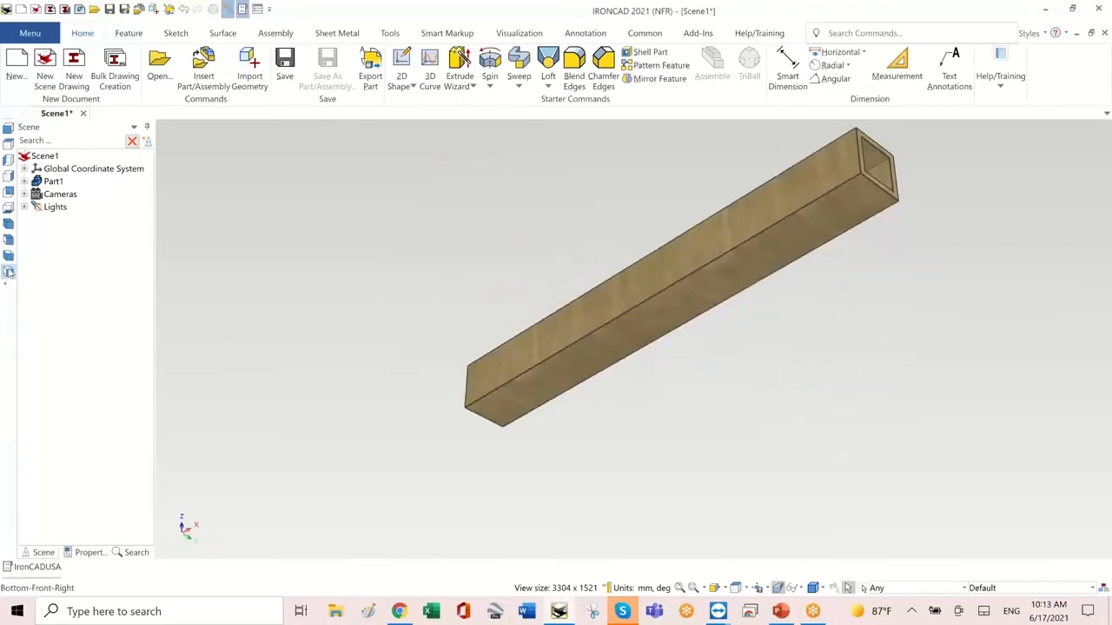
{"action": "middle_click_drag", "start_coordinate": [316, 287], "coordinate": [315, 295]}
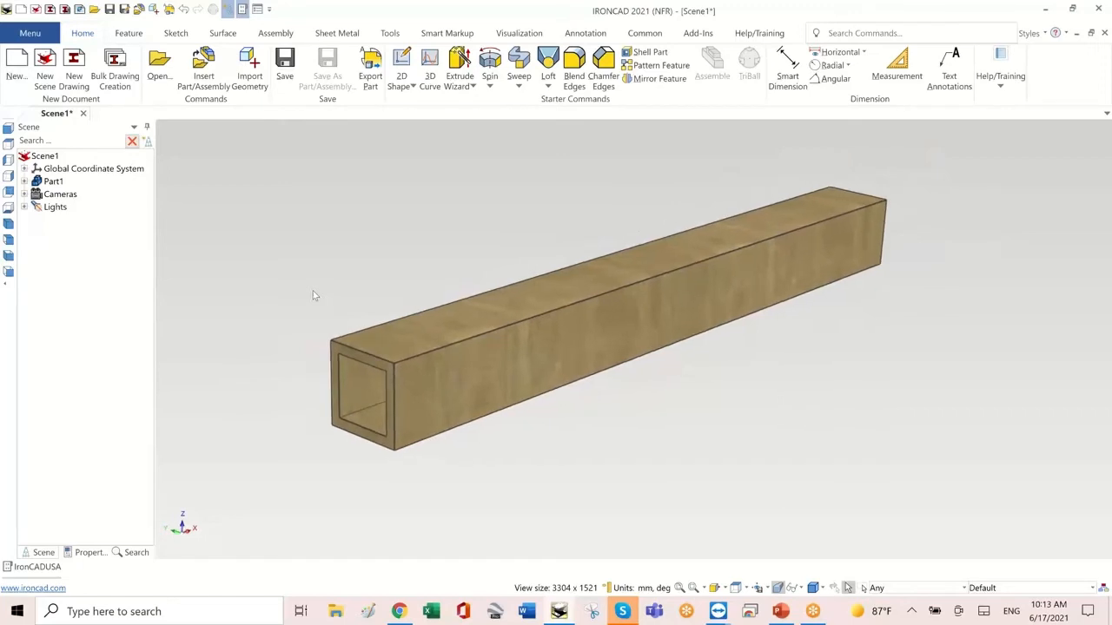
Select the block at IntelliShape level to examine its length dimension and handles, and deselect it
{"action": "left_click", "coordinate": [490, 353]}
{"action": "left_click", "coordinate": [493, 353]}
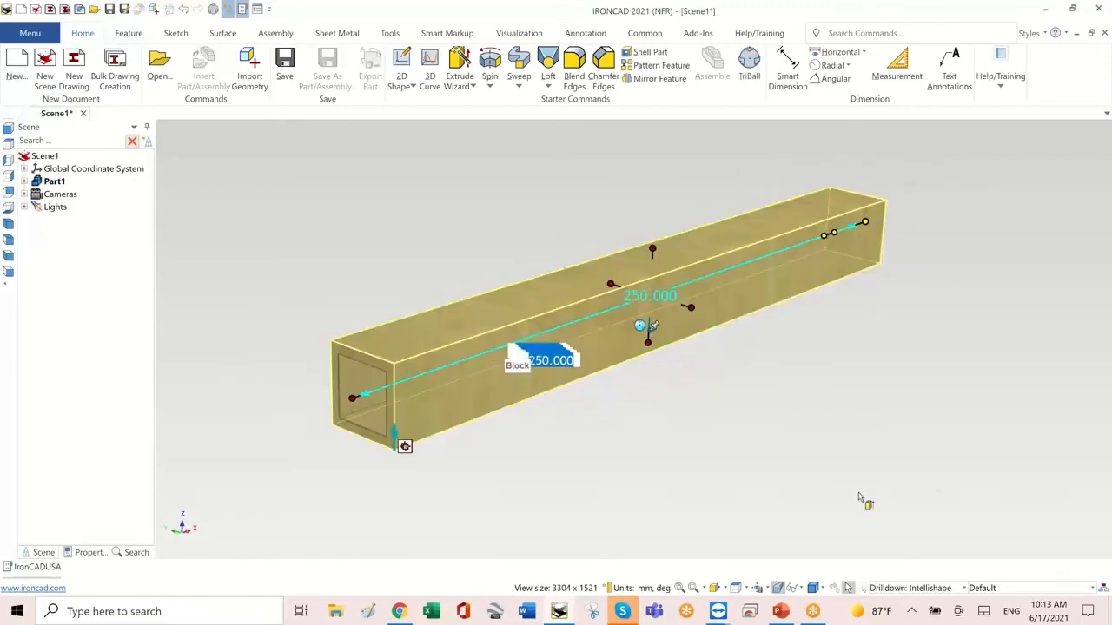
{"action": "left_click", "coordinate": [879, 426]}
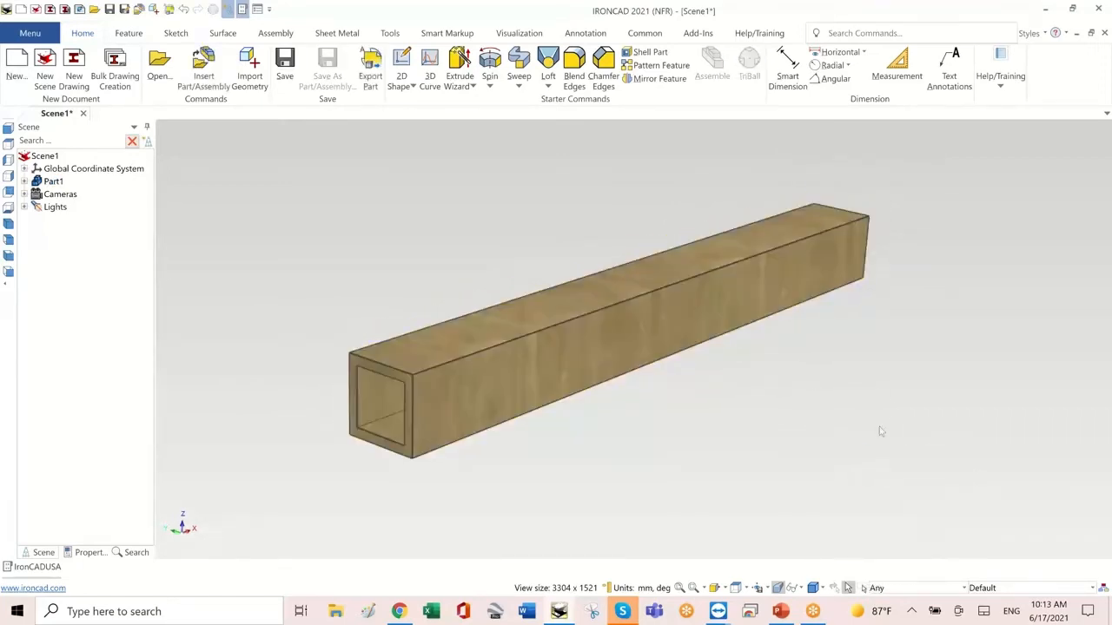
{"action": "middle_click_drag", "start_coordinate": [884, 428], "coordinate": [884, 428]}
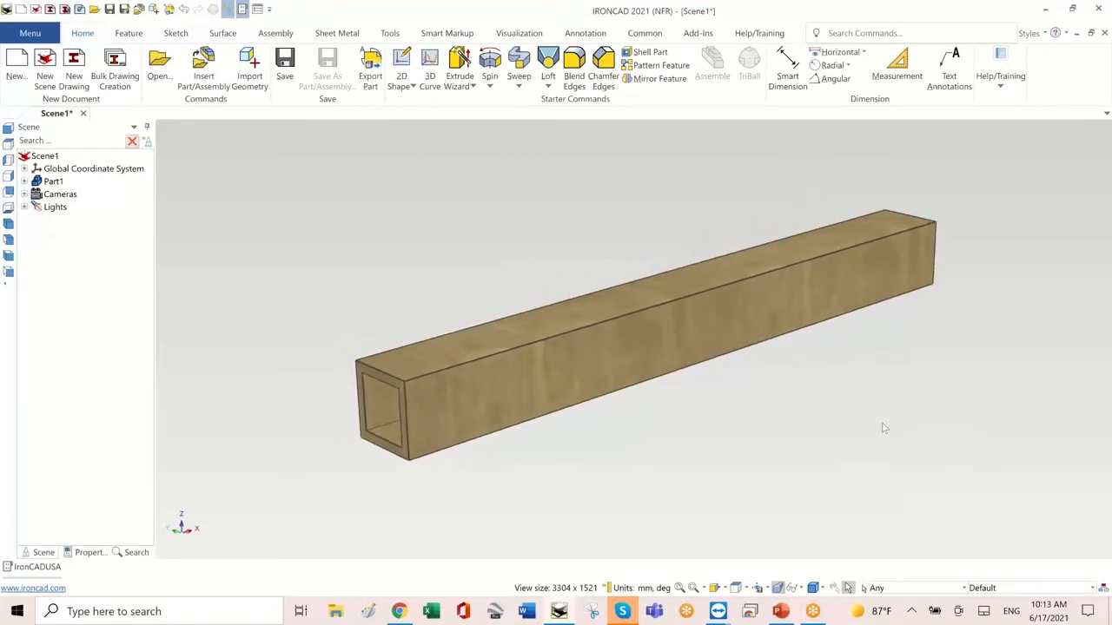
Show the 3D Dimensions toolbar and dock it vertically beside the scene browser, below the Camera Picker
{"action": "right_click", "coordinate": [1051, 77]}
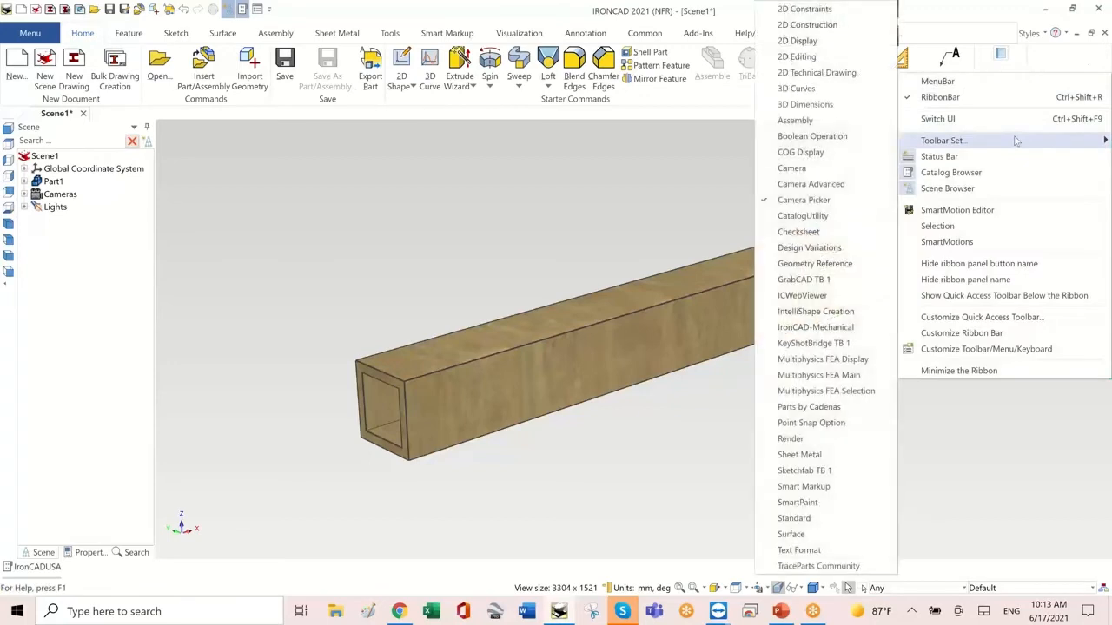
{"action": "left_click", "coordinate": [832, 104]}
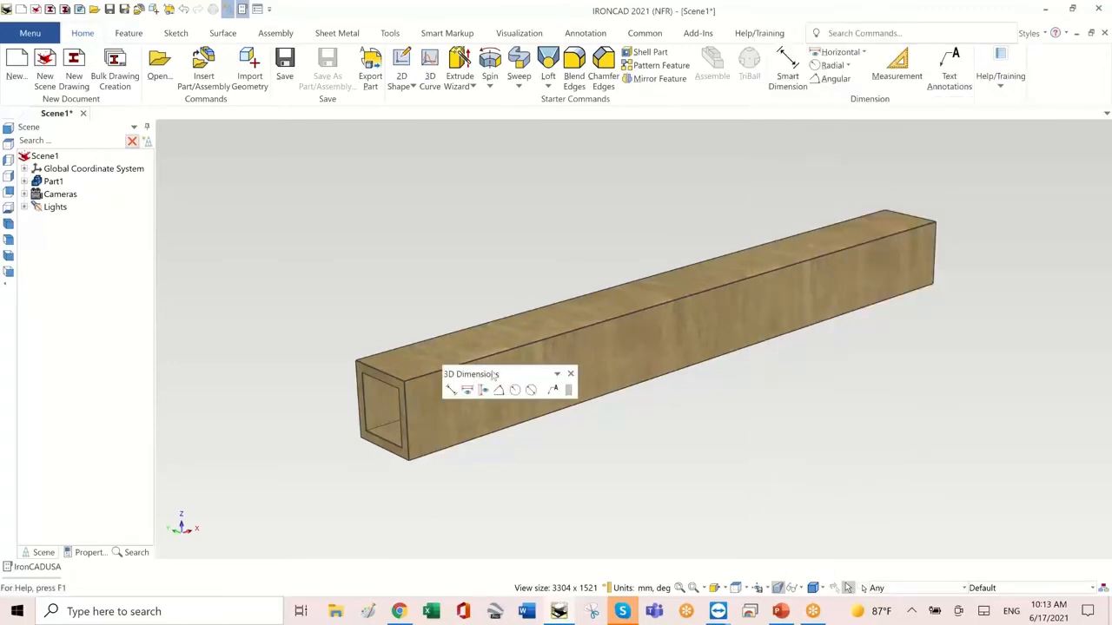
{"action": "left_click_drag", "start_coordinate": [511, 372], "coordinate": [3, 309]}
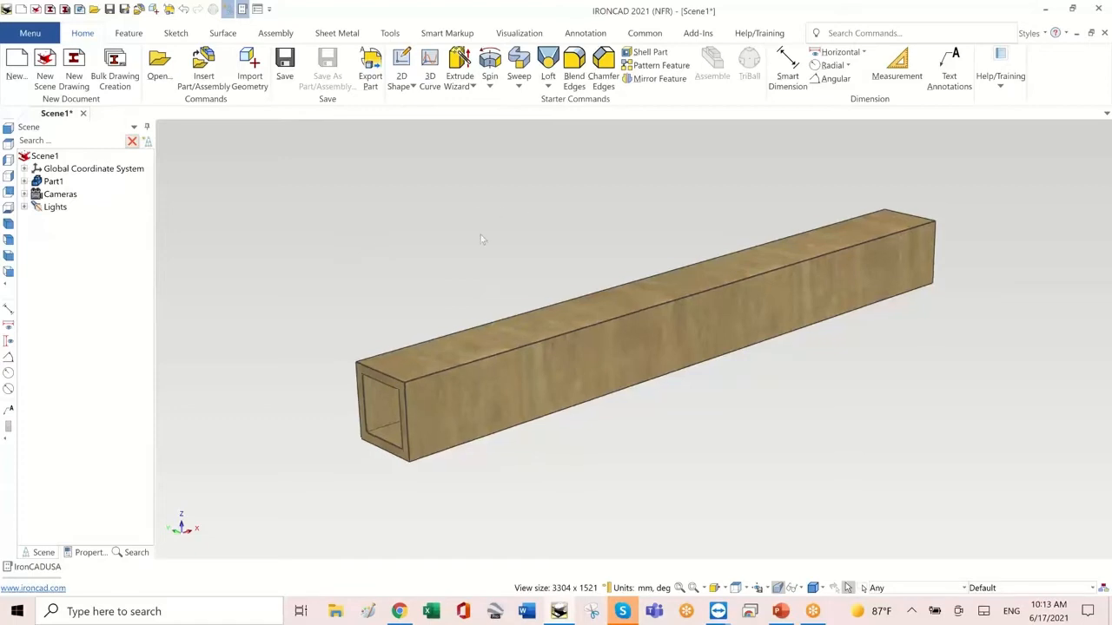
Add SmartDimensions to the block's long top edge and to the short top edge of its open end
{"action": "scroll", "coordinate": [944, 384], "scroll_direction": "up", "scroll_amount": 3}
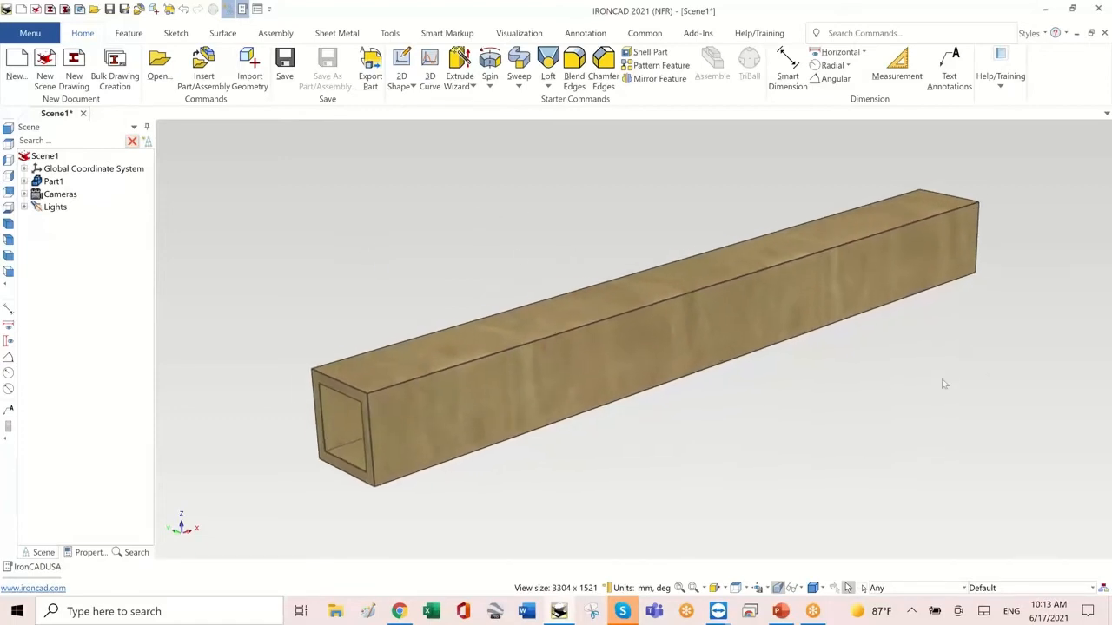
{"action": "middle_click_drag", "start_coordinate": [944, 383], "coordinate": [820, 374]}
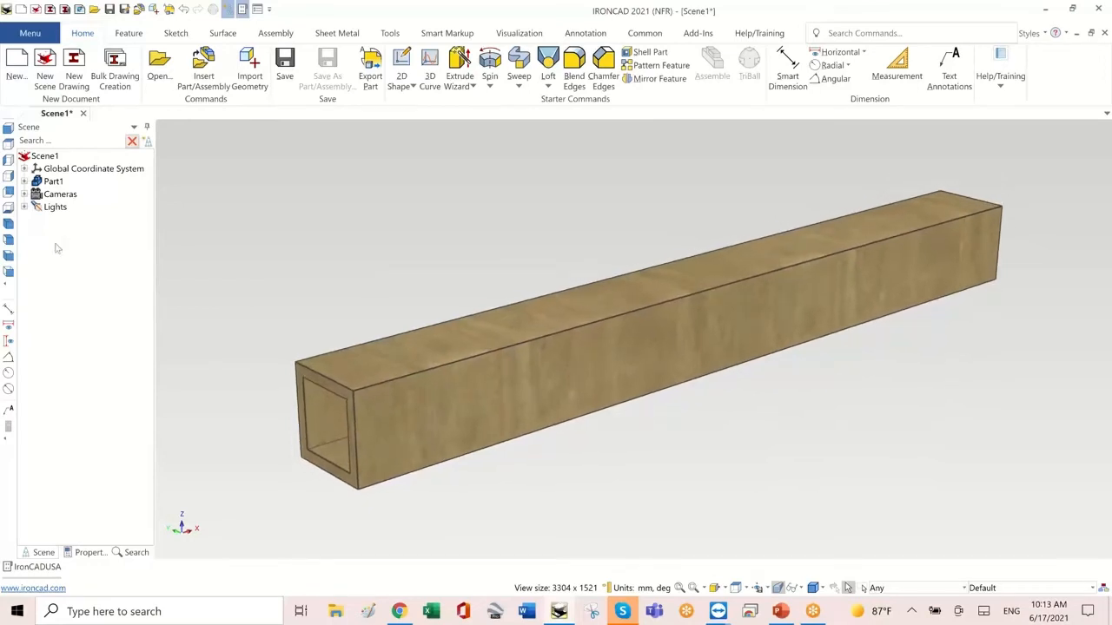
{"action": "left_click", "coordinate": [9, 309]}
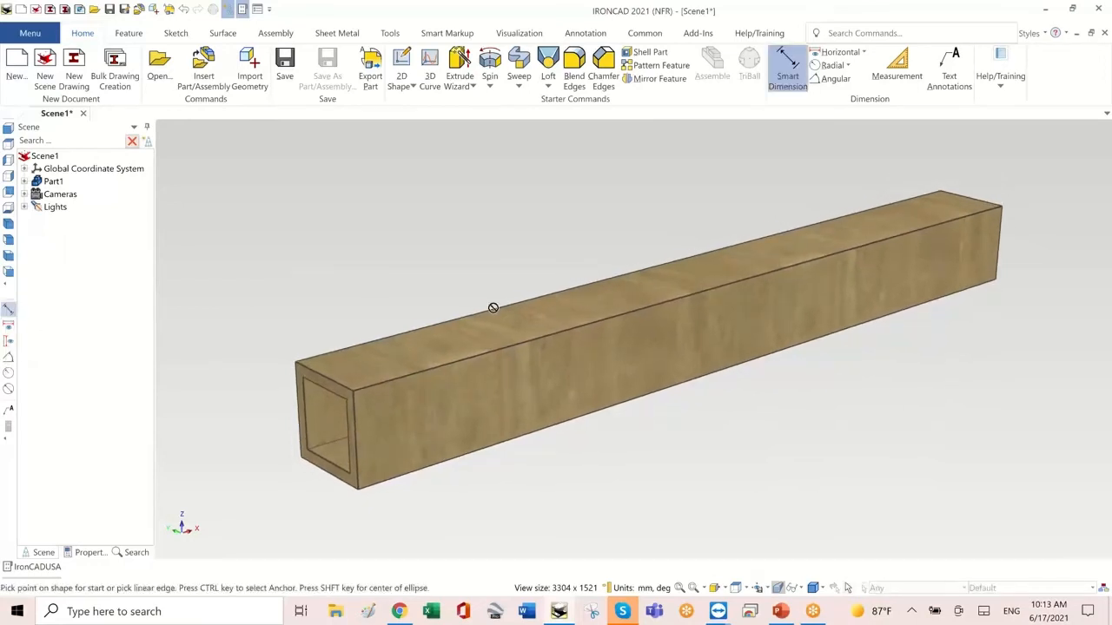
{"action": "left_click", "coordinate": [691, 295]}
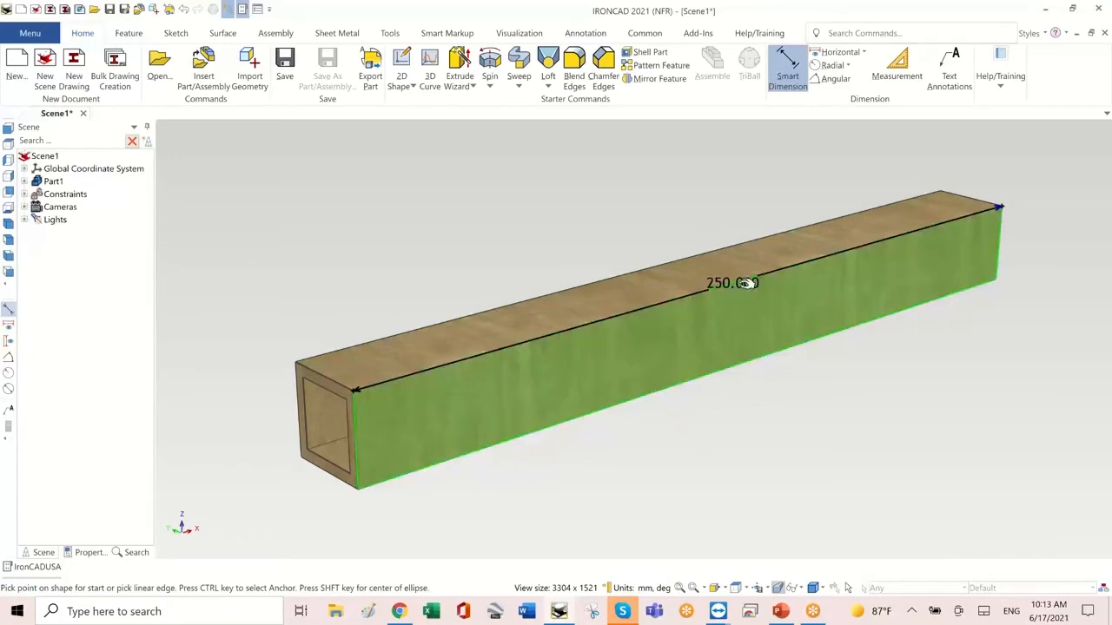
{"action": "left_click", "coordinate": [807, 303]}
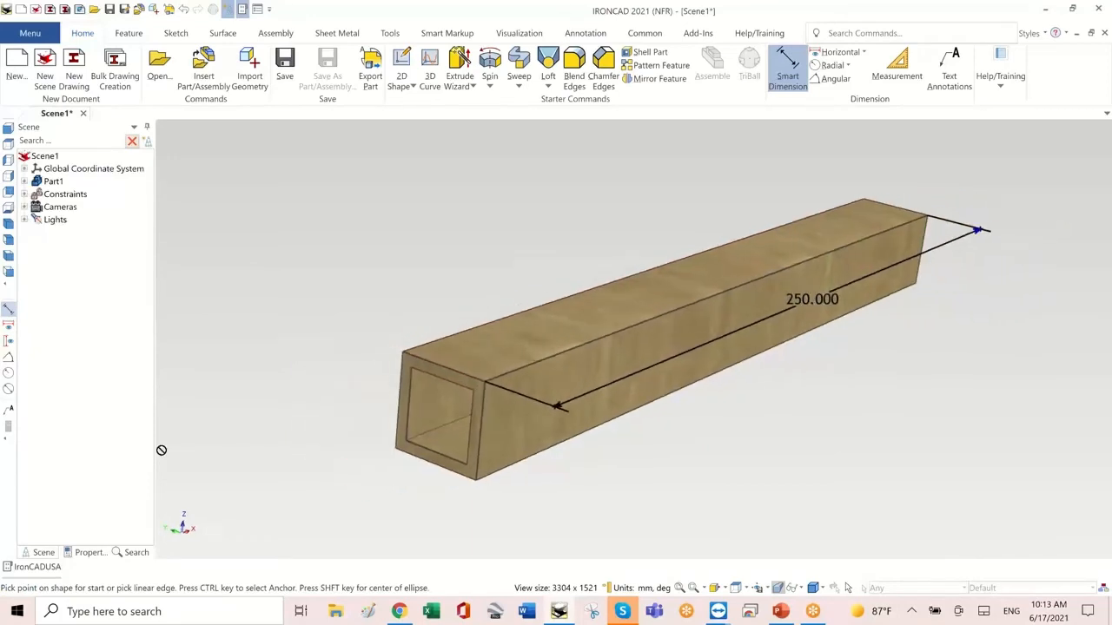
{"action": "middle_click_drag", "start_coordinate": [247, 414], "coordinate": [219, 399]}
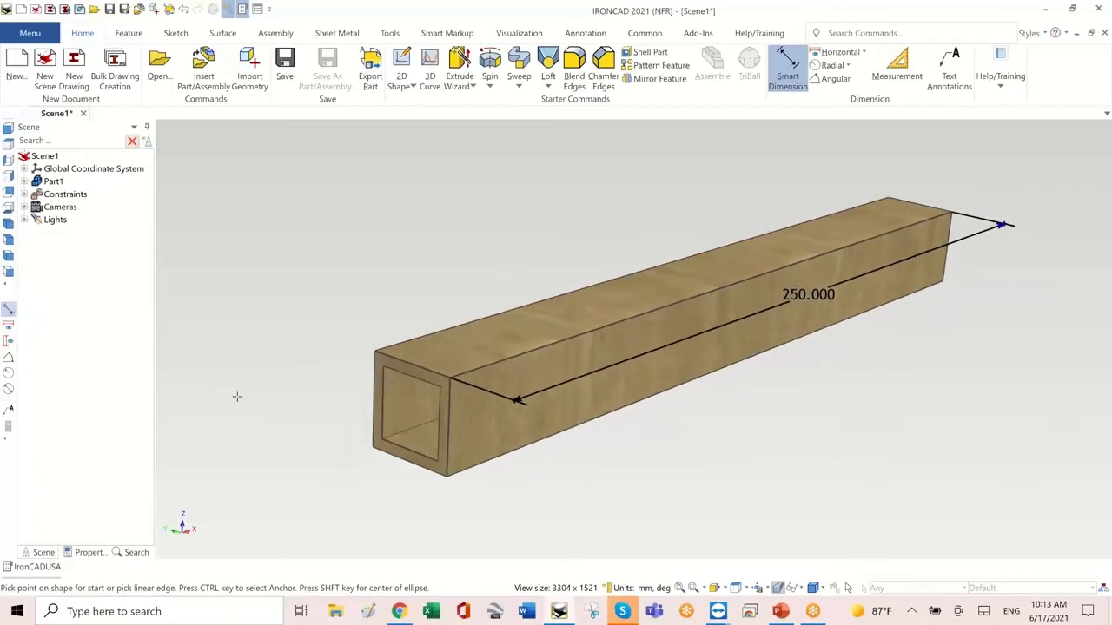
{"action": "left_click", "coordinate": [415, 363]}
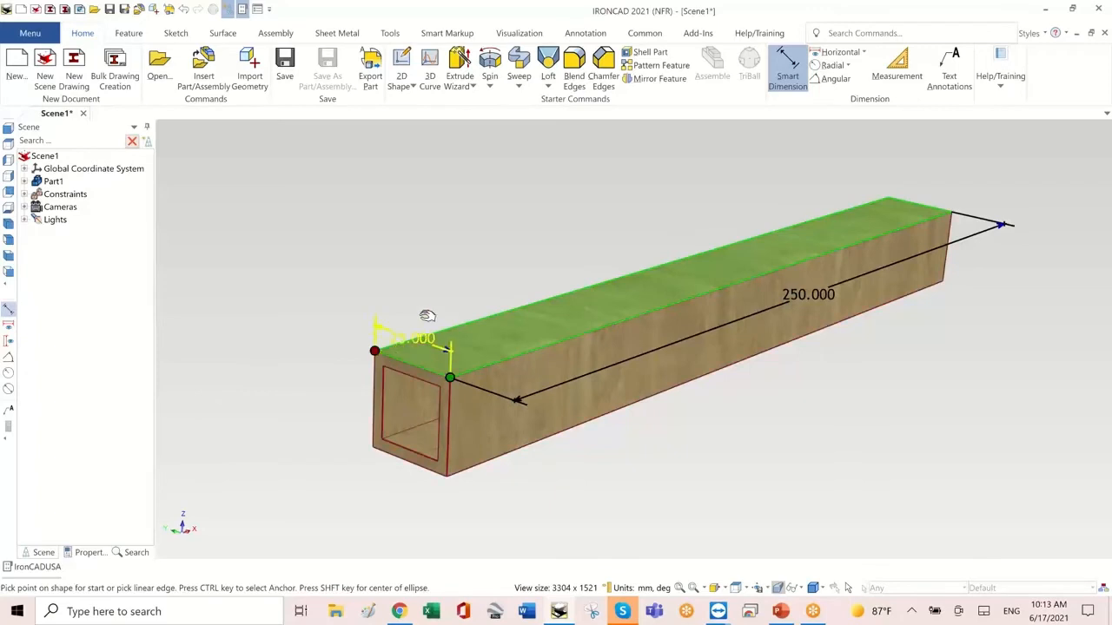
{"action": "left_click", "coordinate": [426, 304]}
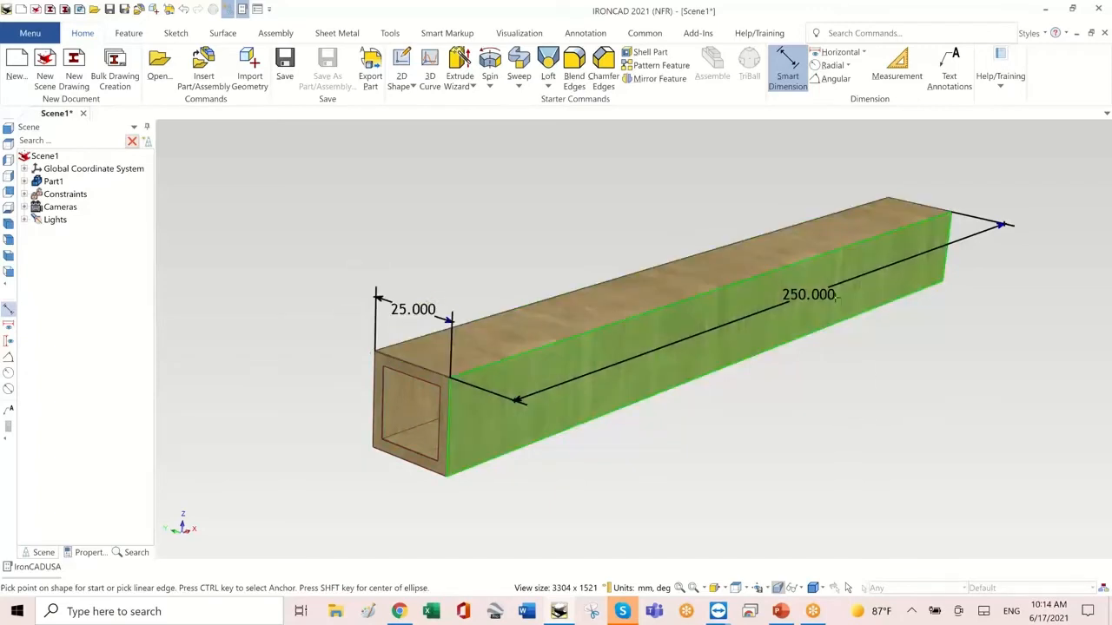
Delete the length SmartDimension on the block's long top edge and leave the SmartDimension command
{"action": "right_click", "coordinate": [824, 295]}
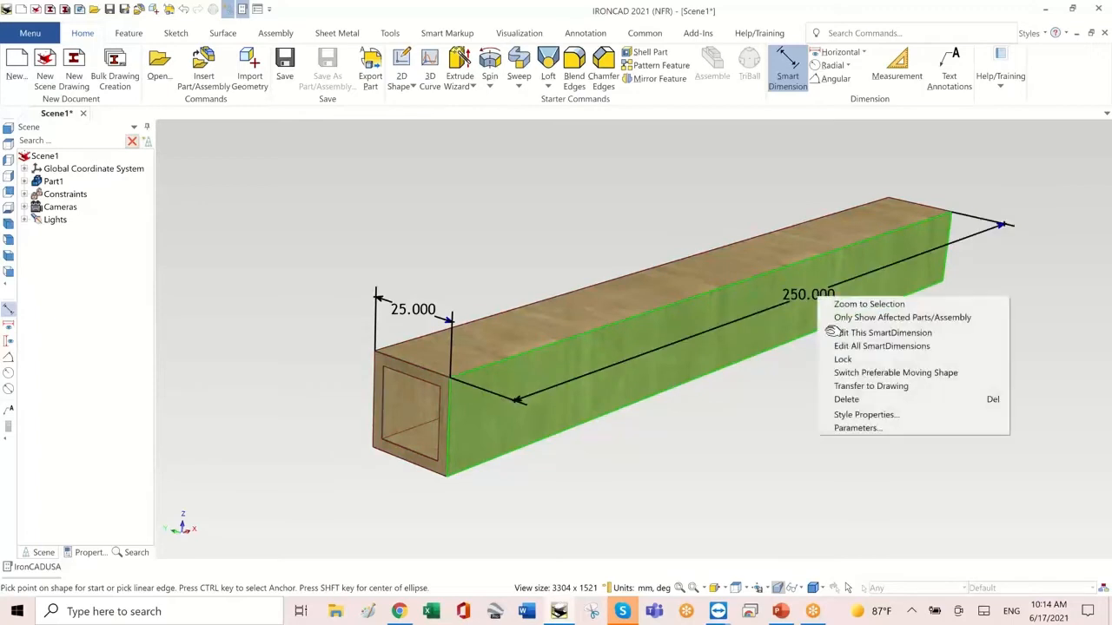
{"action": "left_click", "coordinate": [786, 455]}
{"action": "middle_click_drag", "start_coordinate": [737, 463], "coordinate": [683, 361]}
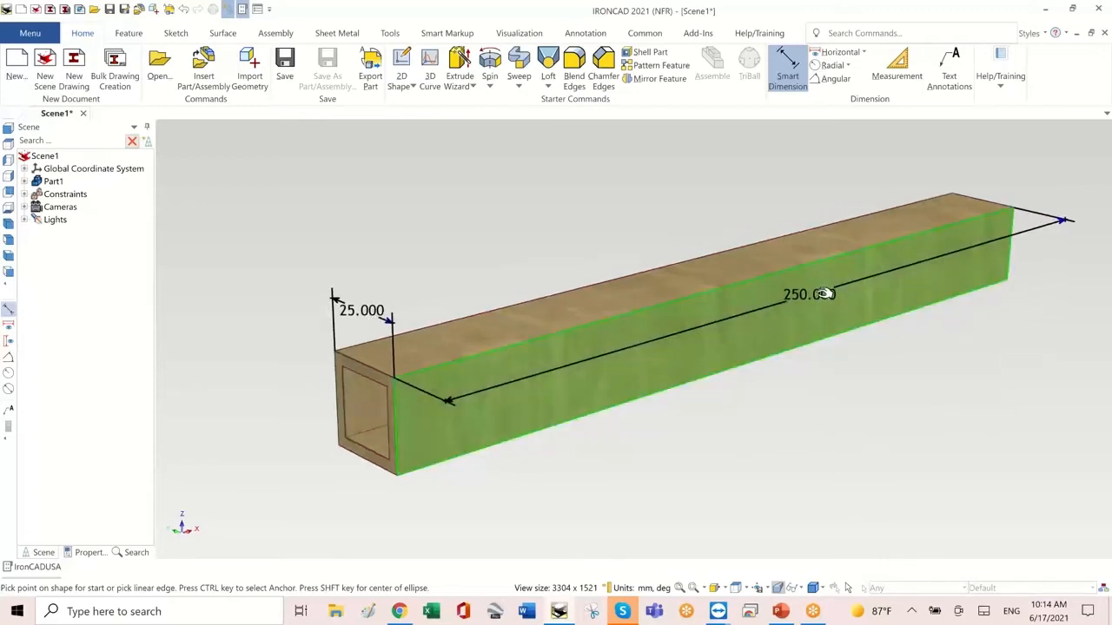
{"action": "middle_click_drag", "start_coordinate": [828, 293], "coordinate": [837, 338]}
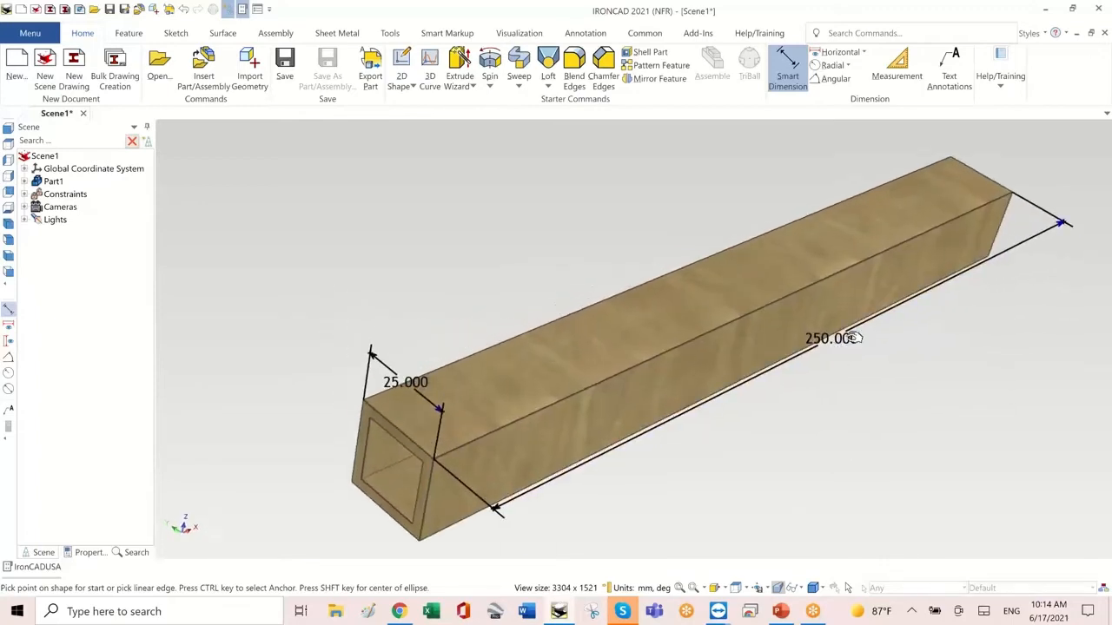
{"action": "right_click", "coordinate": [854, 337]}
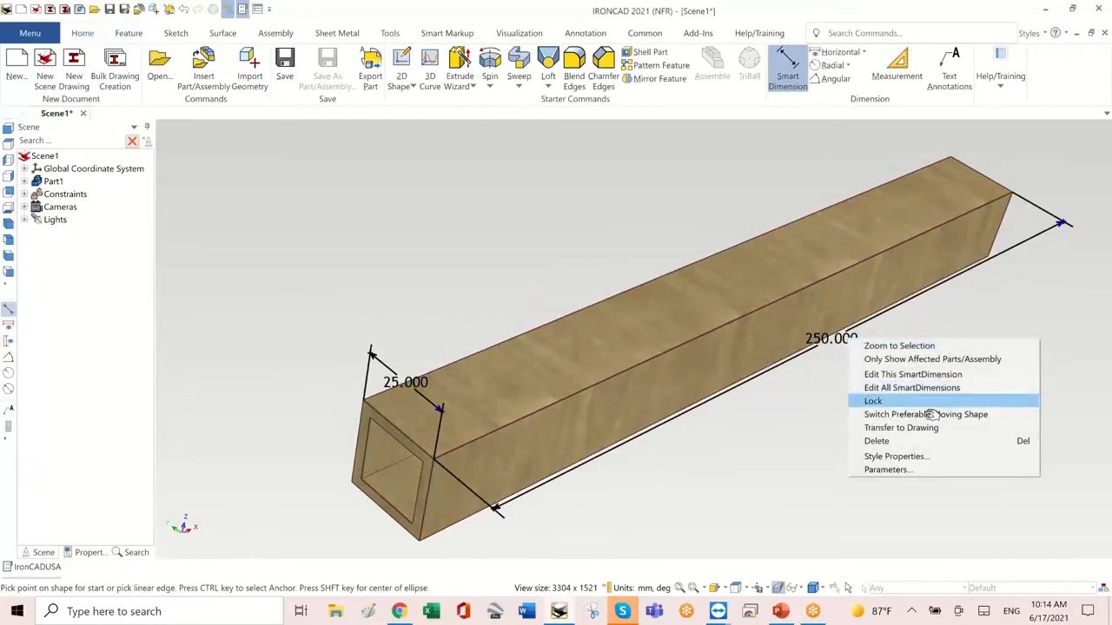
{"action": "left_click", "coordinate": [930, 442]}
{"action": "middle_click_drag", "start_coordinate": [667, 444], "coordinate": [637, 435]}
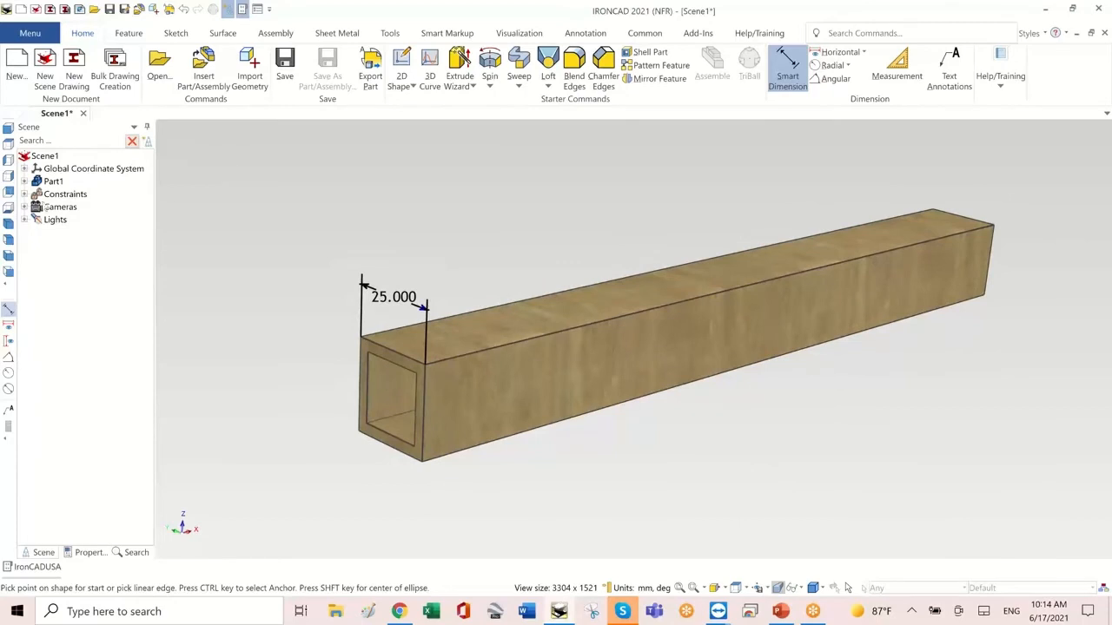
{"action": "left_click", "coordinate": [9, 308]}
Select the block as a part, add a SmartDimension to its long top edge and place it above the block
{"action": "middle_click_drag", "start_coordinate": [660, 323], "coordinate": [733, 296]}
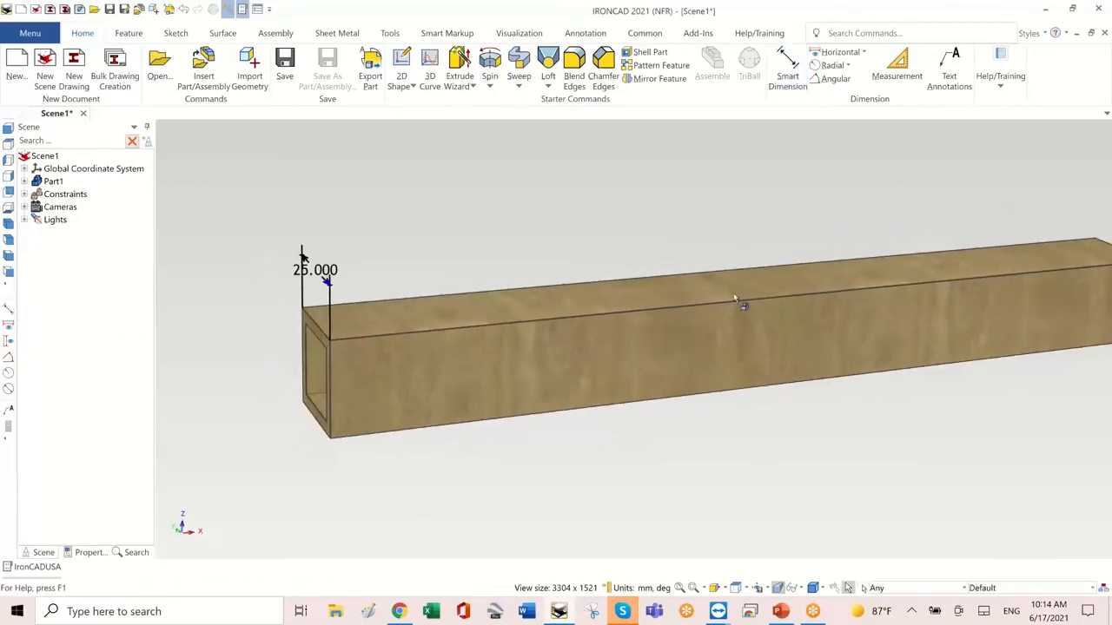
{"action": "left_click", "coordinate": [730, 306]}
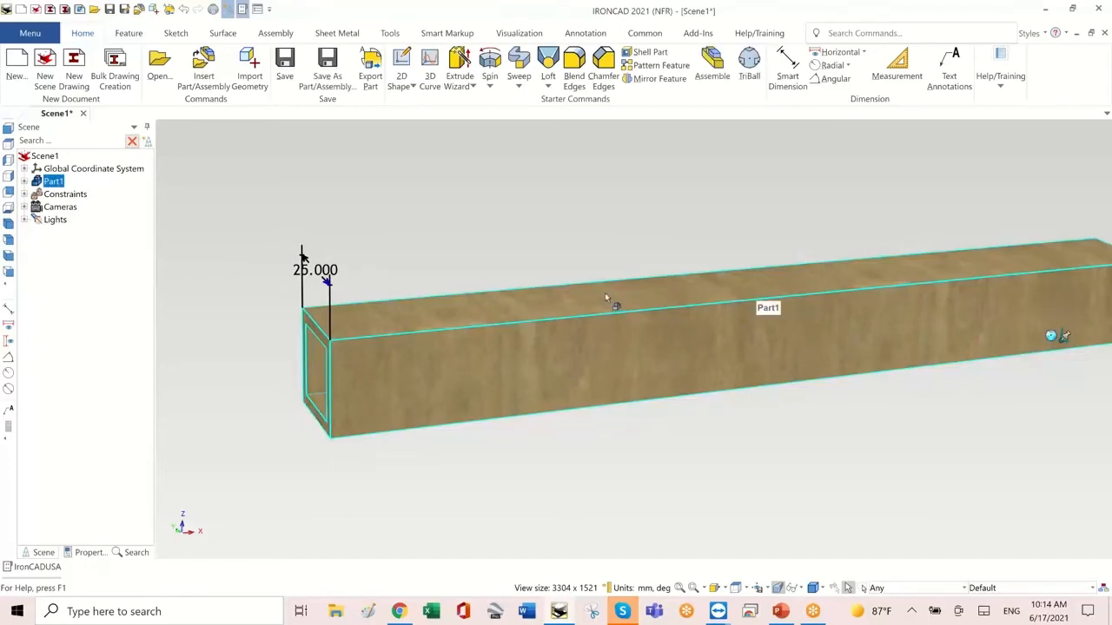
{"action": "scroll", "coordinate": [605, 300], "scroll_direction": "down", "scroll_amount": 1}
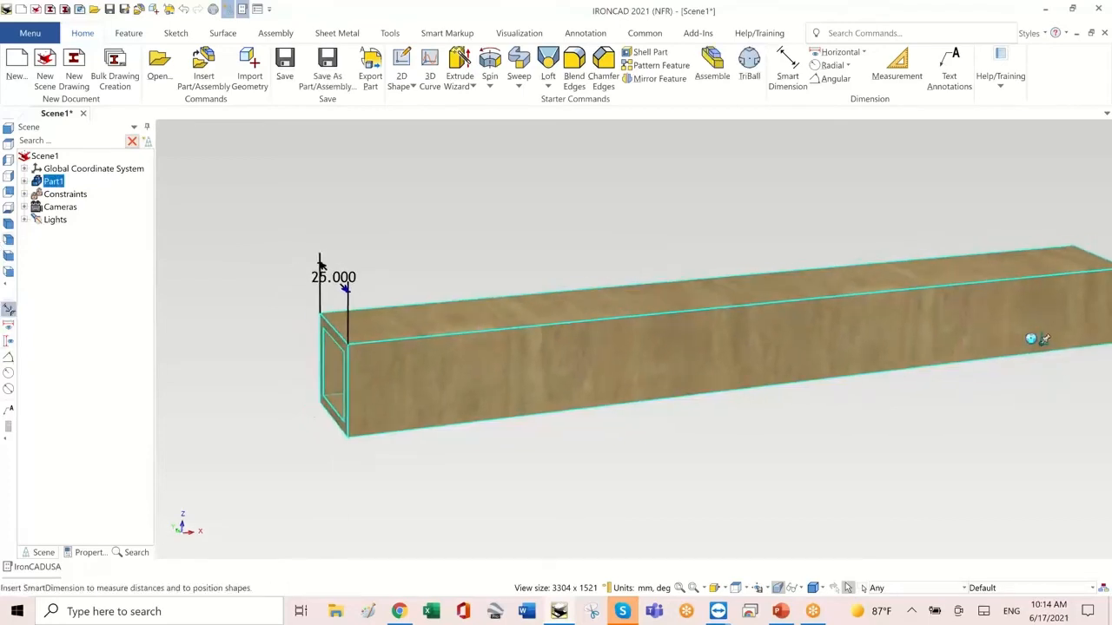
{"action": "left_click", "coordinate": [9, 309]}
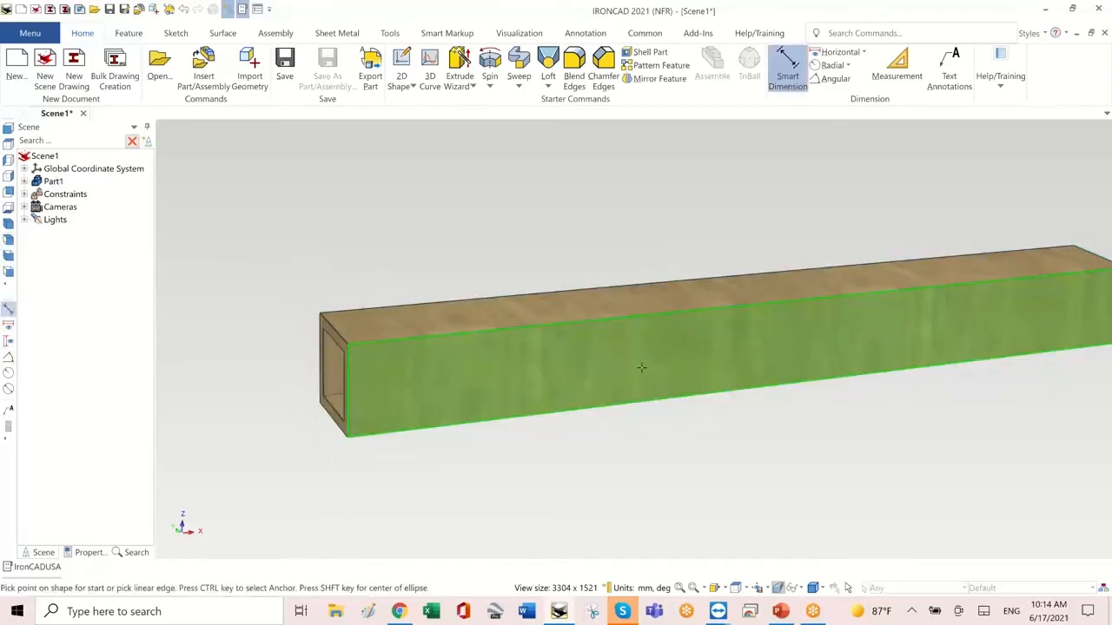
{"action": "left_click", "coordinate": [643, 314]}
{"action": "left_click_drag", "start_coordinate": [807, 298], "coordinate": [818, 248]}
{"action": "middle_click_drag", "start_coordinate": [235, 388], "coordinate": [277, 400]}
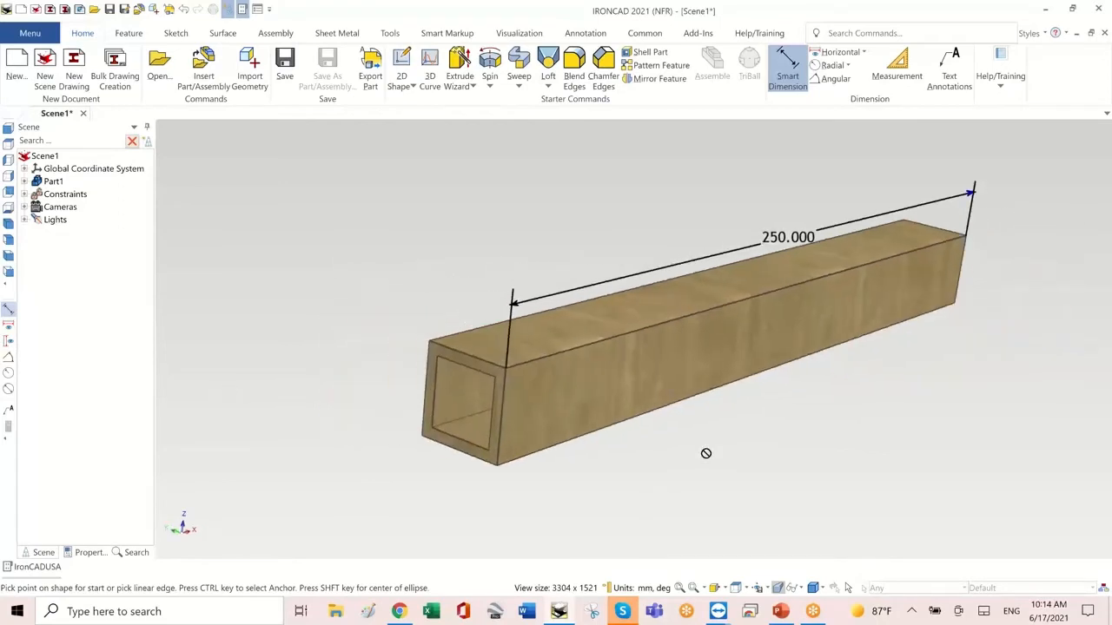
{"action": "left_click", "coordinate": [652, 409]}
{"action": "middle_click_drag", "start_coordinate": [632, 519], "coordinate": [506, 501]}
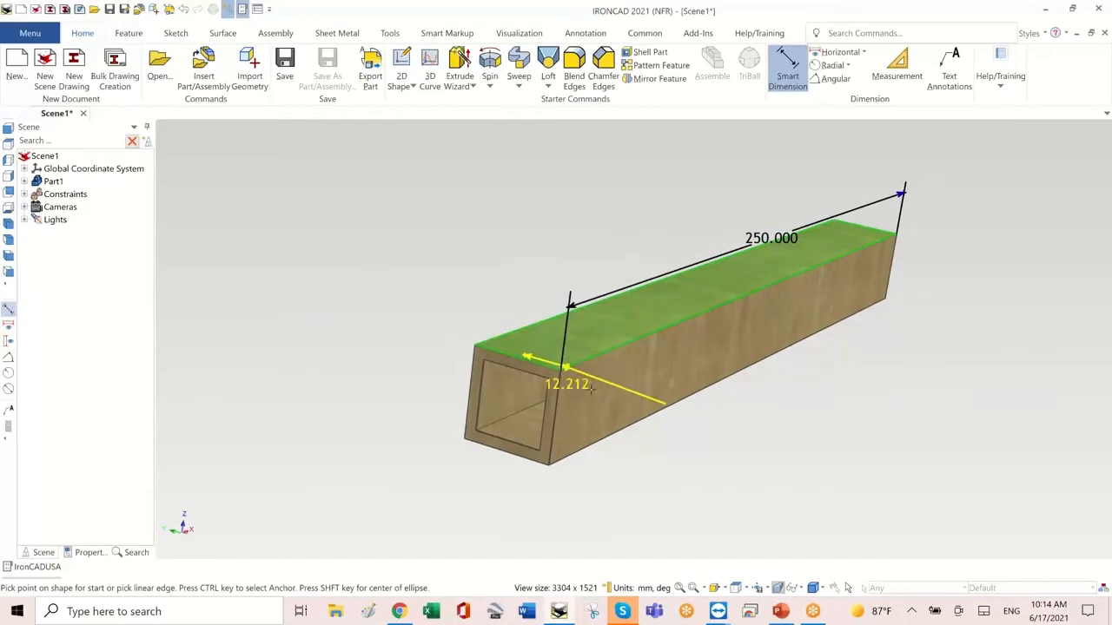
{"action": "key", "text": "Escape"}
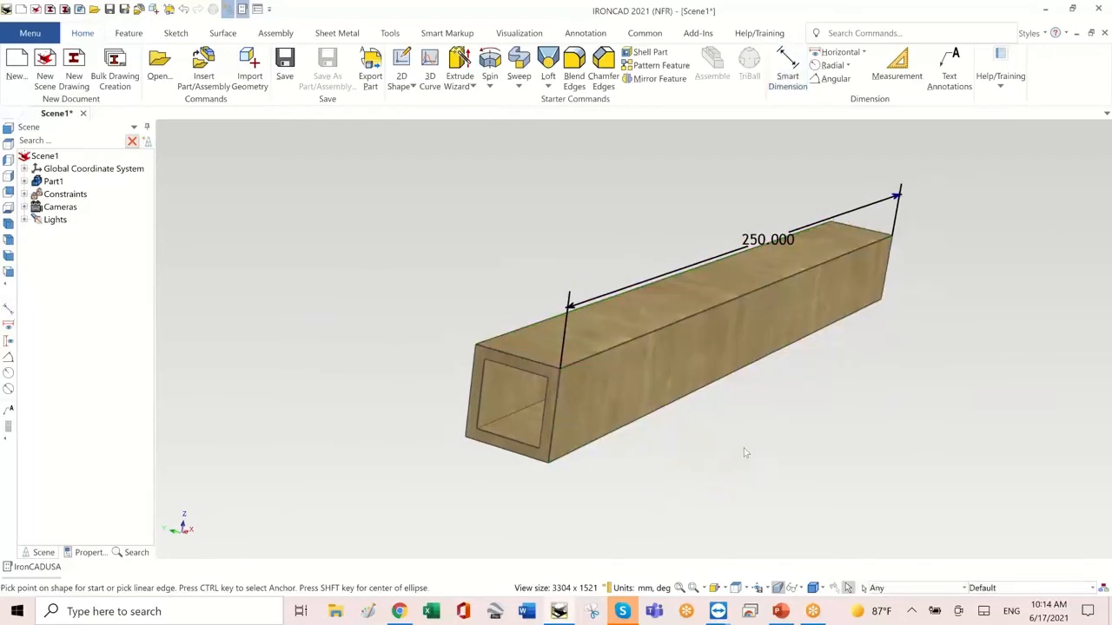
Add an angular SmartDimension between the inner vertical and bottom edges of the block's open end
{"action": "middle_click_drag", "start_coordinate": [744, 452], "coordinate": [187, 313]}
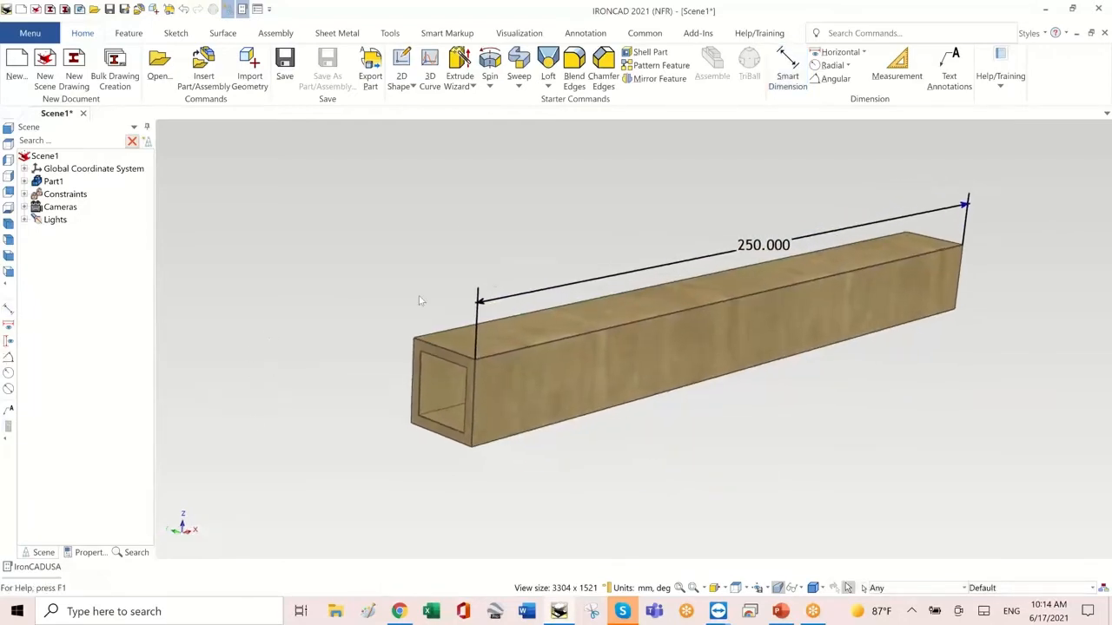
{"action": "left_click", "coordinate": [8, 357]}
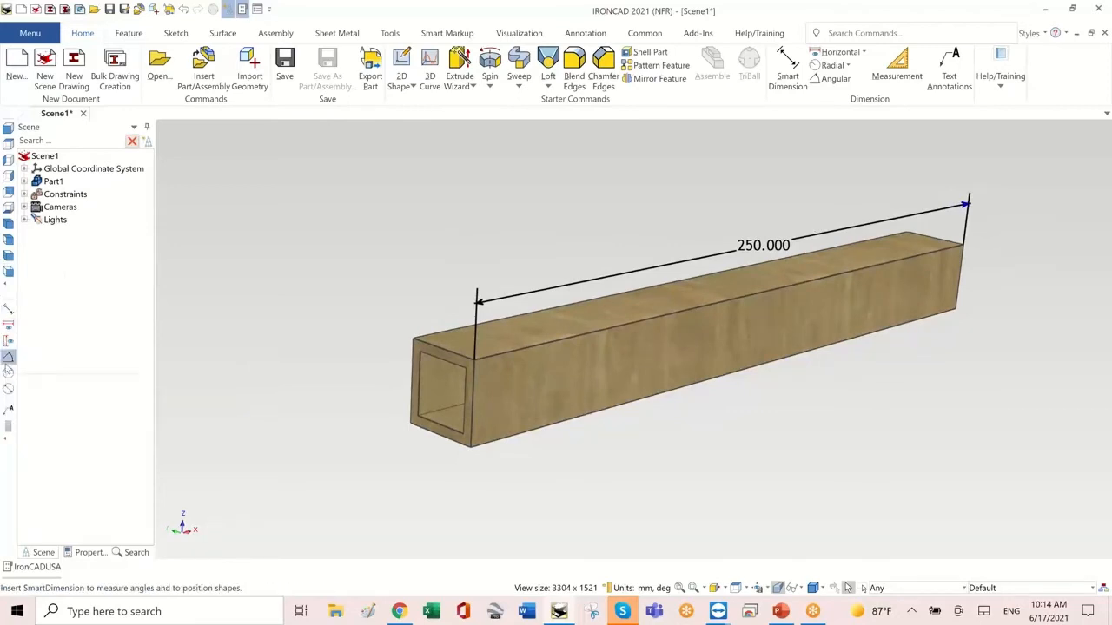
{"action": "left_click", "coordinate": [420, 391]}
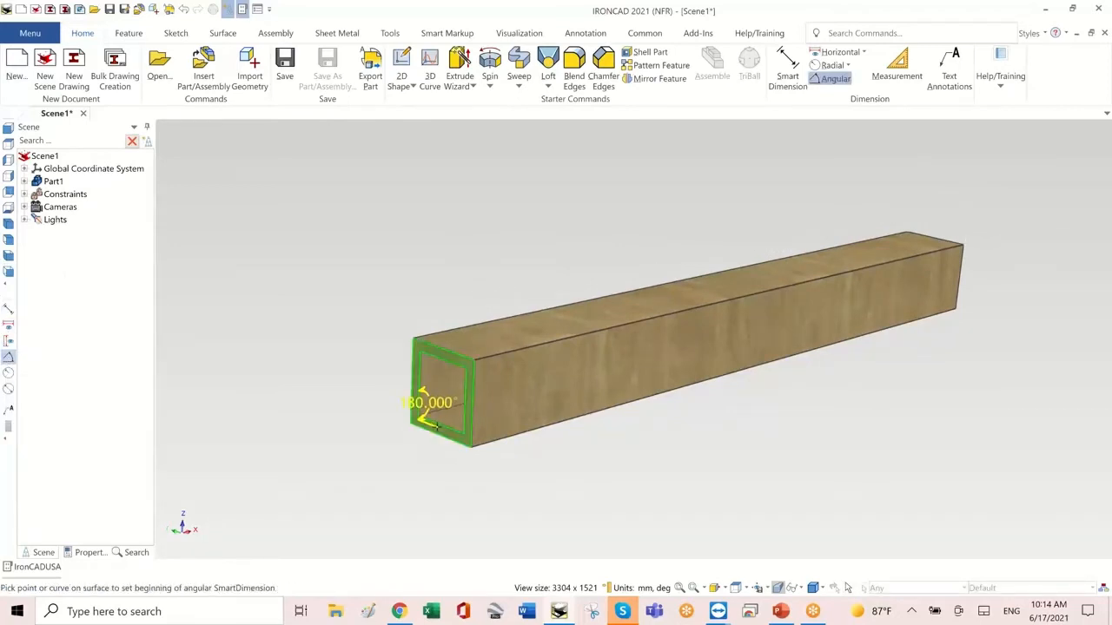
{"action": "left_click", "coordinate": [438, 421]}
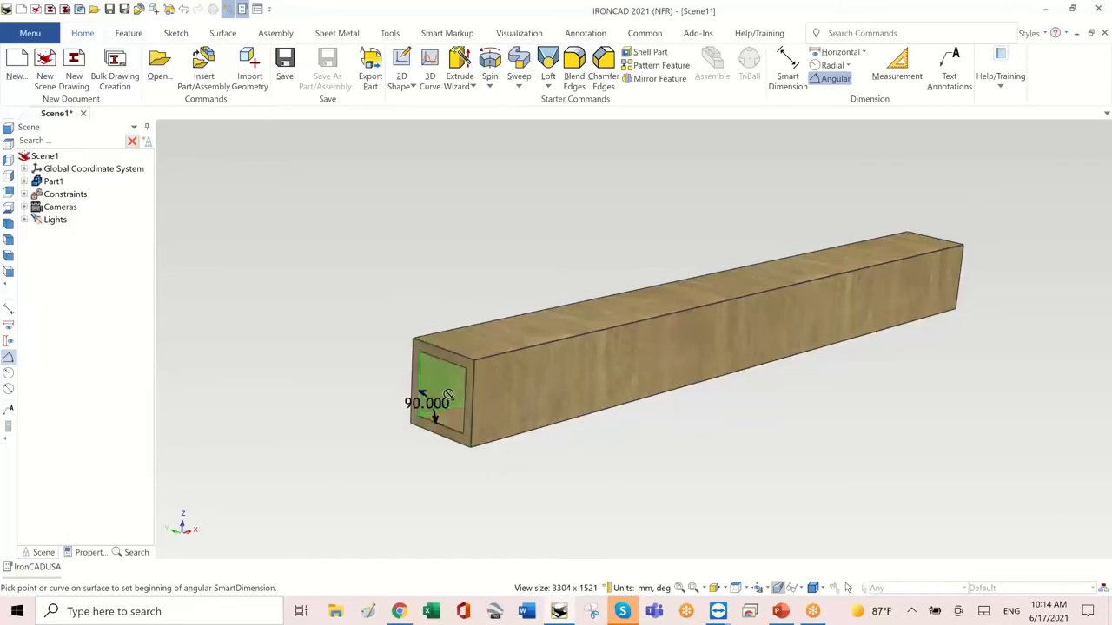
{"action": "middle_click_drag", "start_coordinate": [290, 443], "coordinate": [652, 485]}
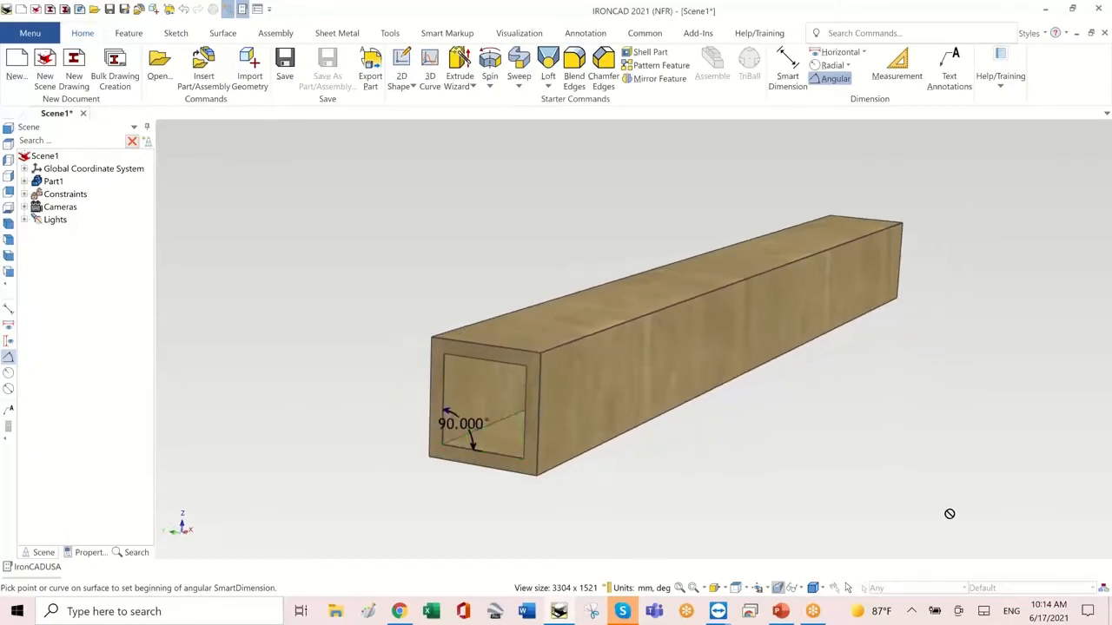
{"action": "middle_click_drag", "start_coordinate": [817, 494], "coordinate": [673, 357]}
{"action": "left_click", "coordinate": [671, 358]}
{"action": "middle_click_drag", "start_coordinate": [799, 519], "coordinate": [698, 444]}
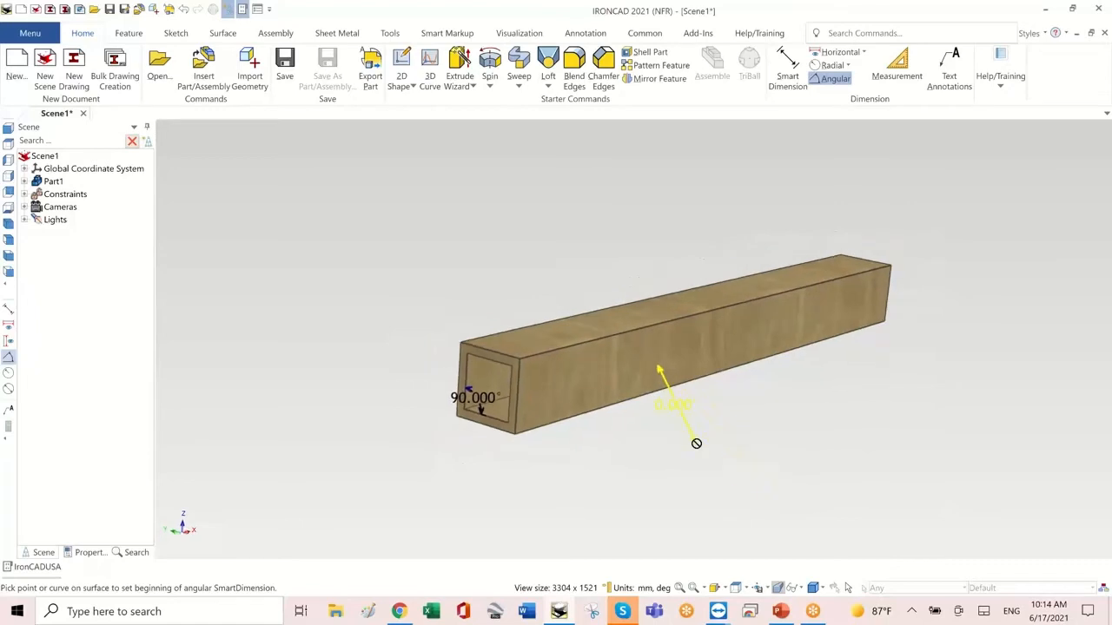
{"action": "key", "text": "Escape"}
Select the block as a part to examine its attached length, width and angle dimensions, and deselect it
{"action": "left_click", "coordinate": [652, 375]}
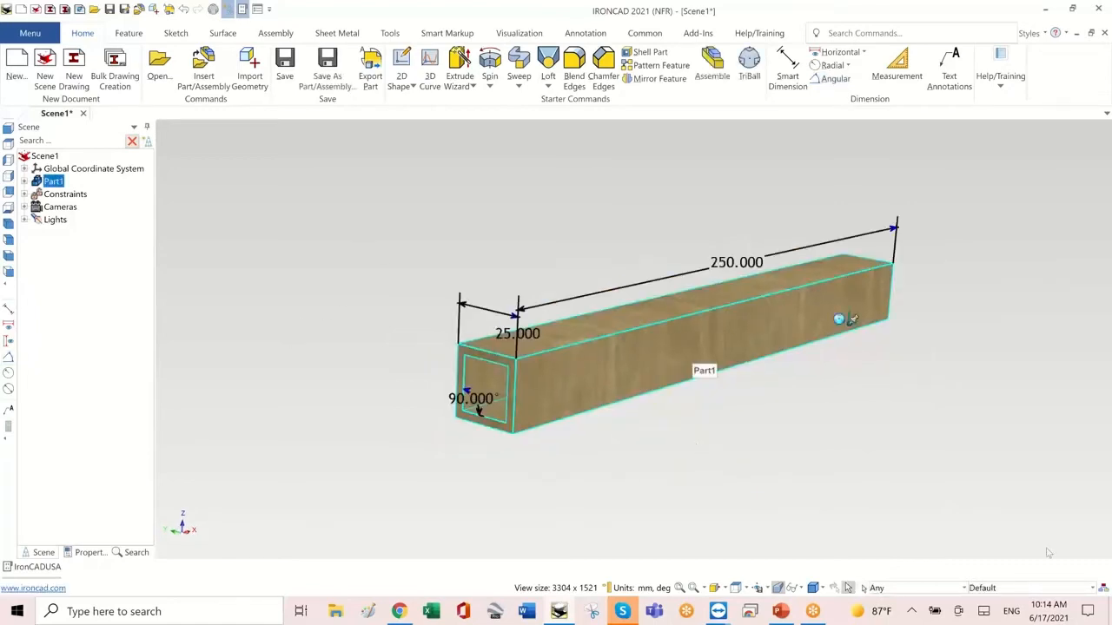
{"action": "middle_click_drag", "start_coordinate": [652, 374], "coordinate": [998, 433]}
{"action": "left_click", "coordinate": [997, 433]}
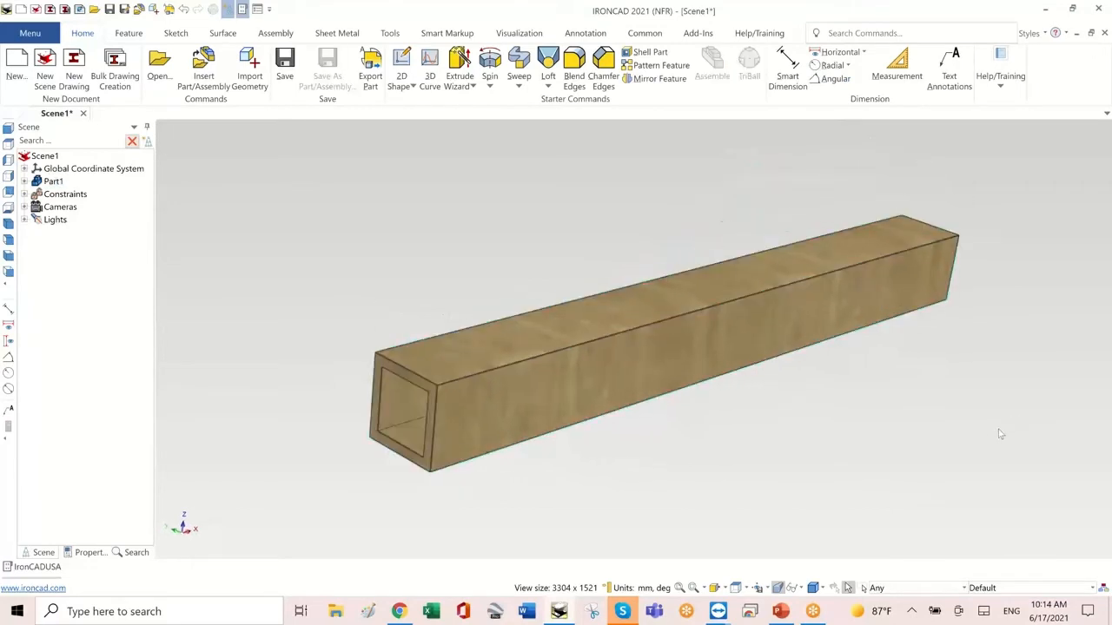
Widen the block to about 88 mm with its IntelliShape side handle, and select the part to review its updated dimensions
{"action": "left_click", "coordinate": [658, 385]}
{"action": "left_click", "coordinate": [658, 388]}
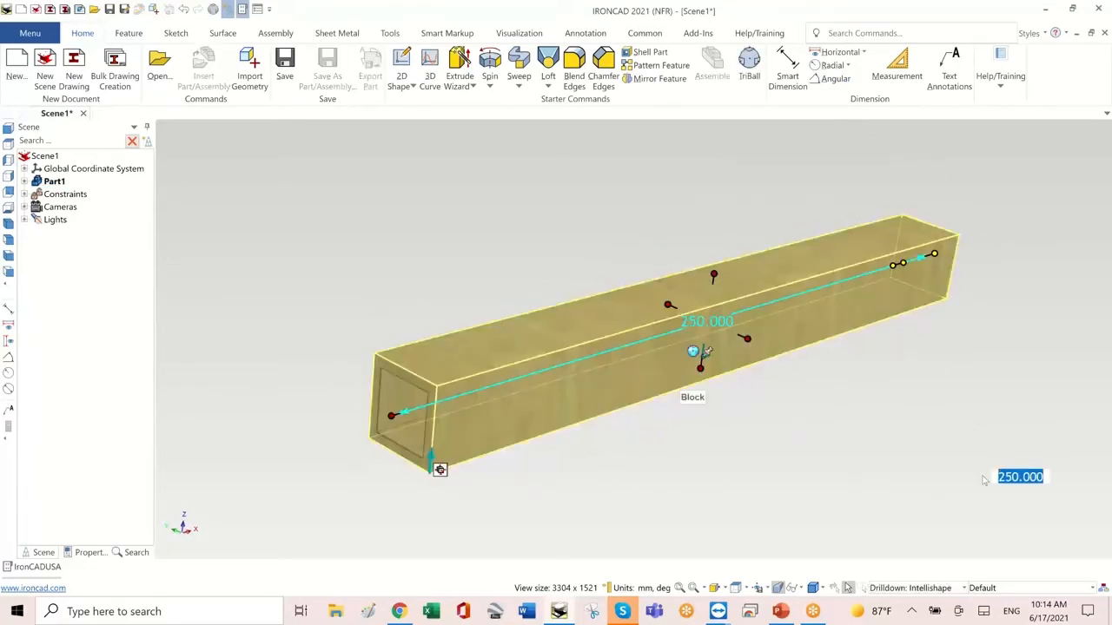
{"action": "middle_click_drag", "start_coordinate": [982, 481], "coordinate": [971, 516]}
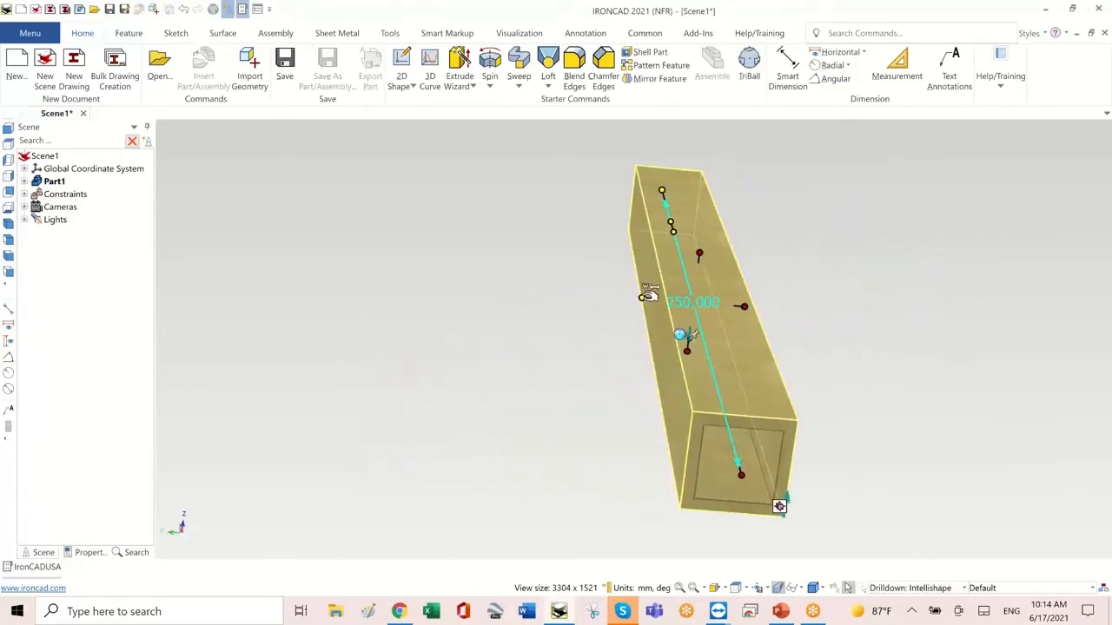
{"action": "left_click_drag", "start_coordinate": [646, 299], "coordinate": [433, 301]}
{"action": "middle_click_drag", "start_coordinate": [962, 359], "coordinate": [873, 350]}
{"action": "left_click", "coordinate": [869, 349]}
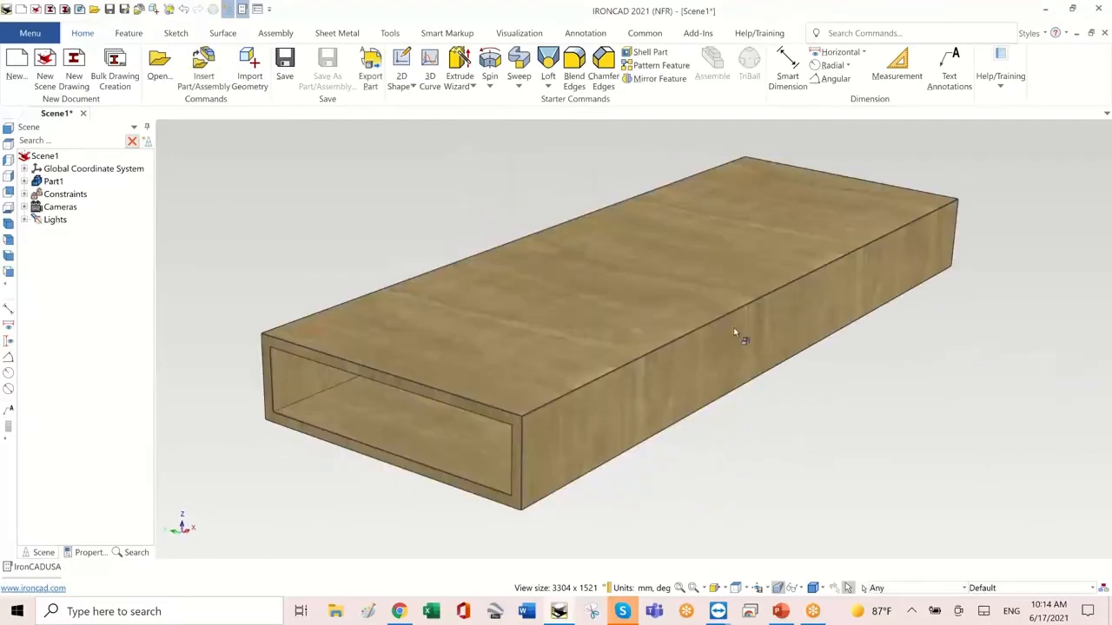
{"action": "left_click", "coordinate": [740, 332]}
{"action": "middle_click_drag", "start_coordinate": [1010, 486], "coordinate": [938, 492]}
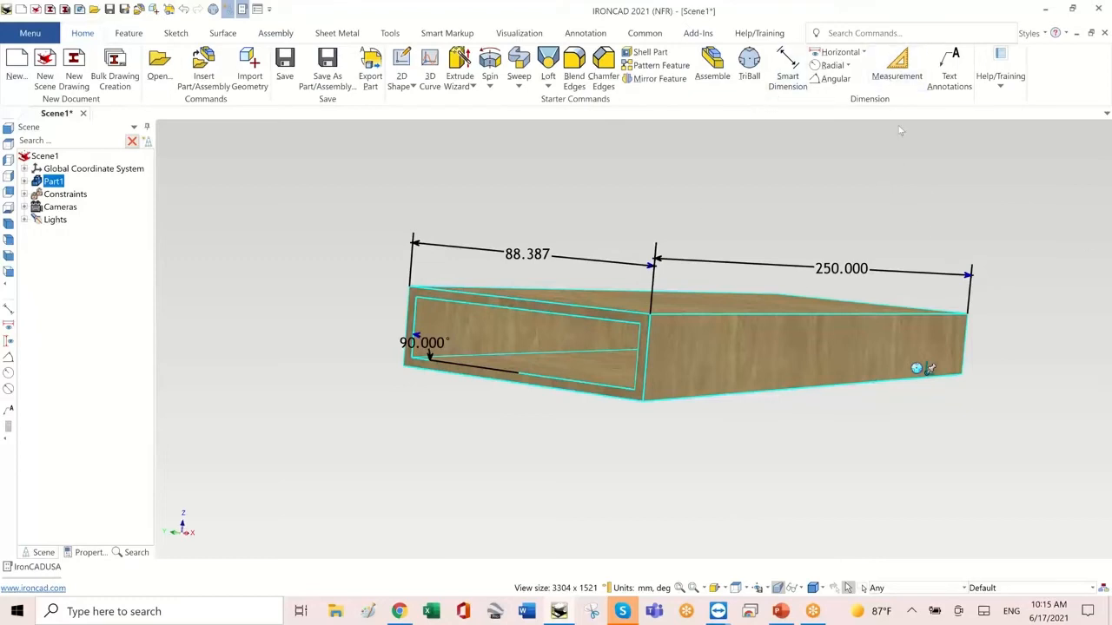
{"action": "left_click", "coordinate": [282, 36]}
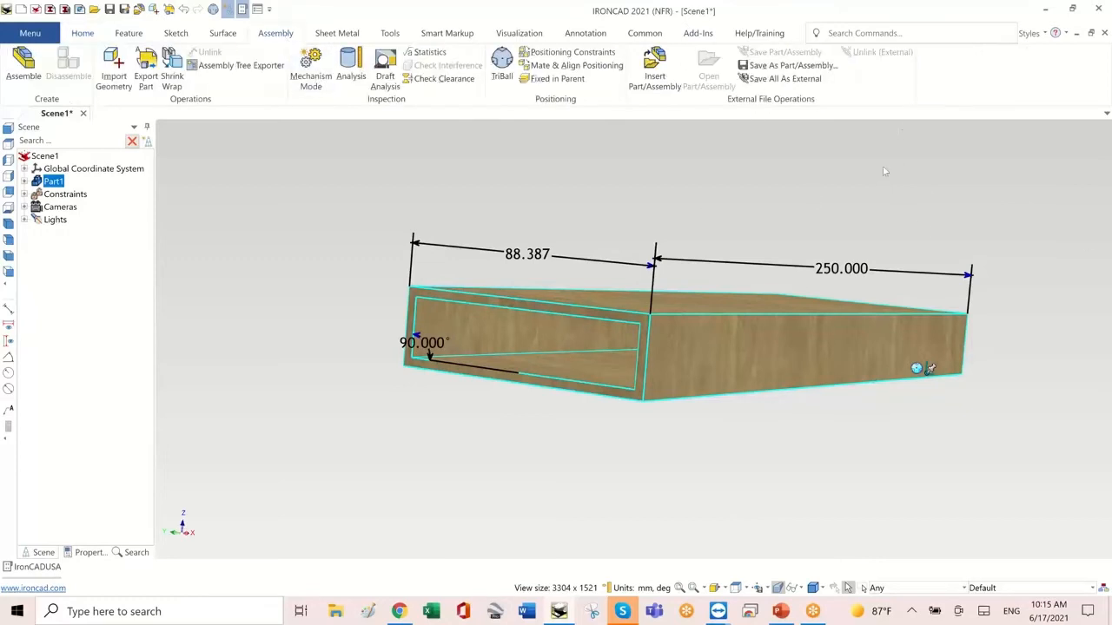
{"action": "mouse_move", "coordinate": [713, 222]}
{"action": "middle_mouse_down"}
{"action": "mouse_move", "coordinate": [696, 207]}
{"action": "mouse_move", "coordinate": [715, 205]}
{"action": "mouse_move", "coordinate": [717, 217]}
{"action": "middle_mouse_up"}
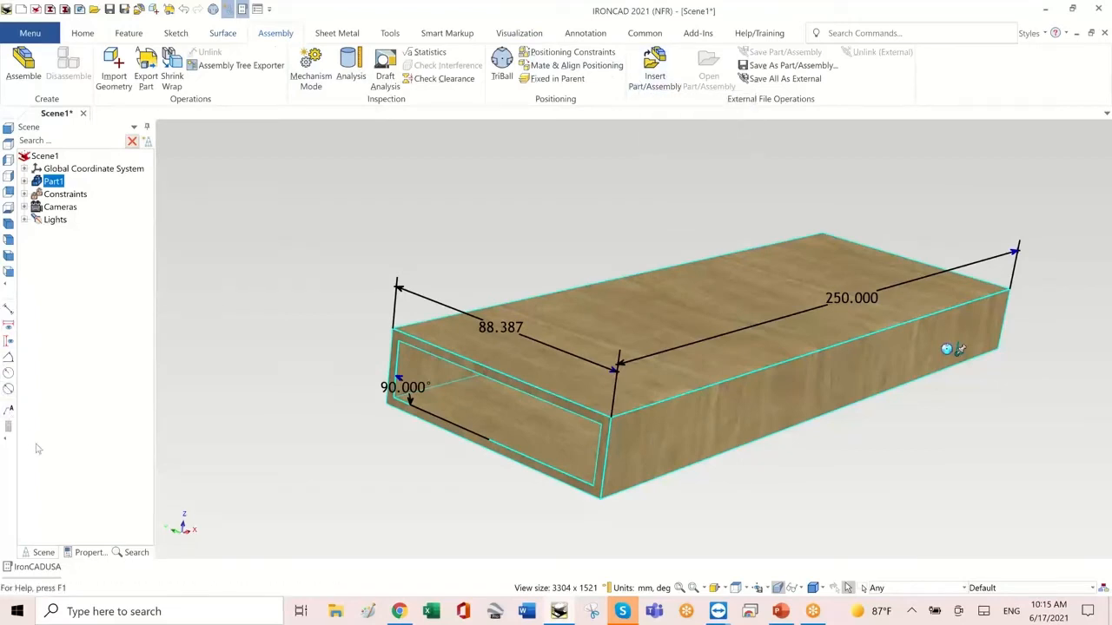
{"action": "left_click", "coordinate": [241, 364]}
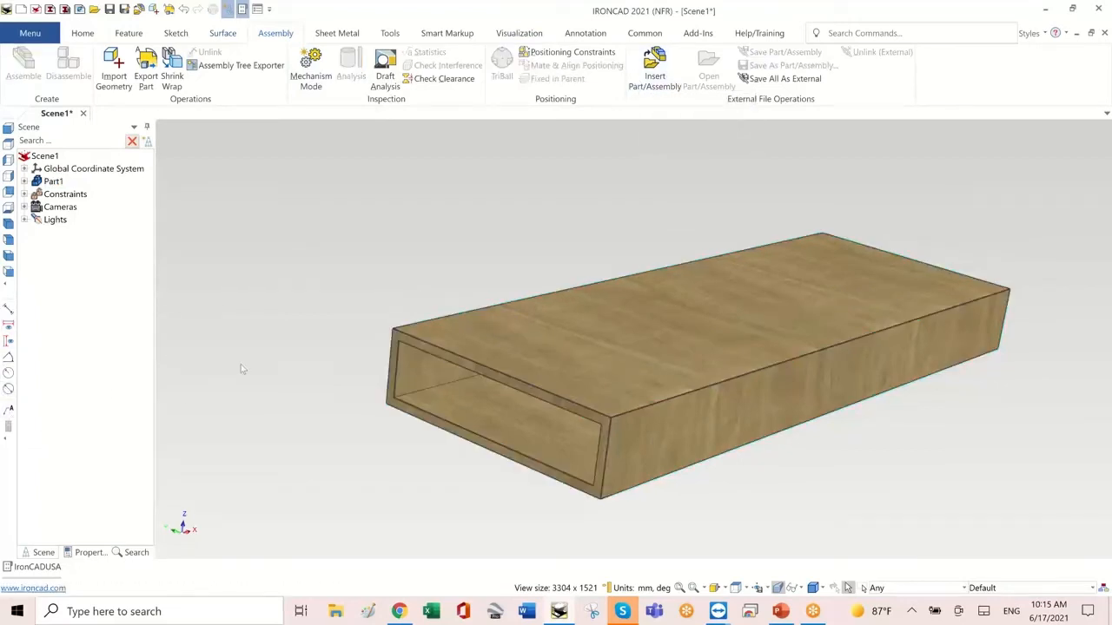
{"action": "middle_click_drag", "start_coordinate": [263, 339], "coordinate": [346, 244]}
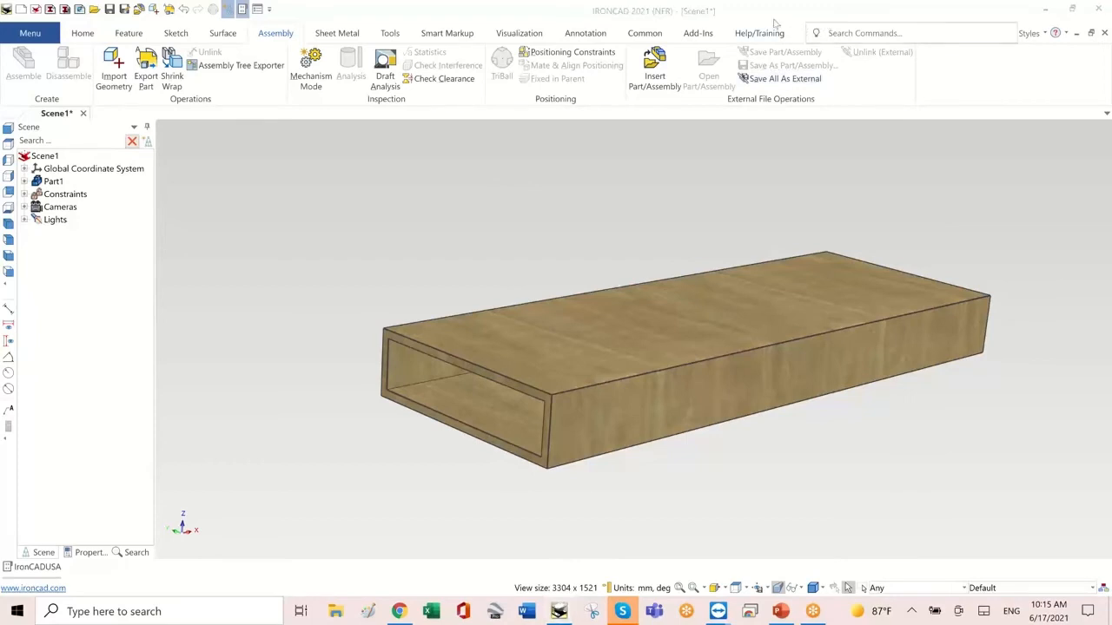
Close IRONCAD without saving Scene1, and relaunch it with a new 3D scene
{"action": "left_click", "coordinate": [1100, 9]}
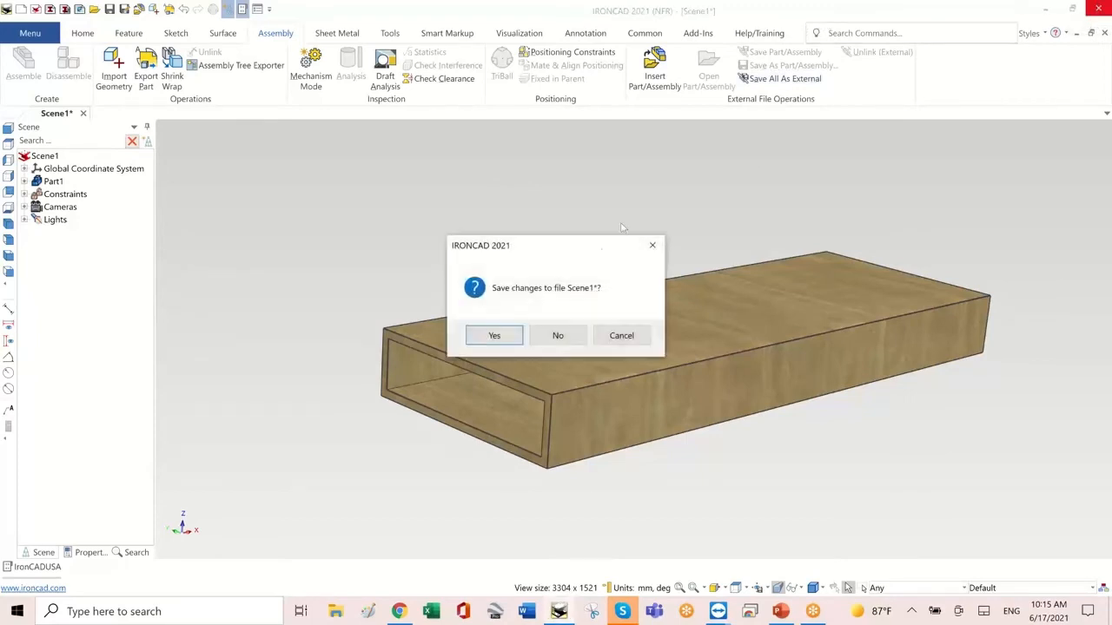
{"action": "left_click", "coordinate": [559, 339]}
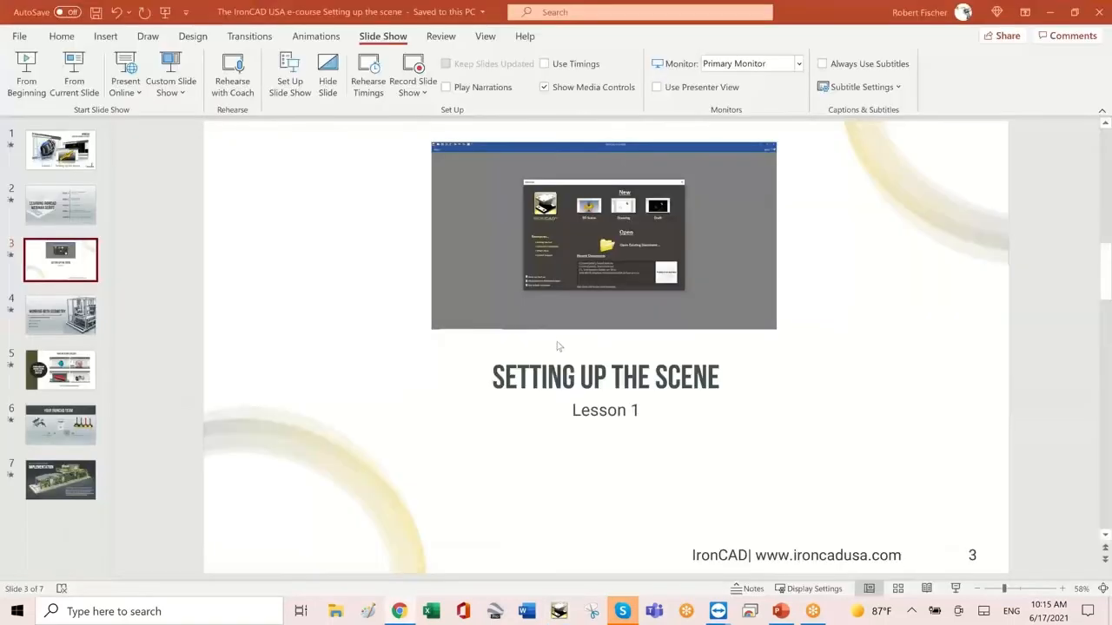
{"action": "left_click", "coordinate": [559, 612]}
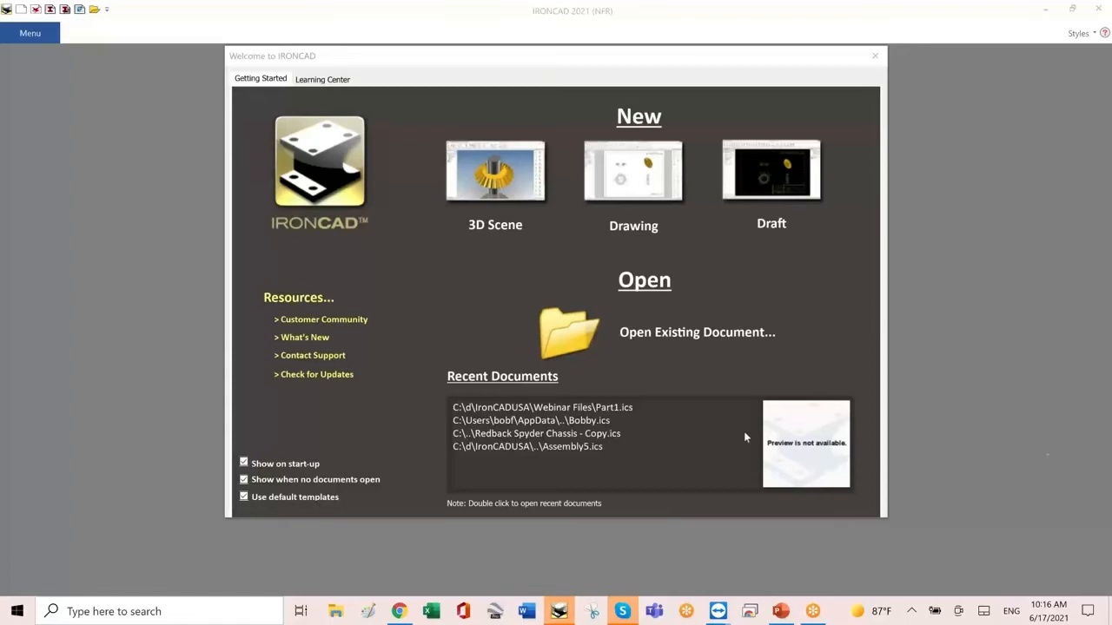
{"action": "left_click", "coordinate": [484, 215]}
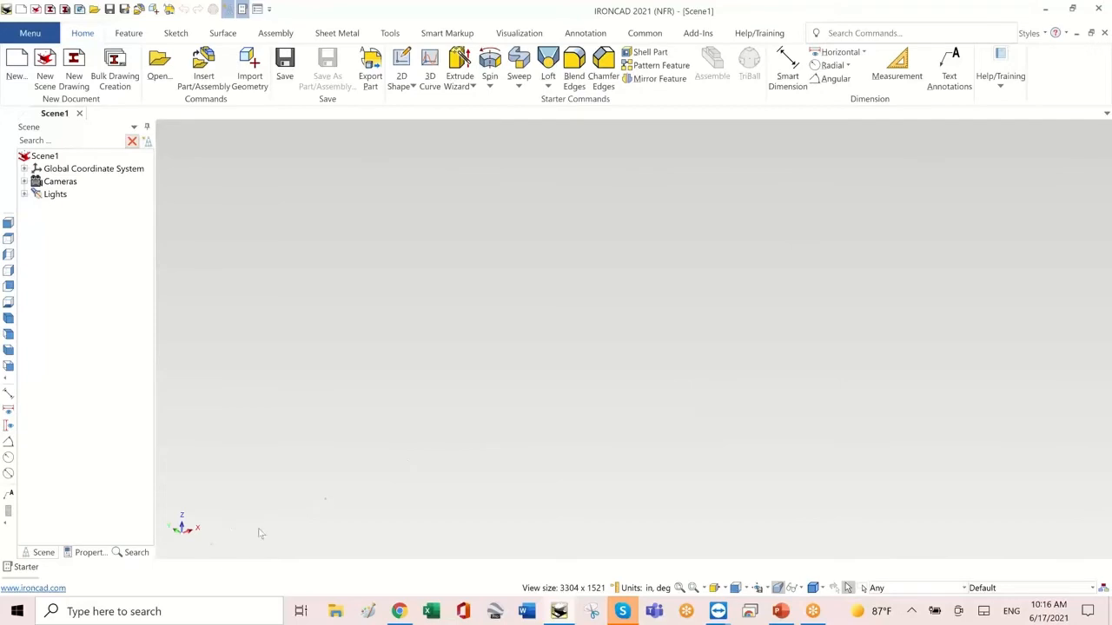
Pin the catalog browser open and dock it along the scene's right side, narrowed to two columns of items
{"action": "left_click", "coordinate": [26, 571]}
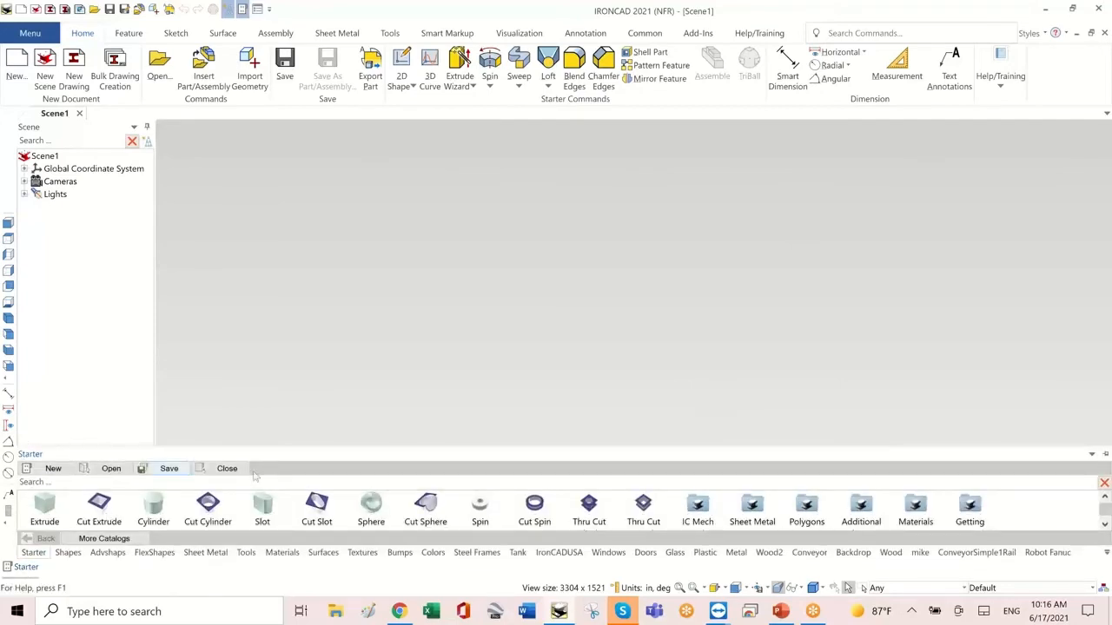
{"action": "left_click_drag", "start_coordinate": [402, 391], "coordinate": [489, 183]}
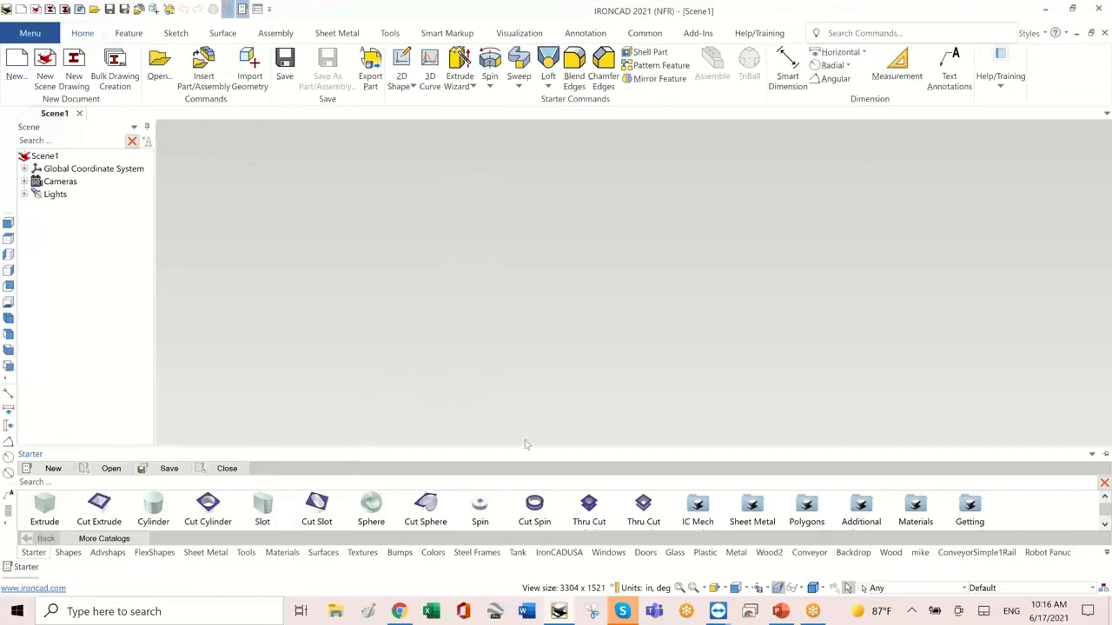
{"action": "mouse_move", "coordinate": [541, 463]}
{"action": "left_mouse_down"}
{"action": "mouse_move", "coordinate": [552, 441]}
{"action": "mouse_move", "coordinate": [545, 451]}
{"action": "left_mouse_up"}
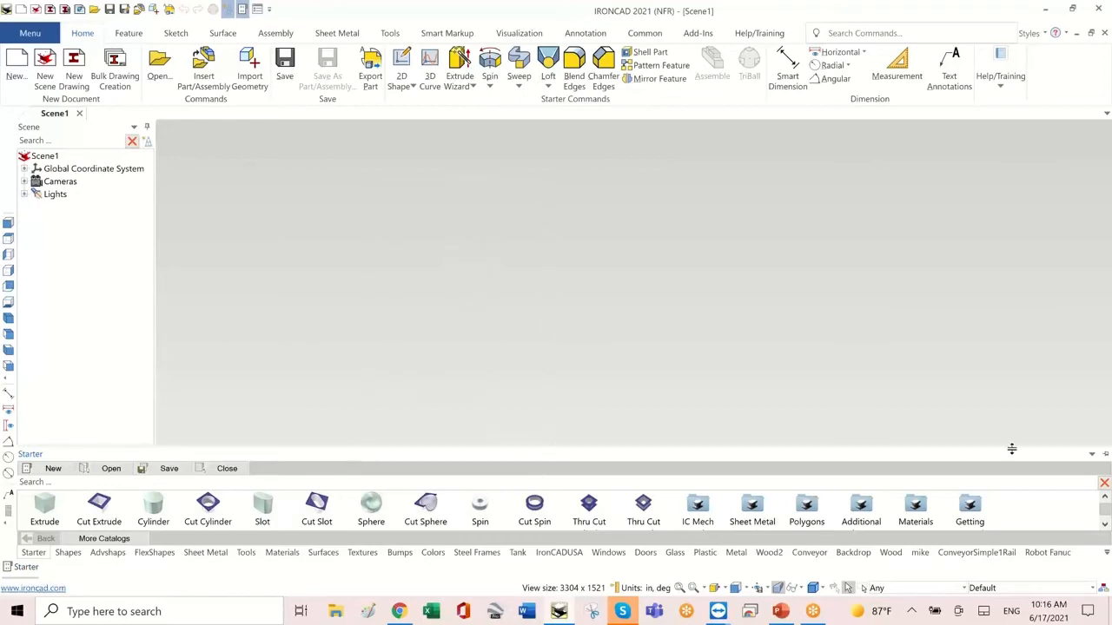
{"action": "left_click", "coordinate": [1105, 454]}
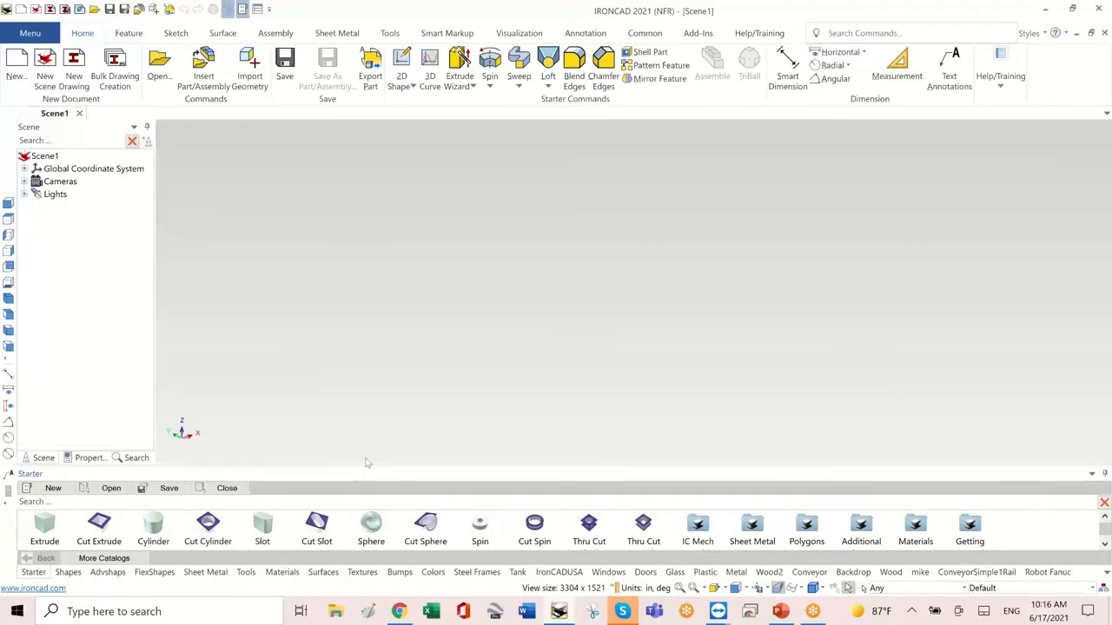
{"action": "left_click_drag", "start_coordinate": [368, 461], "coordinate": [574, 349]}
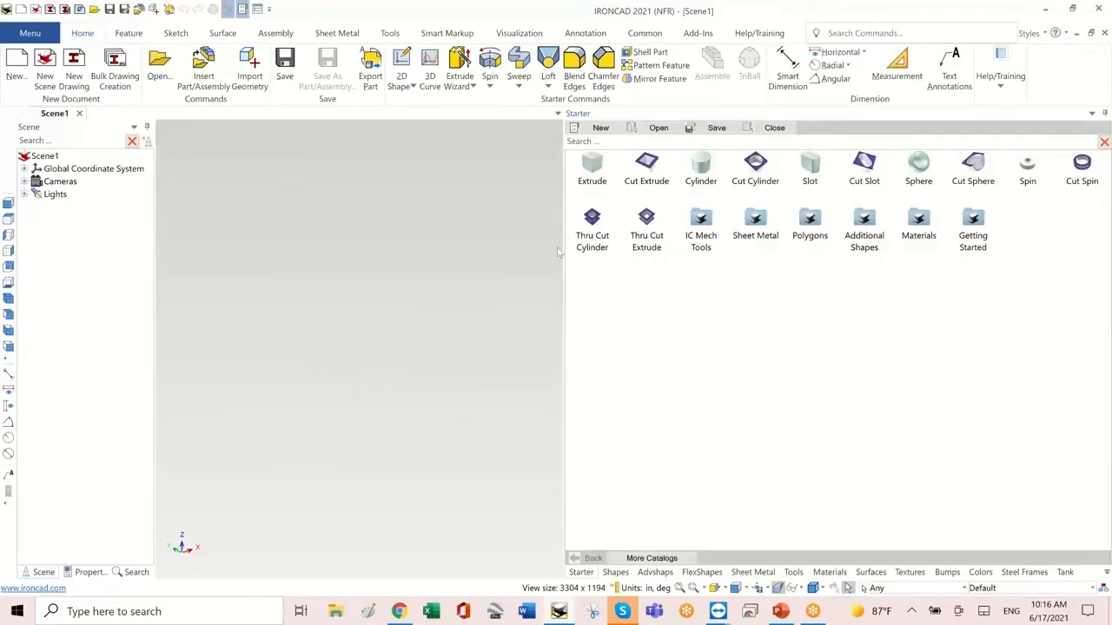
{"action": "left_click_drag", "start_coordinate": [566, 275], "coordinate": [974, 310]}
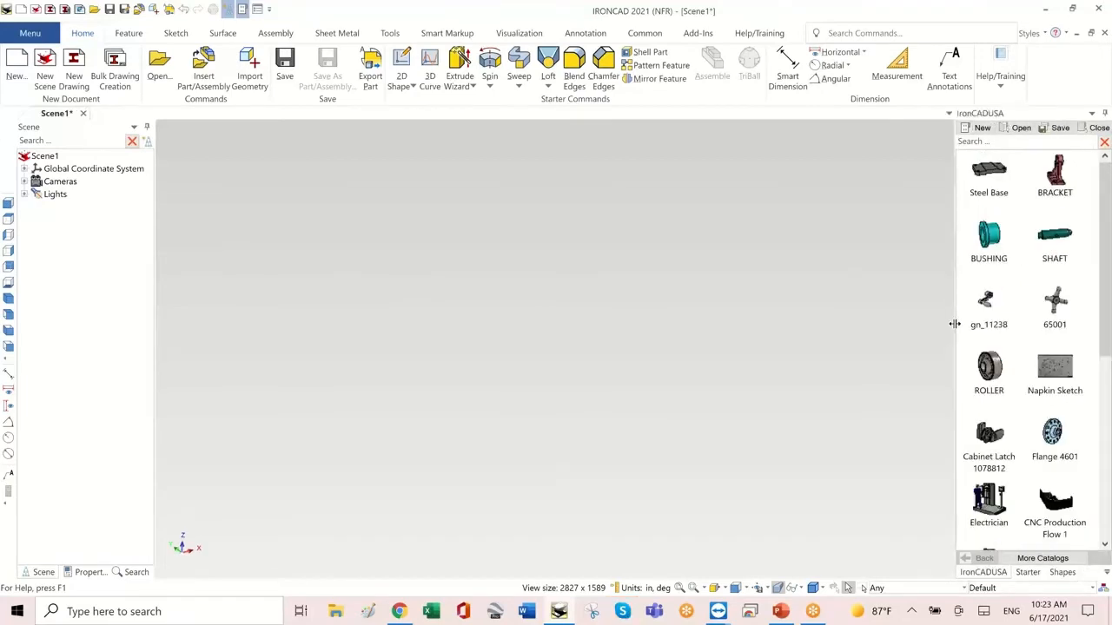
Place the Mezzanine from the IronCADUSA catalog in the middle of the empty scene and deselect it
{"action": "scroll", "coordinate": [1053, 368], "scroll_direction": "down", "scroll_amount": 2}
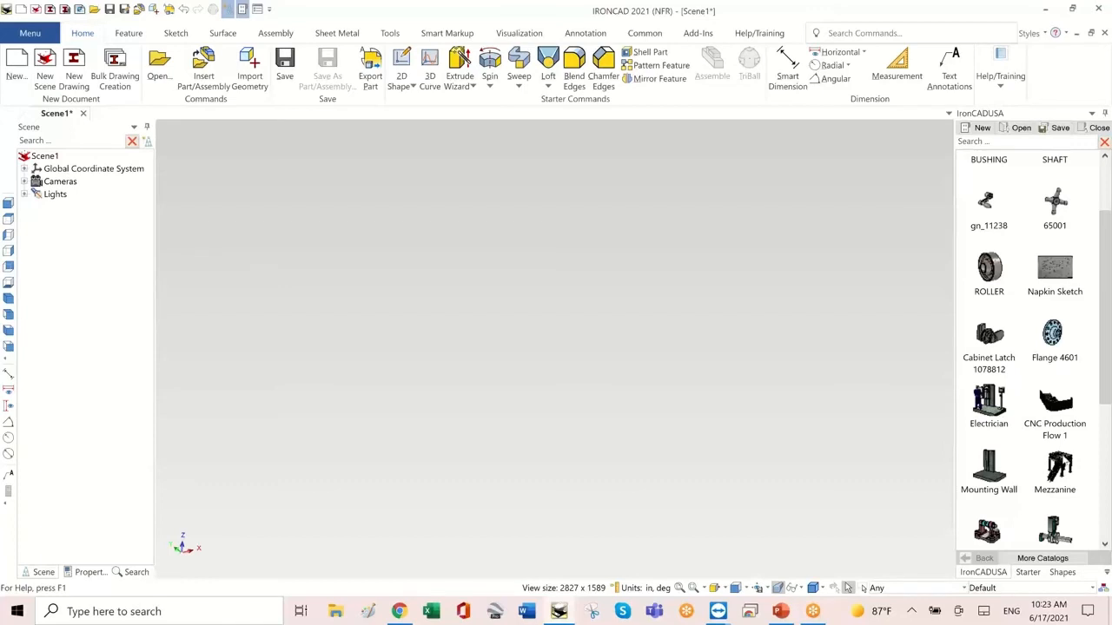
{"action": "left_click_drag", "start_coordinate": [1065, 462], "coordinate": [717, 417]}
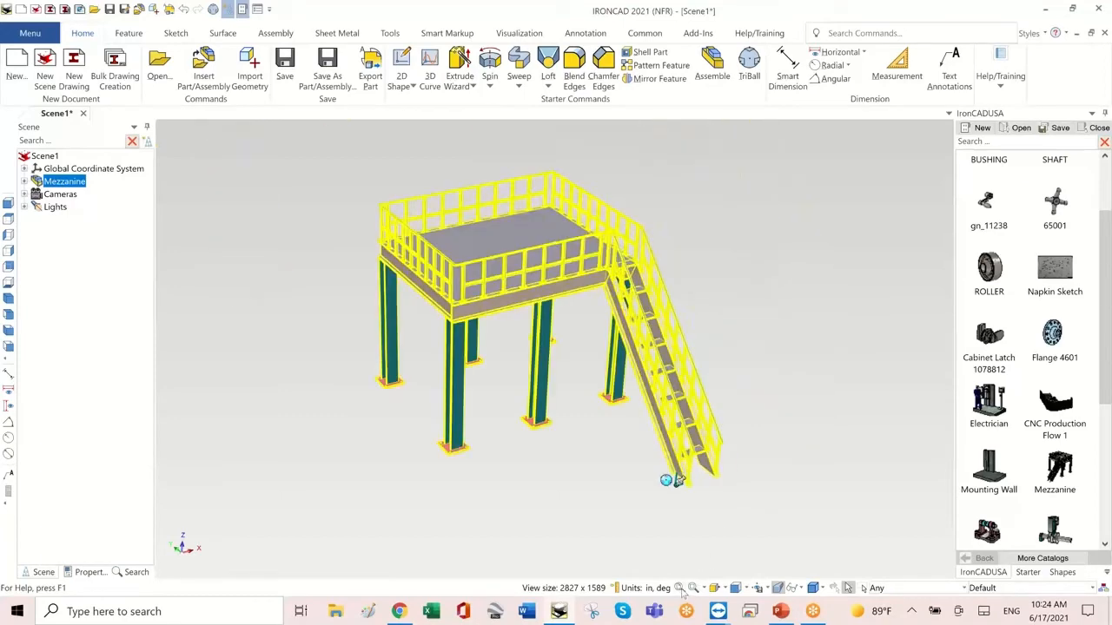
{"action": "left_click", "coordinate": [819, 287]}
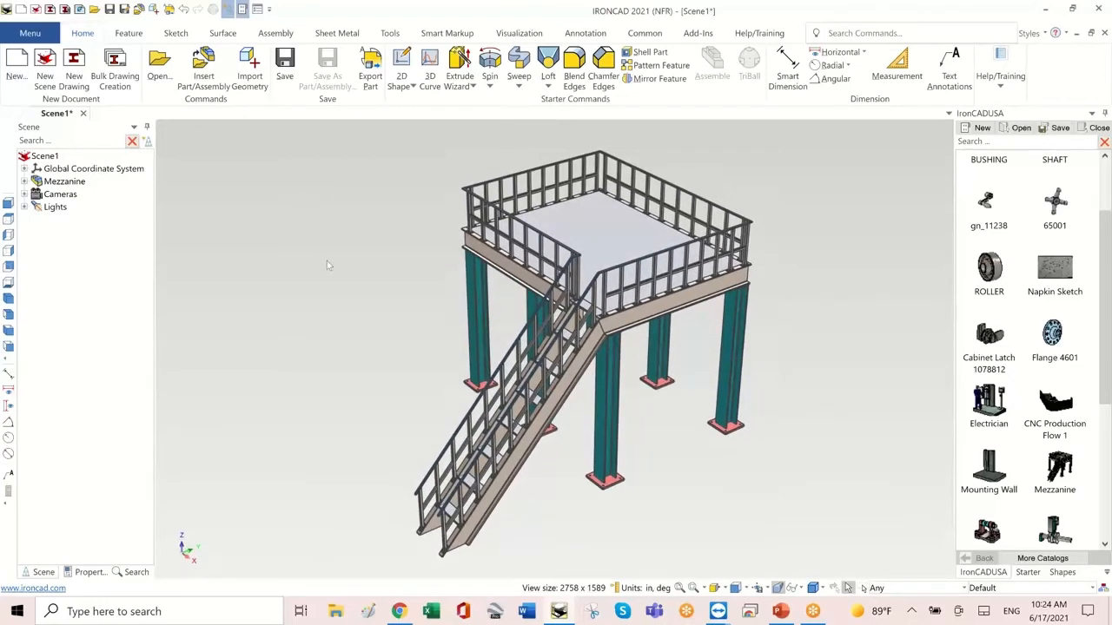
Set the scene background's top color to blue, keeping the Color setting with the Top -> Bottom pattern
{"action": "right_click", "coordinate": [310, 225]}
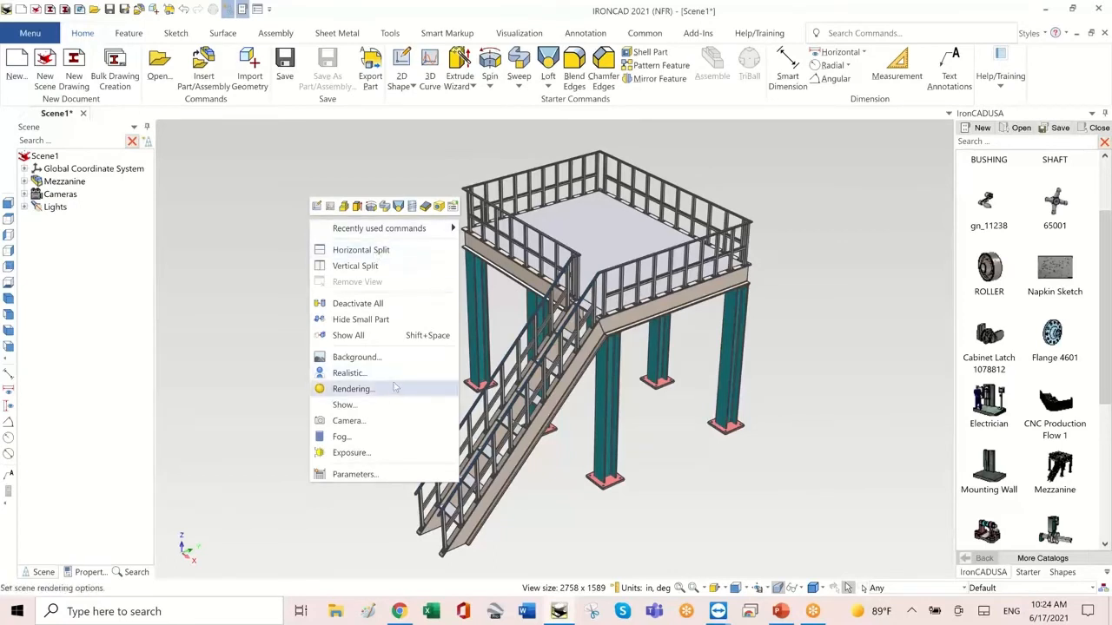
{"action": "left_click", "coordinate": [356, 358]}
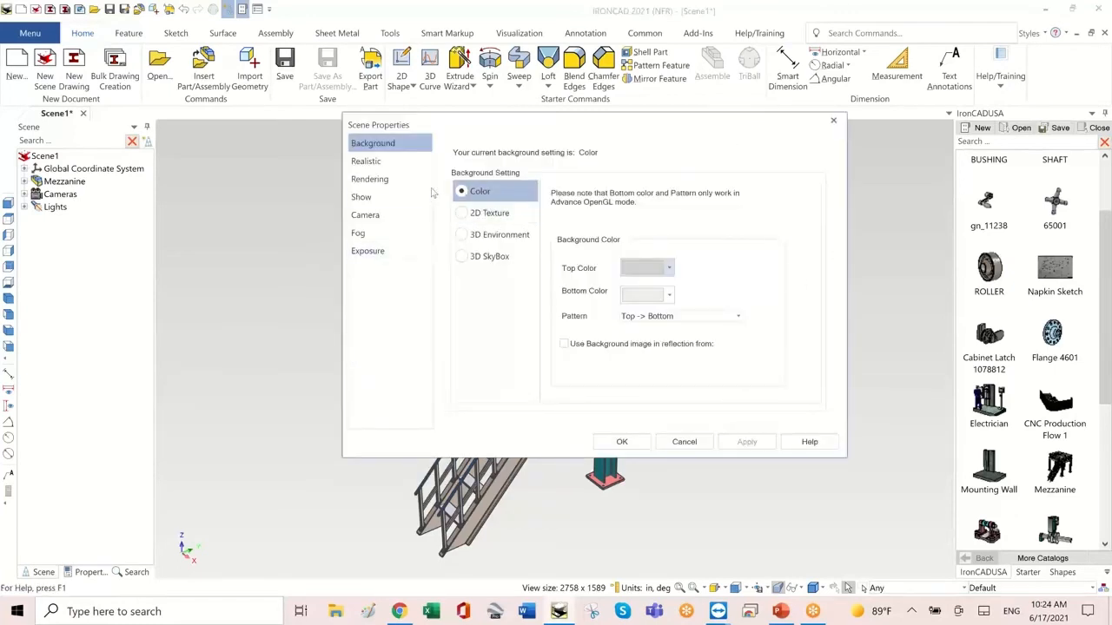
{"action": "left_click", "coordinate": [670, 270]}
{"action": "left_click", "coordinate": [637, 288]}
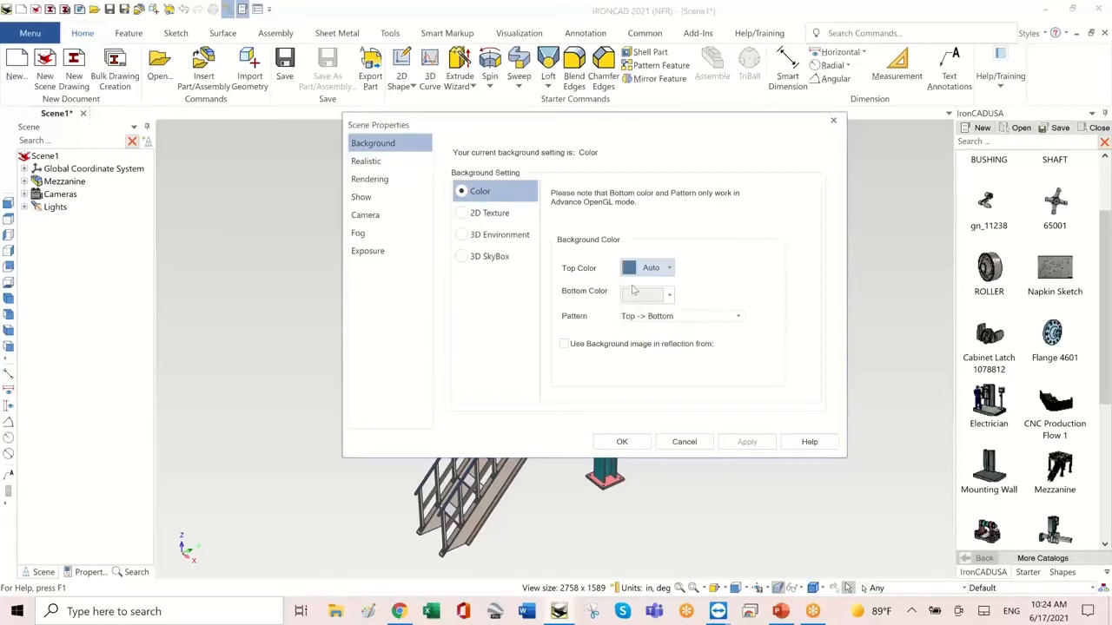
{"action": "left_click", "coordinate": [640, 443]}
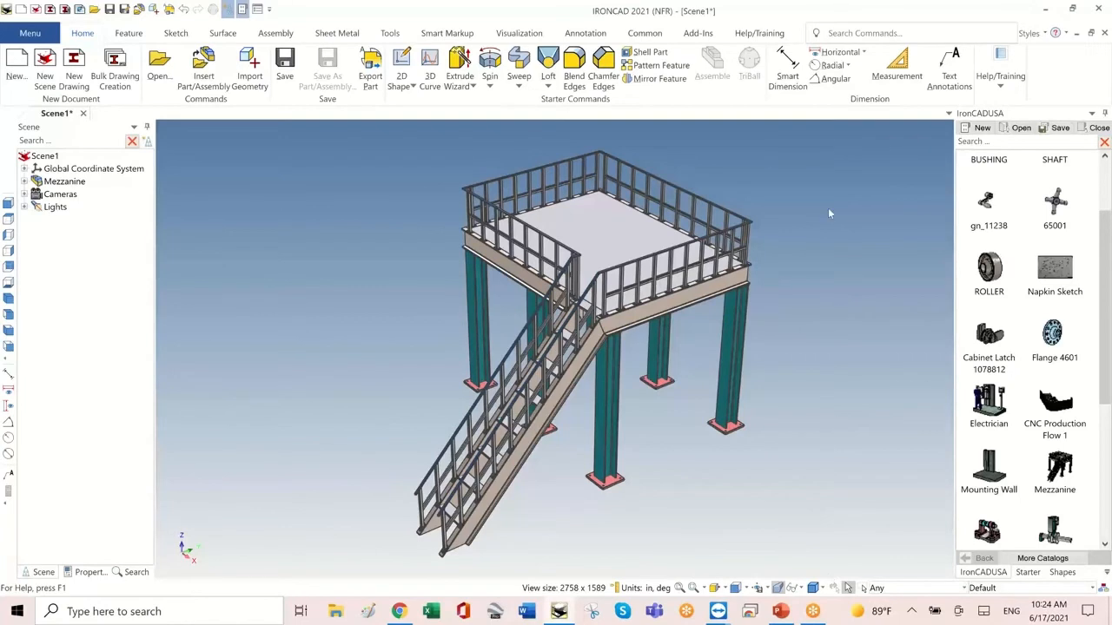
Change the scene background to a 2D Texture using BLUEGRID.JPG, and inspect the mezzanine against it
{"action": "right_click", "coordinate": [792, 193]}
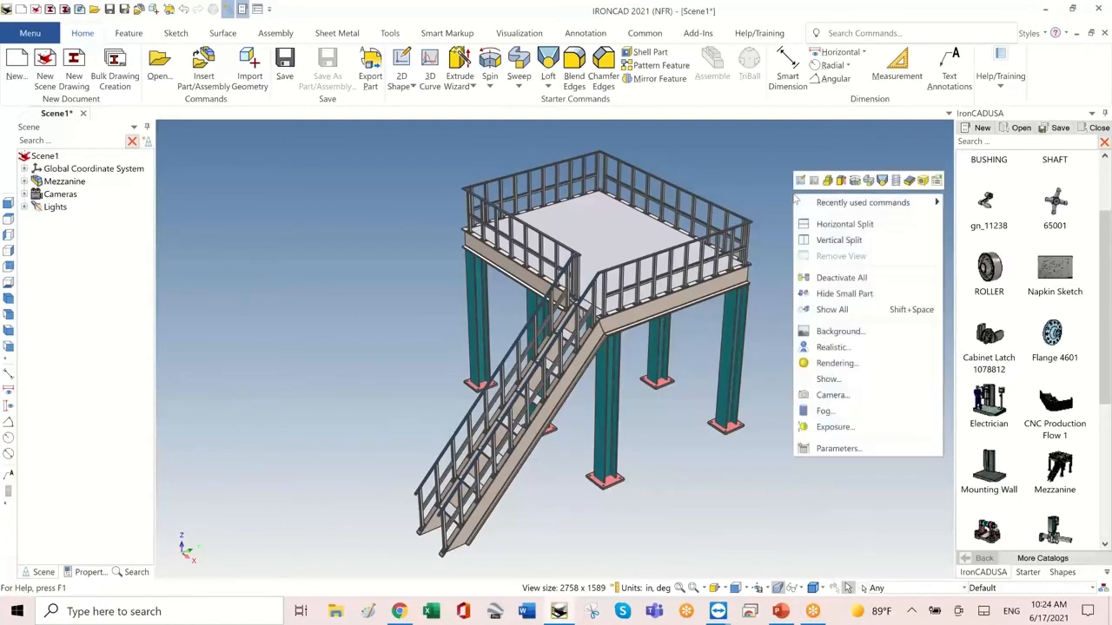
{"action": "left_click", "coordinate": [831, 333]}
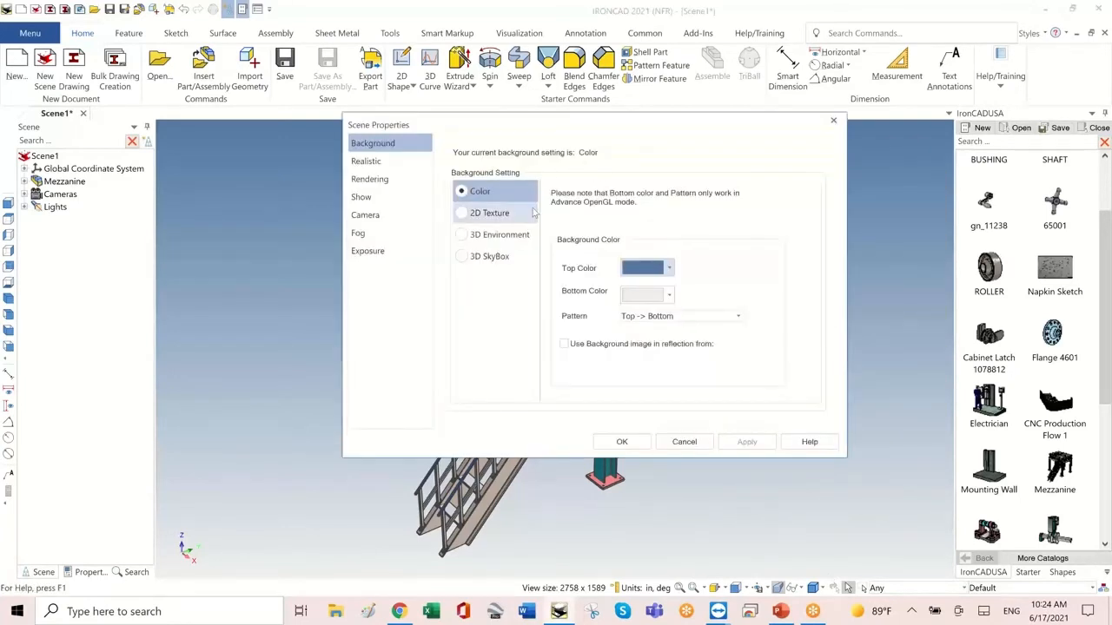
{"action": "left_click", "coordinate": [470, 214]}
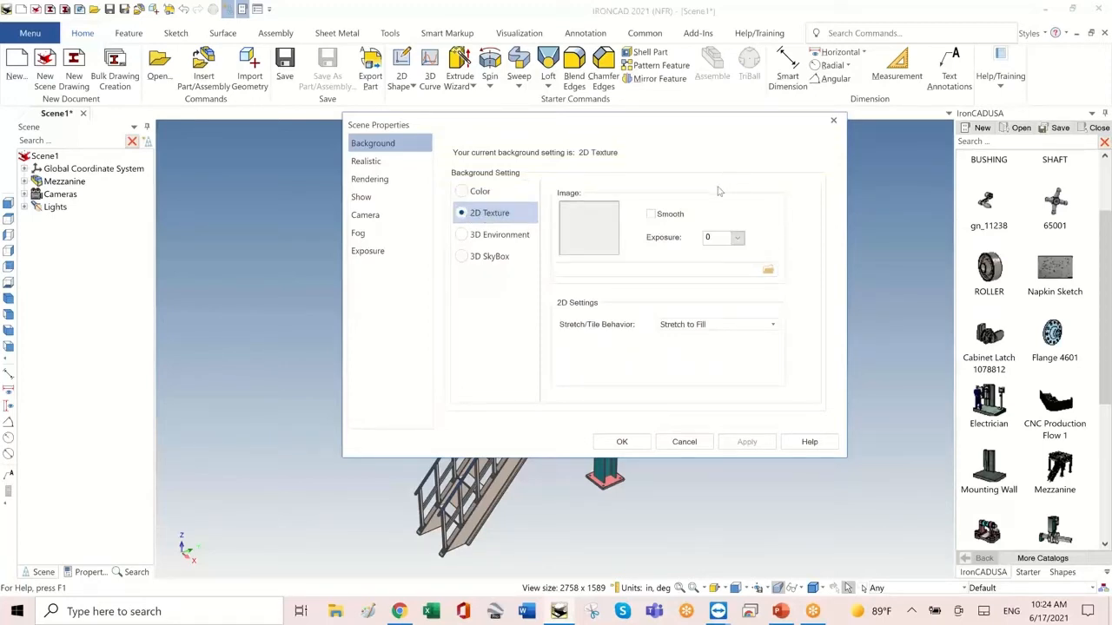
{"action": "left_click", "coordinate": [768, 273]}
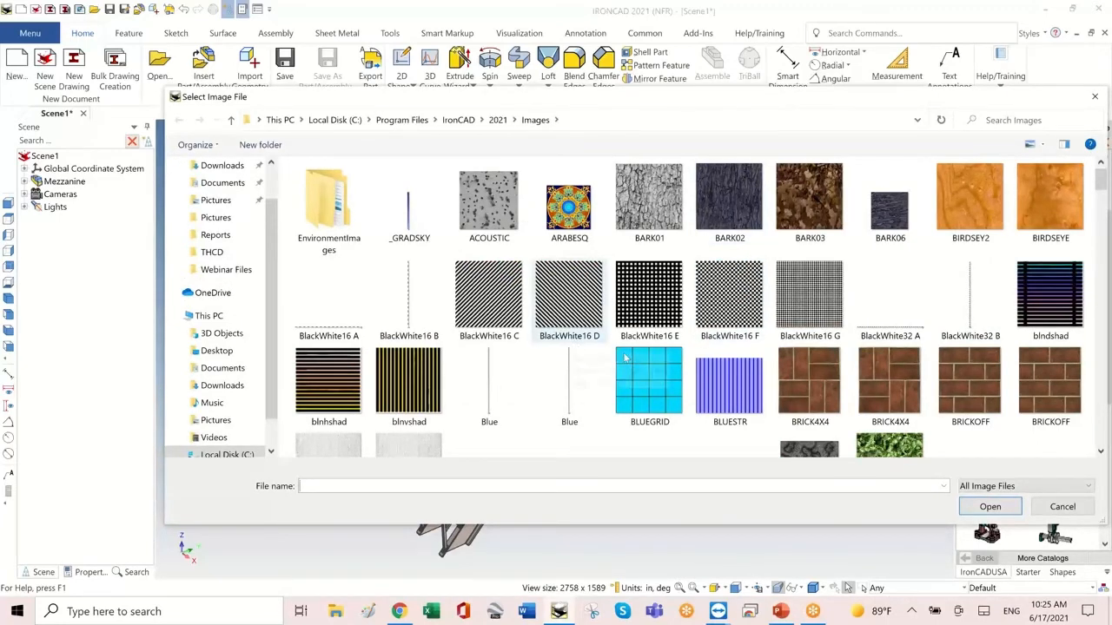
{"action": "double_click", "coordinate": [648, 372]}
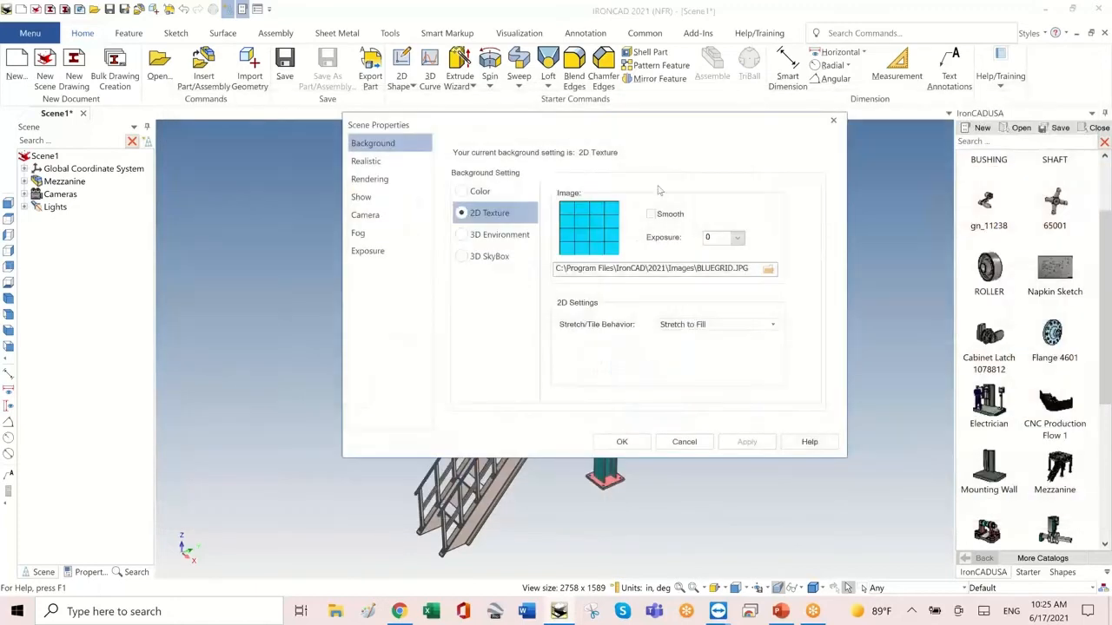
{"action": "left_click", "coordinate": [622, 441]}
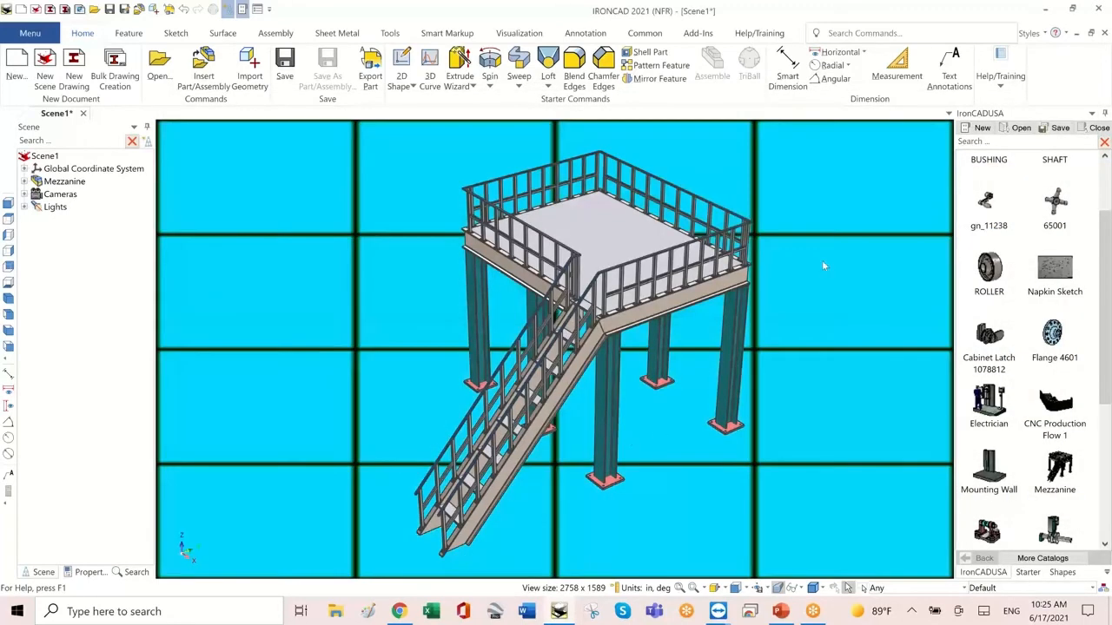
{"action": "scroll", "coordinate": [819, 262], "scroll_direction": "down", "scroll_amount": 3}
{"action": "middle_click_drag", "start_coordinate": [819, 259], "coordinate": [752, 210]}
{"action": "scroll", "coordinate": [753, 211], "scroll_direction": "up", "scroll_amount": 2}
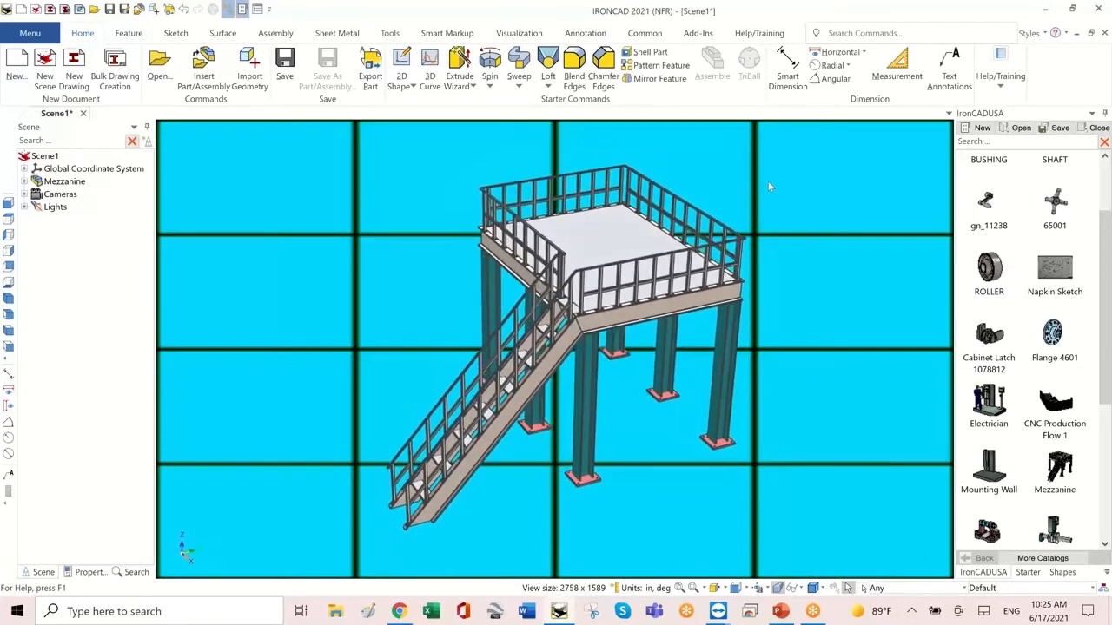
Change the scene background to a 3D Environment using an HDR image from the StudioEnvironments folder, and inspect it around the mezzanine
{"action": "right_click", "coordinate": [768, 181]}
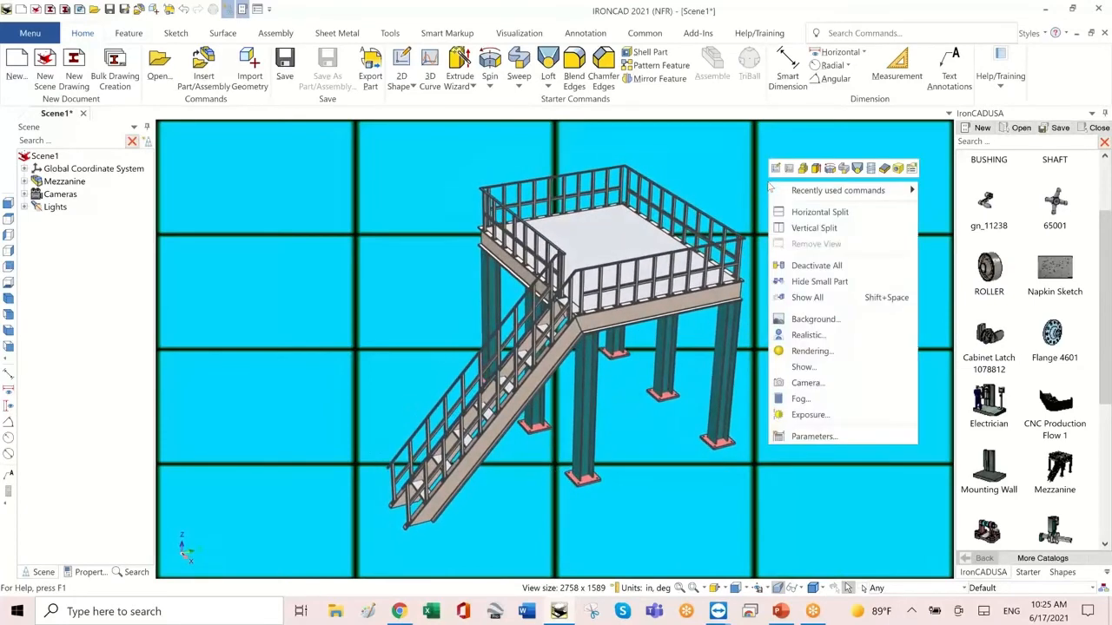
{"action": "left_click", "coordinate": [812, 319]}
{"action": "left_click", "coordinate": [472, 192]}
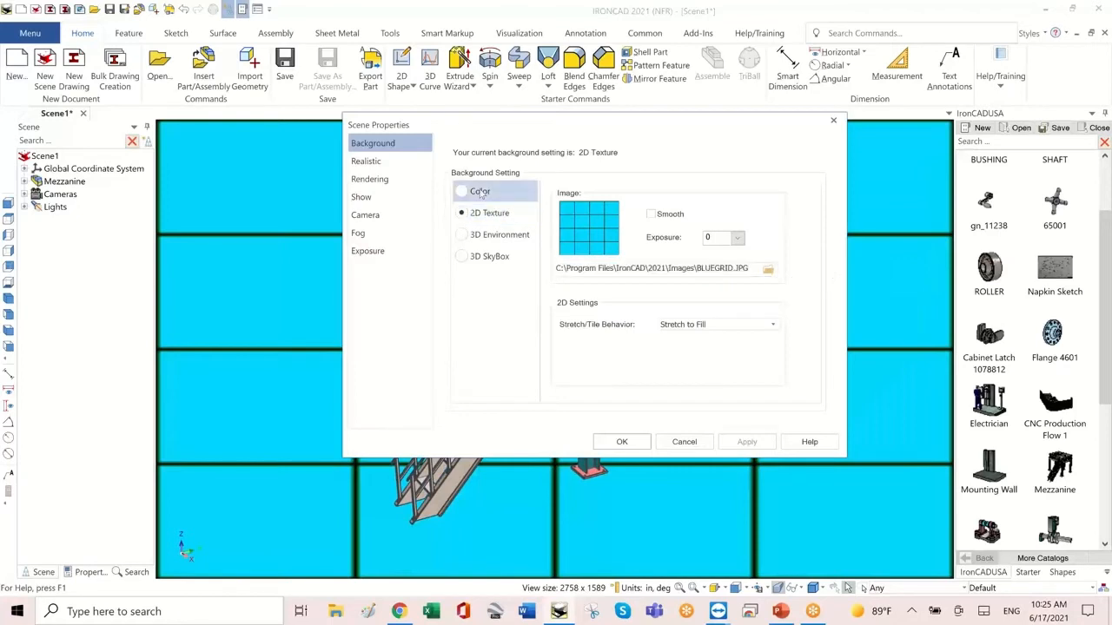
{"action": "left_click", "coordinate": [473, 236]}
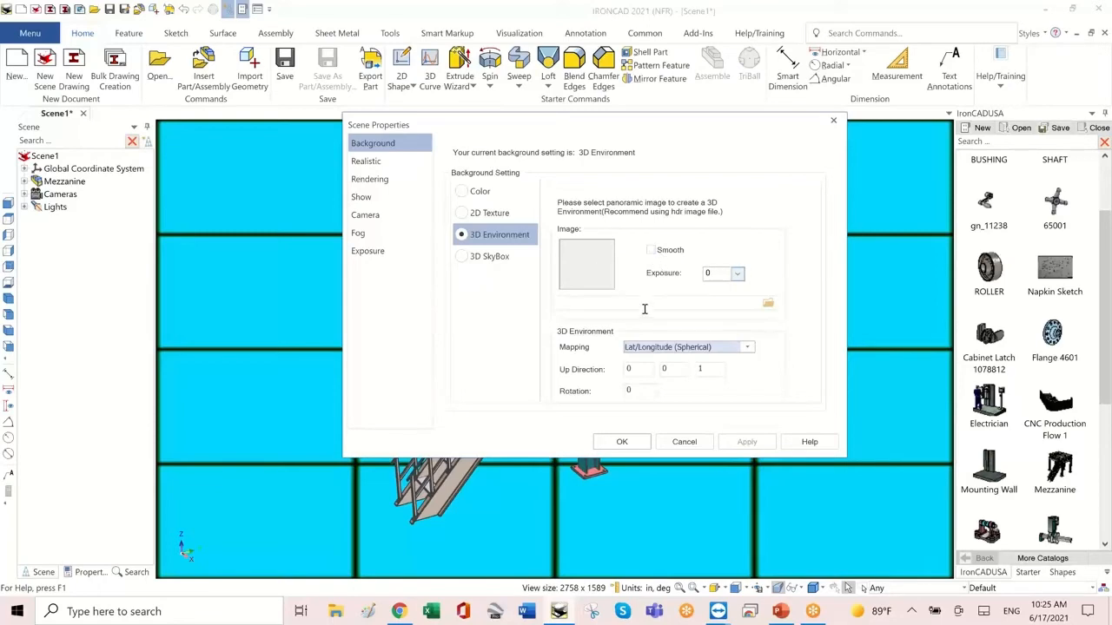
{"action": "left_click", "coordinate": [768, 303]}
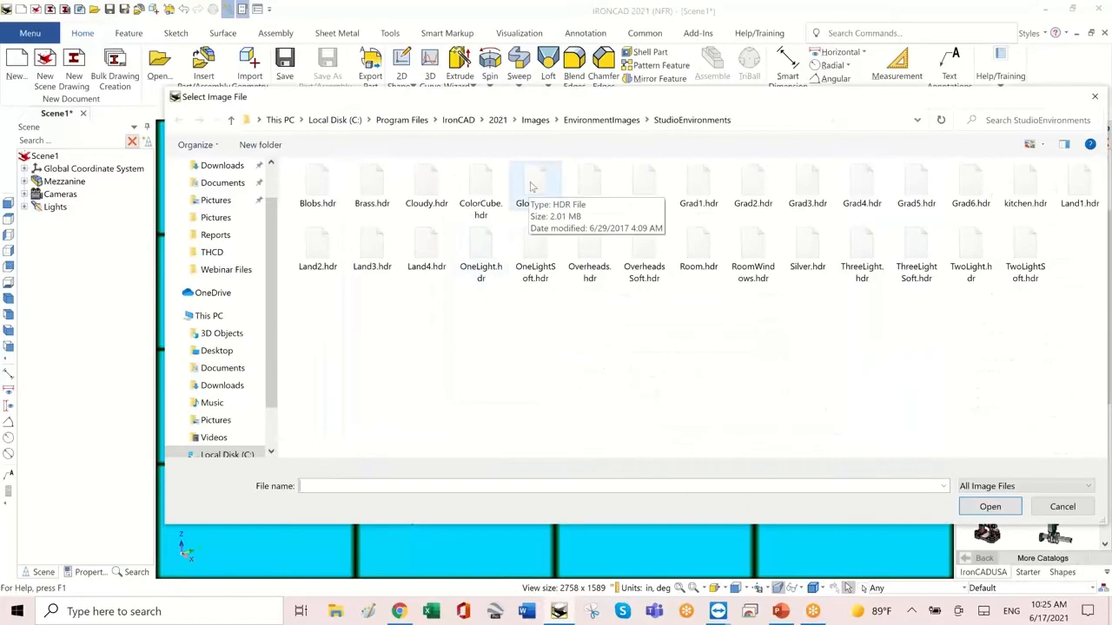
{"action": "double_click", "coordinate": [532, 183]}
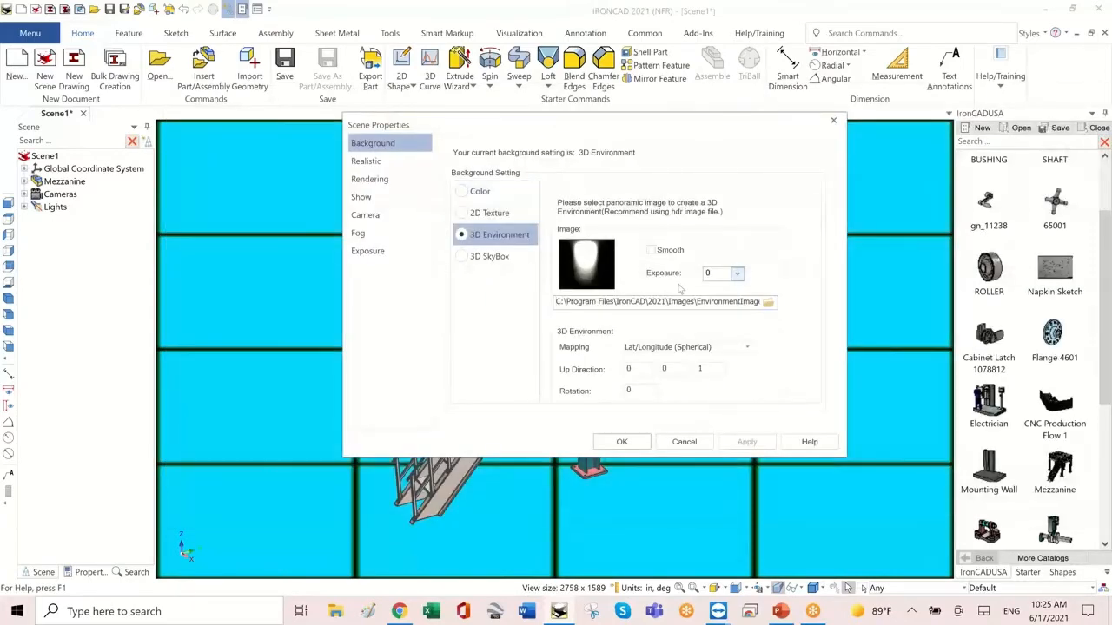
{"action": "left_click", "coordinate": [632, 442]}
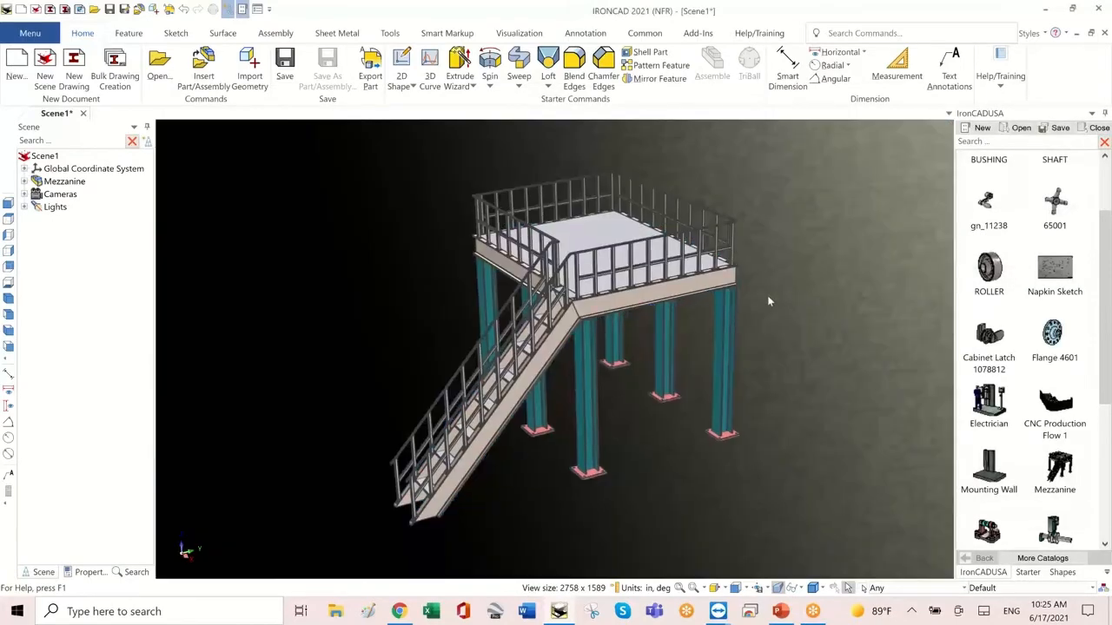
{"action": "middle_click_drag", "start_coordinate": [686, 326], "coordinate": [732, 298]}
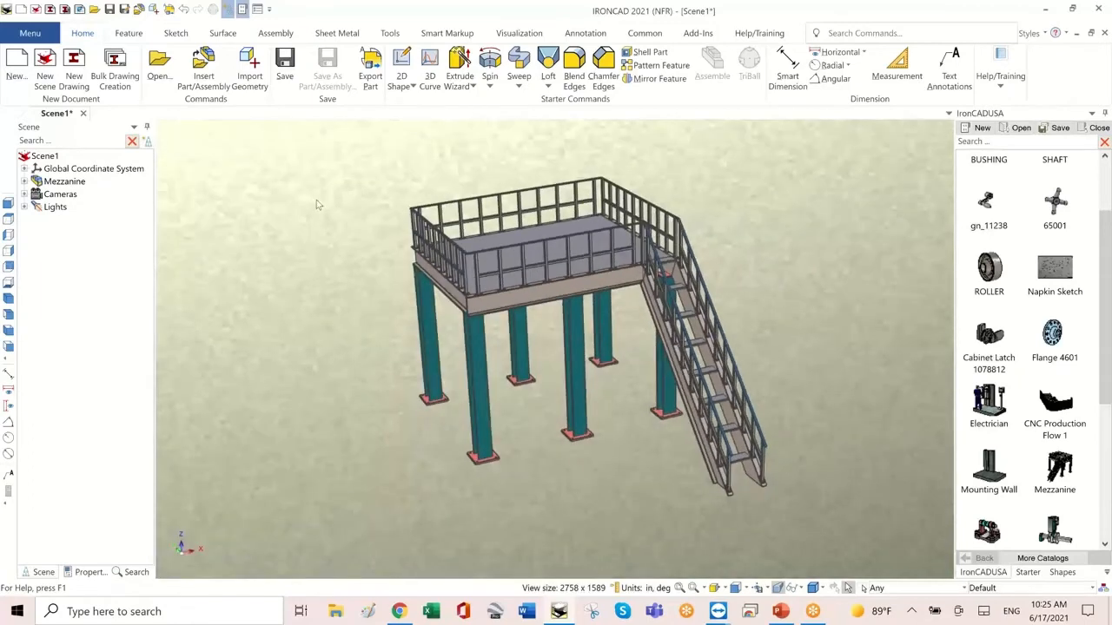
Set the scene background back to Color and enable the Simple Shadow effect in the realistic scene settings
{"action": "right_click", "coordinate": [316, 200]}
{"action": "left_click", "coordinate": [391, 338]}
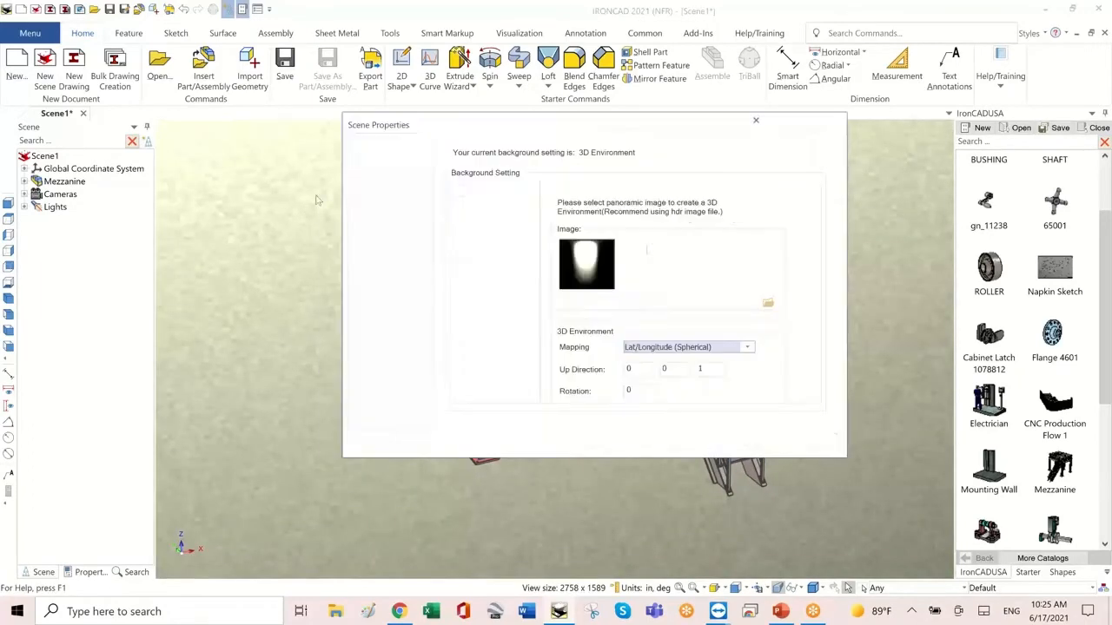
{"action": "left_click", "coordinate": [480, 192]}
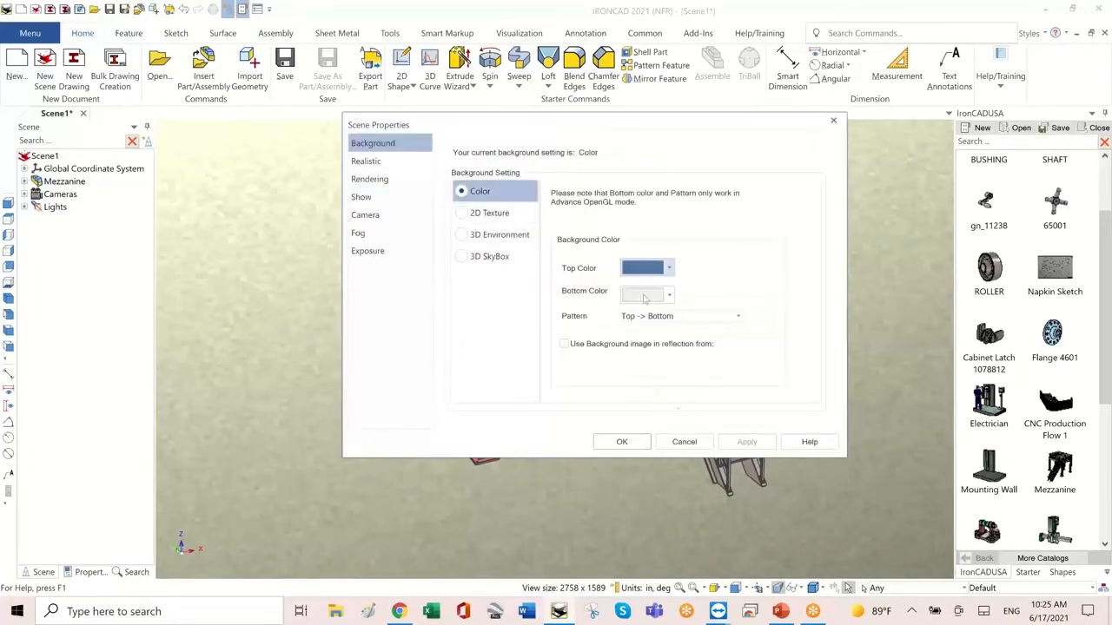
{"action": "left_click", "coordinate": [372, 162]}
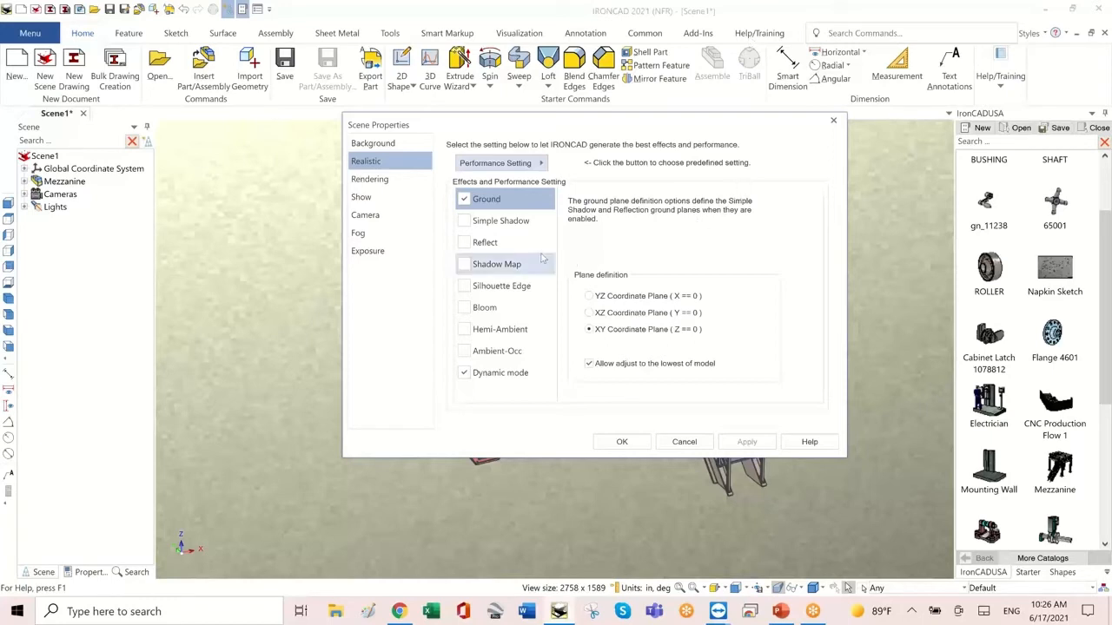
{"action": "left_click", "coordinate": [465, 220]}
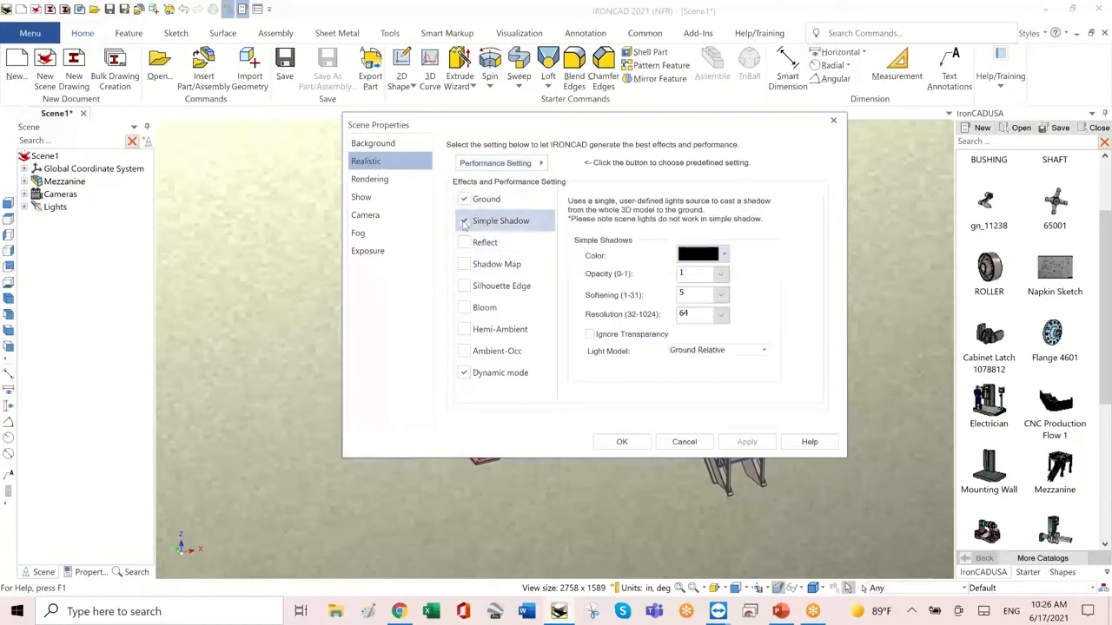
{"action": "left_click", "coordinate": [622, 442]}
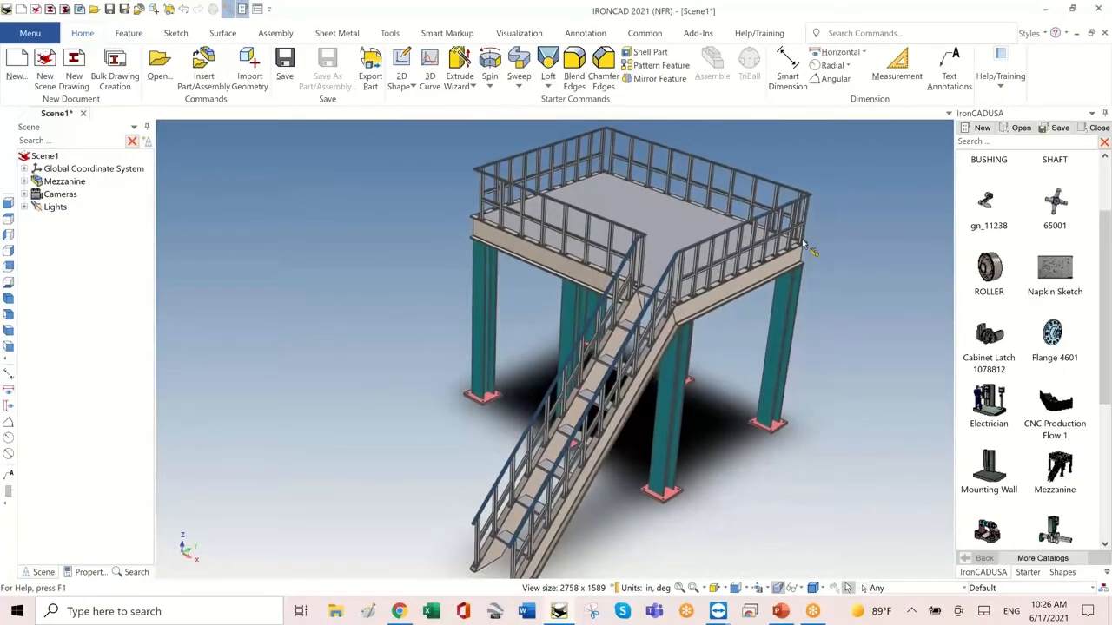
Replace the Simple Shadow effect with Shadow Map and Reflect, and inspect the shadows cast on the mezzanine's deck and railings
{"action": "right_click", "coordinate": [304, 194]}
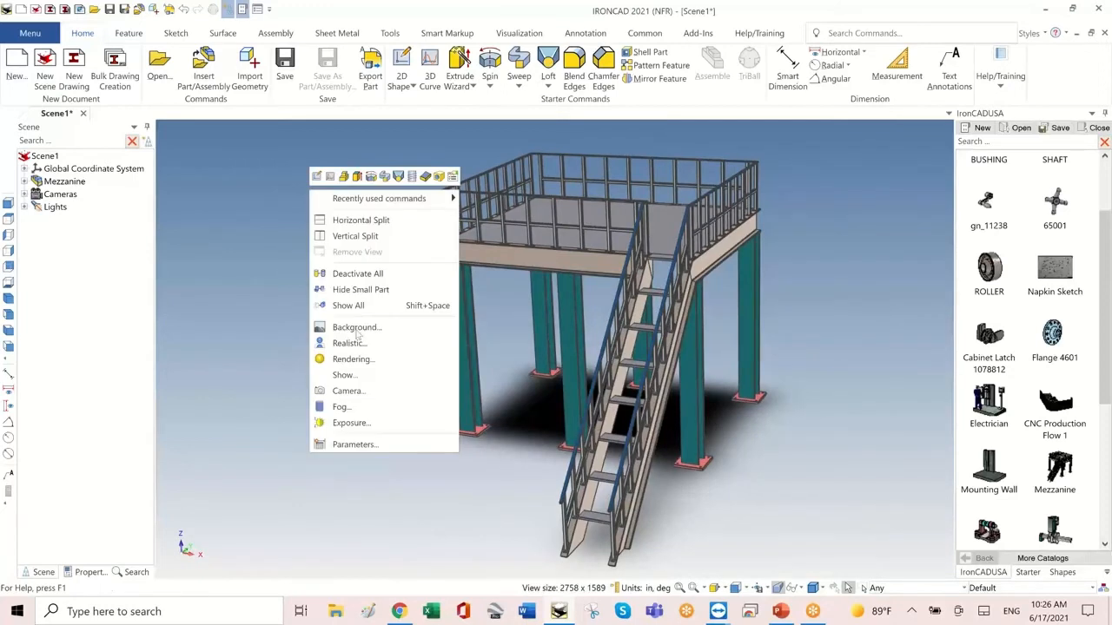
{"action": "left_click", "coordinate": [387, 327]}
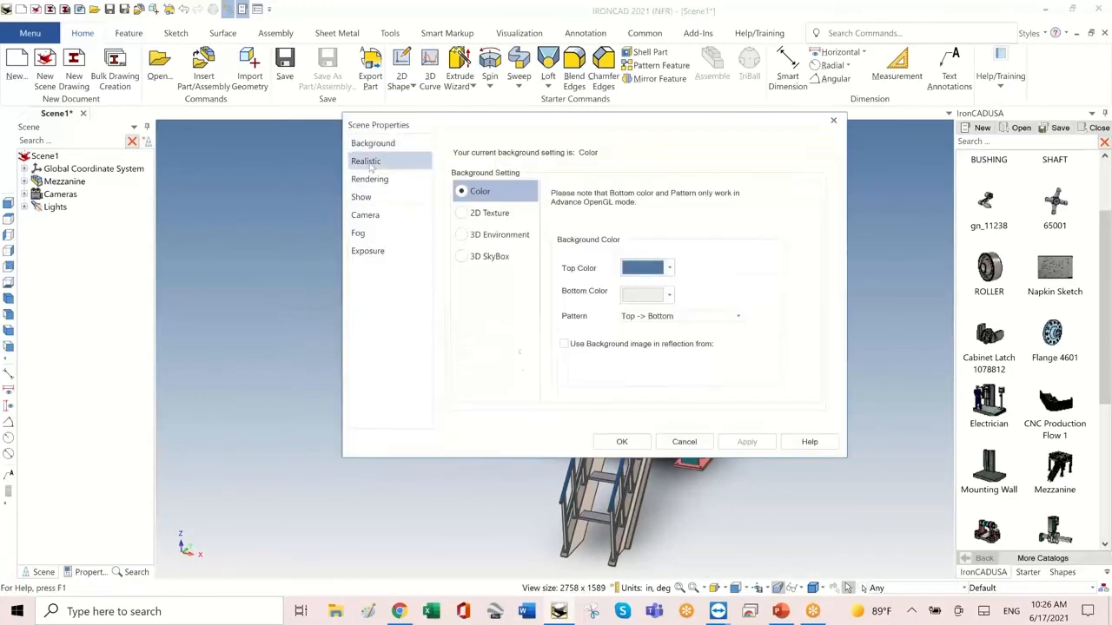
{"action": "left_click", "coordinate": [366, 161]}
{"action": "left_click", "coordinate": [469, 223]}
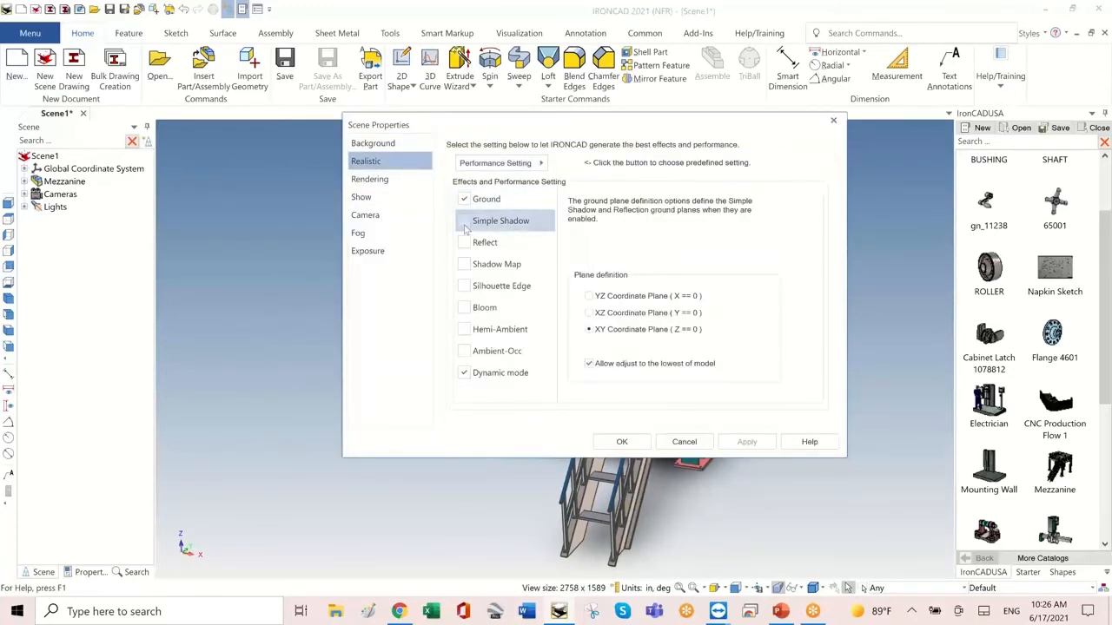
{"action": "left_click", "coordinate": [464, 221]}
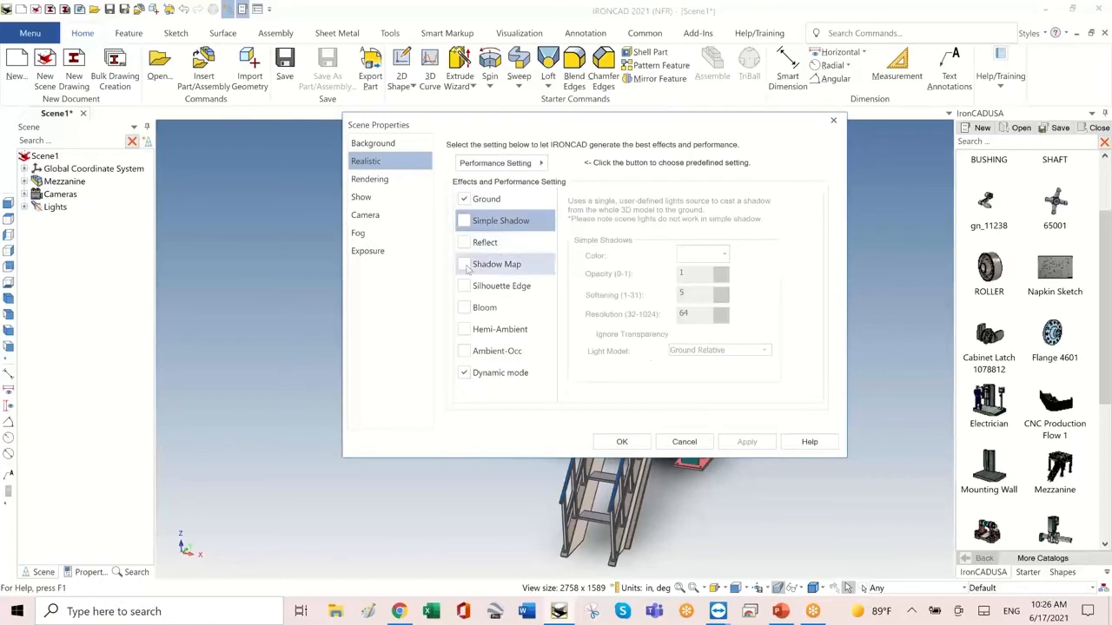
{"action": "left_click", "coordinate": [497, 264]}
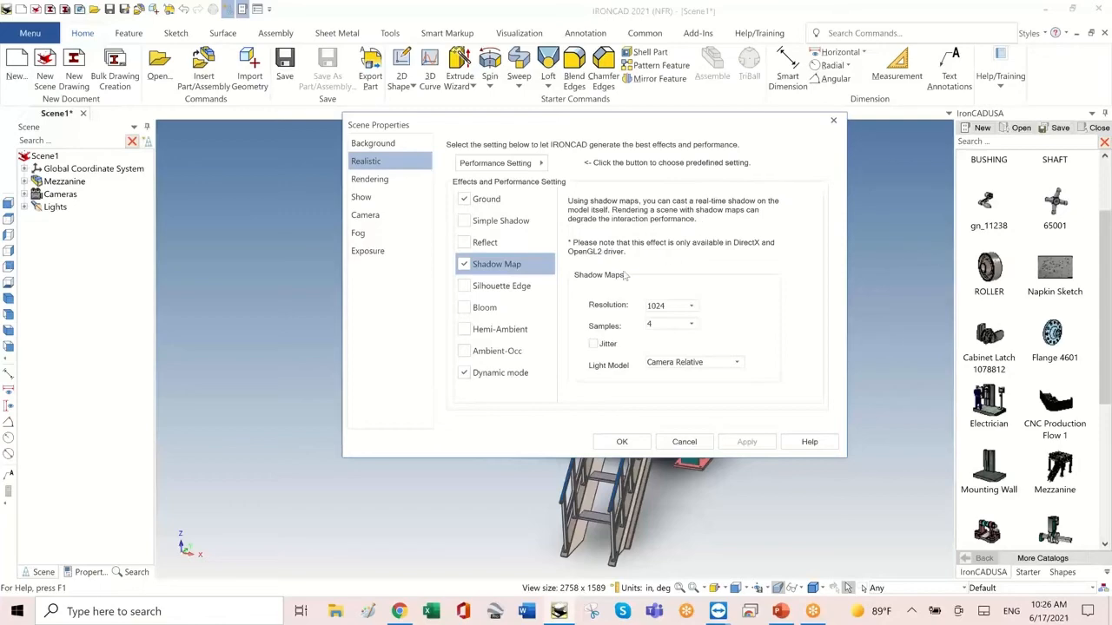
{"action": "left_click", "coordinate": [464, 242]}
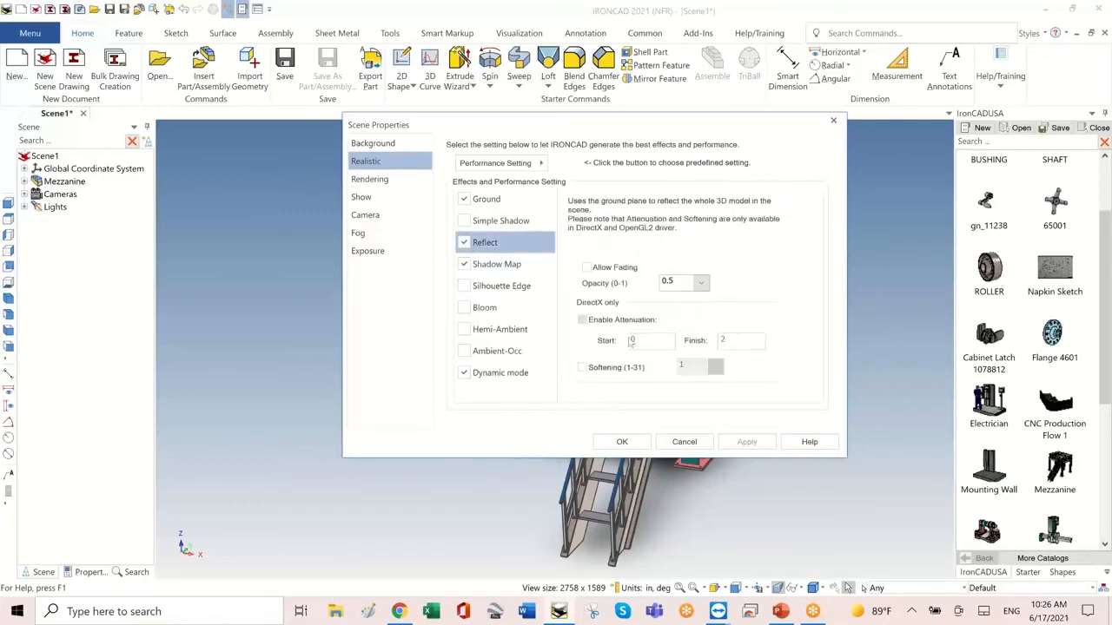
{"action": "left_click", "coordinate": [621, 441]}
{"action": "middle_click_drag", "start_coordinate": [850, 322], "coordinate": [594, 259]}
{"action": "scroll", "coordinate": [610, 379], "scroll_direction": "up", "scroll_amount": 10}
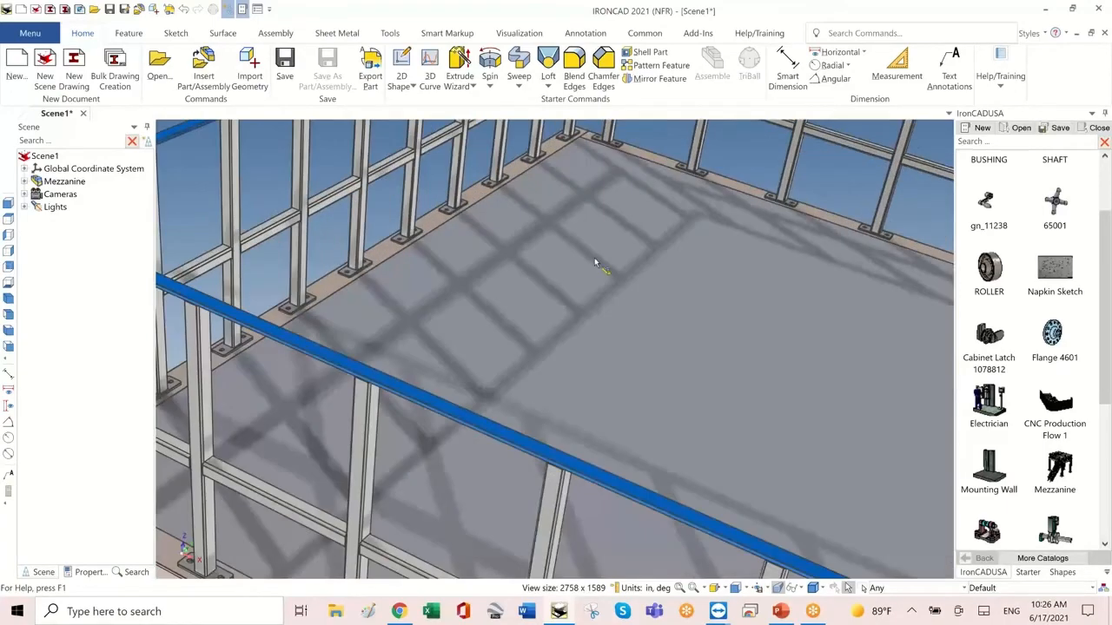
{"action": "middle_click_drag", "start_coordinate": [469, 333], "coordinate": [537, 331]}
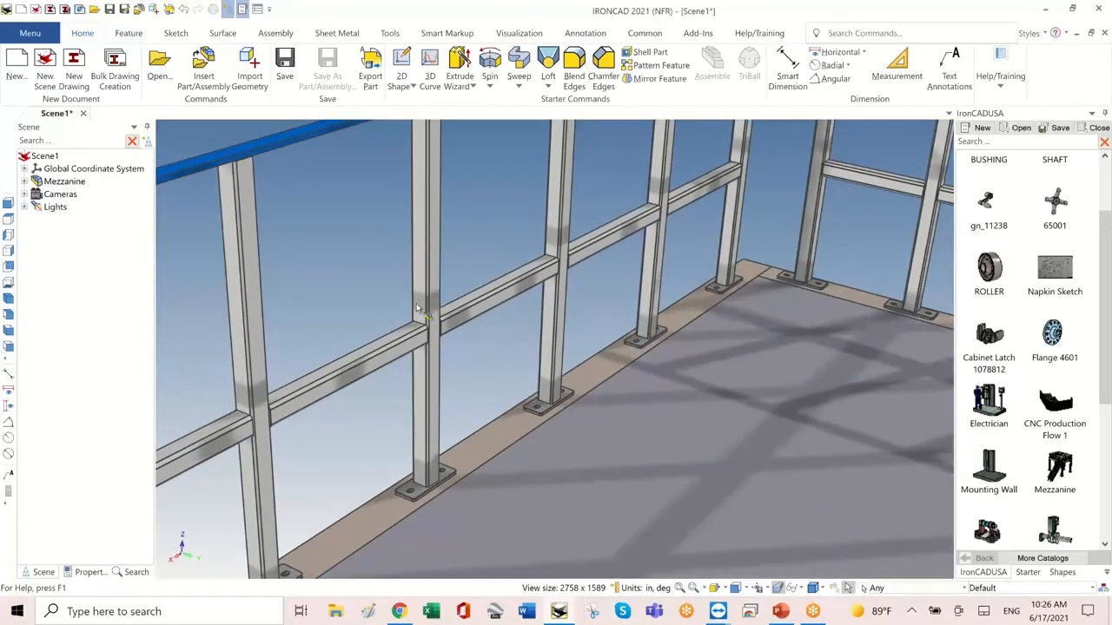
{"action": "scroll", "coordinate": [779, 379], "scroll_direction": "down", "scroll_amount": 5}
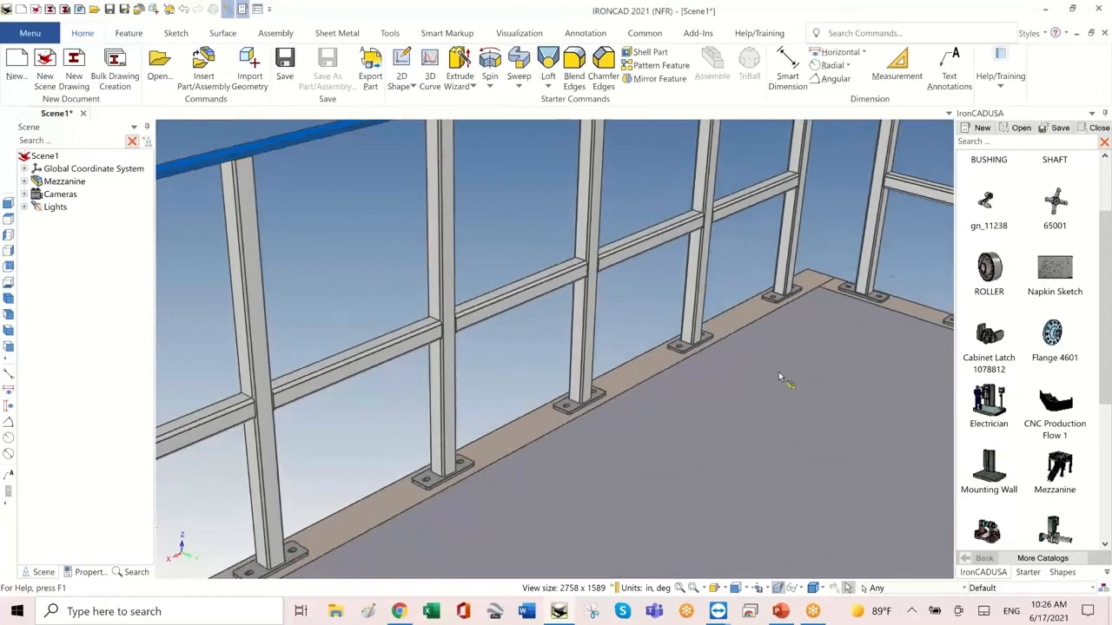
{"action": "middle_click_drag", "start_coordinate": [421, 382], "coordinate": [382, 365]}
Disable the Reflect effect and set the shadow map to 4096 resolution and 9 samples with Jitter enabled
{"action": "right_click", "coordinate": [328, 196]}
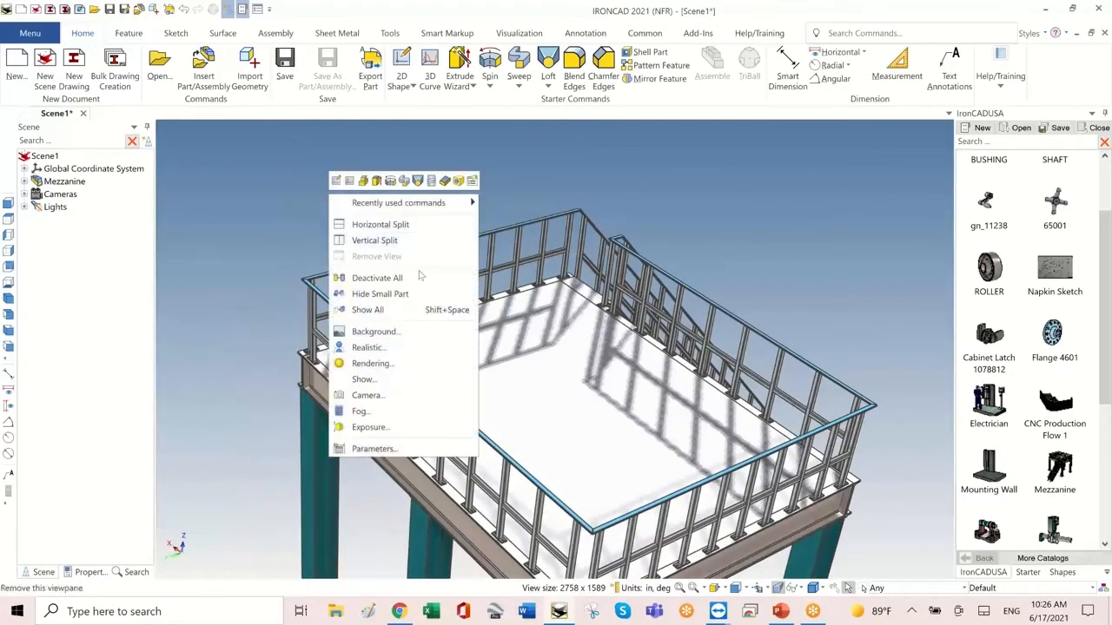
{"action": "left_click", "coordinate": [391, 332]}
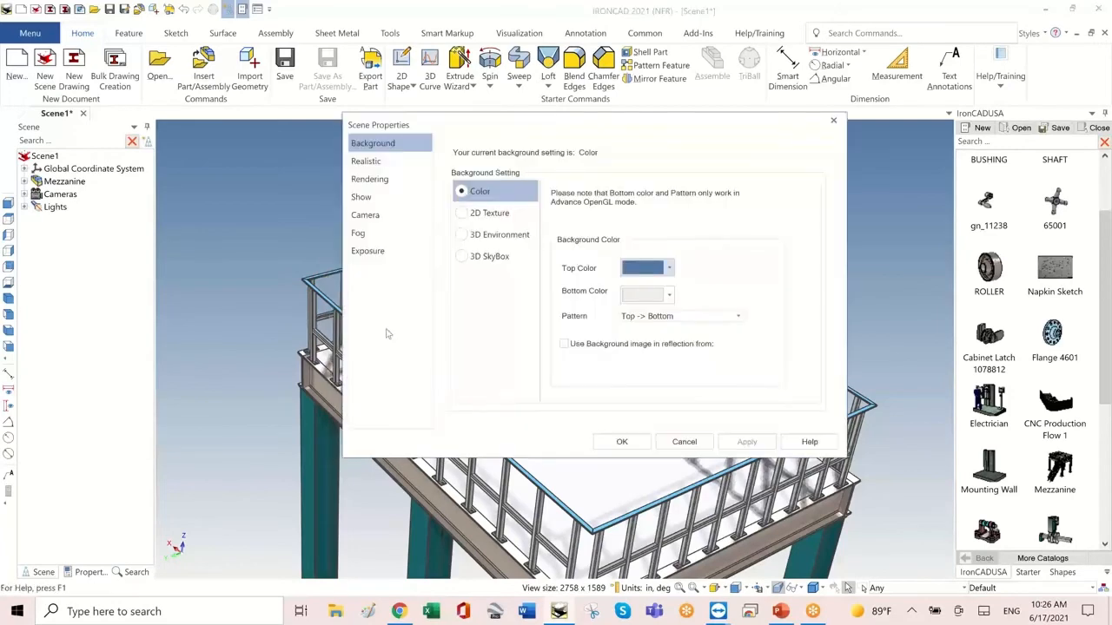
{"action": "left_click", "coordinate": [366, 161]}
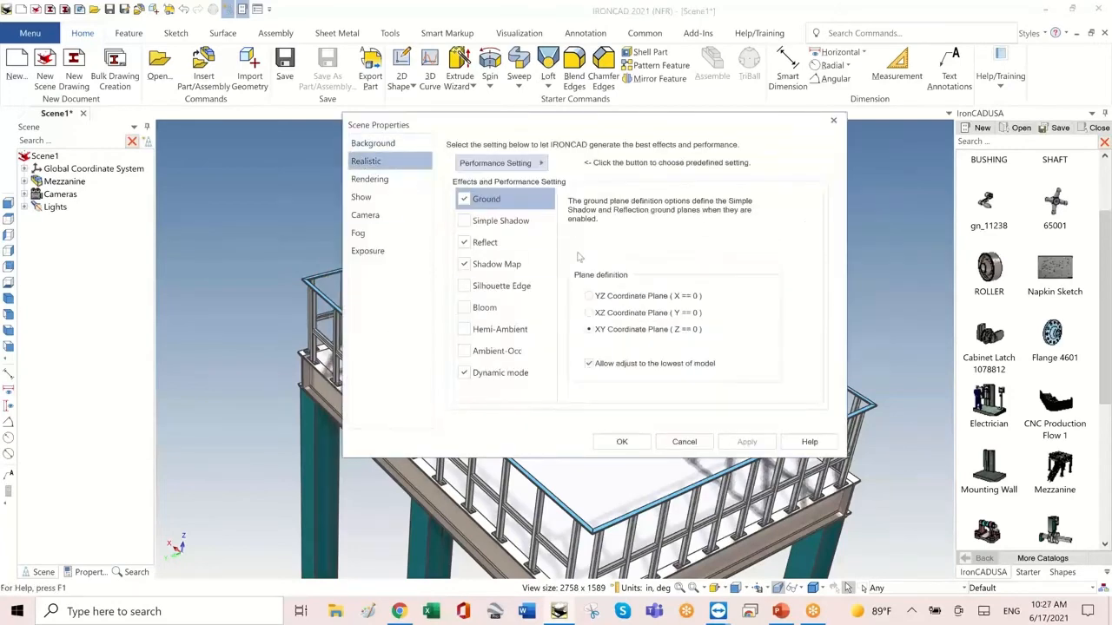
{"action": "left_click", "coordinate": [464, 242]}
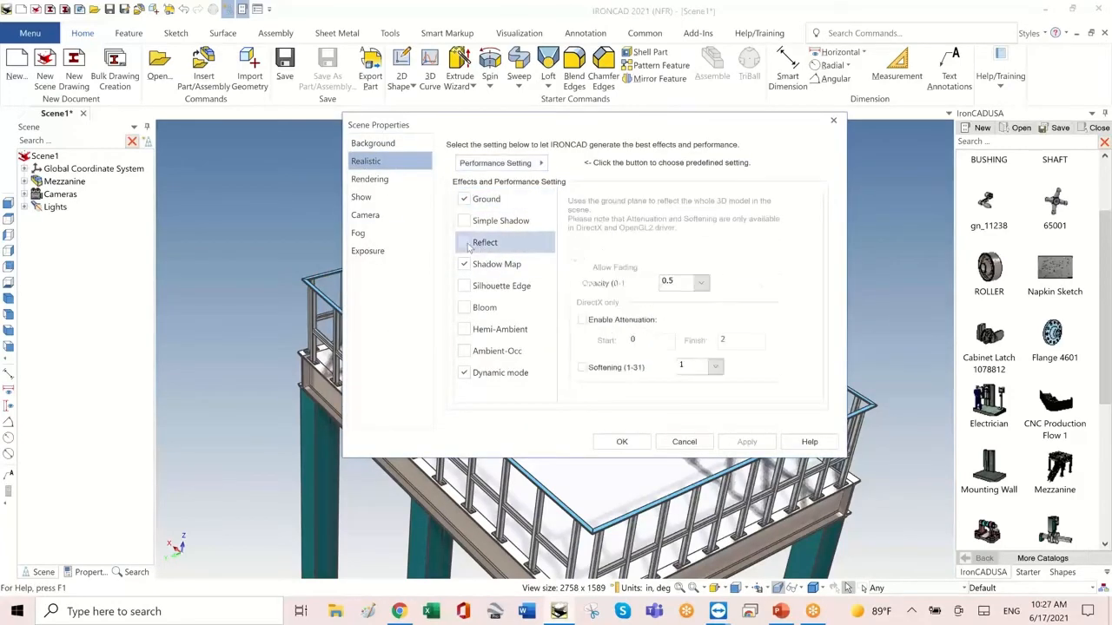
{"action": "left_click", "coordinate": [510, 265]}
{"action": "left_click", "coordinate": [691, 306]}
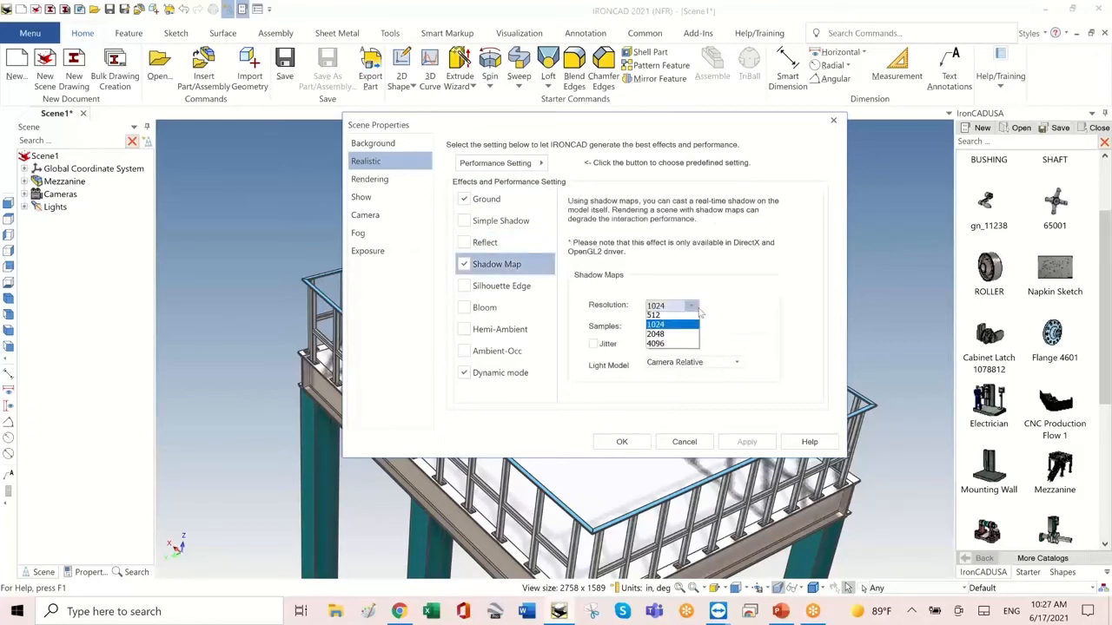
{"action": "left_click", "coordinate": [667, 345]}
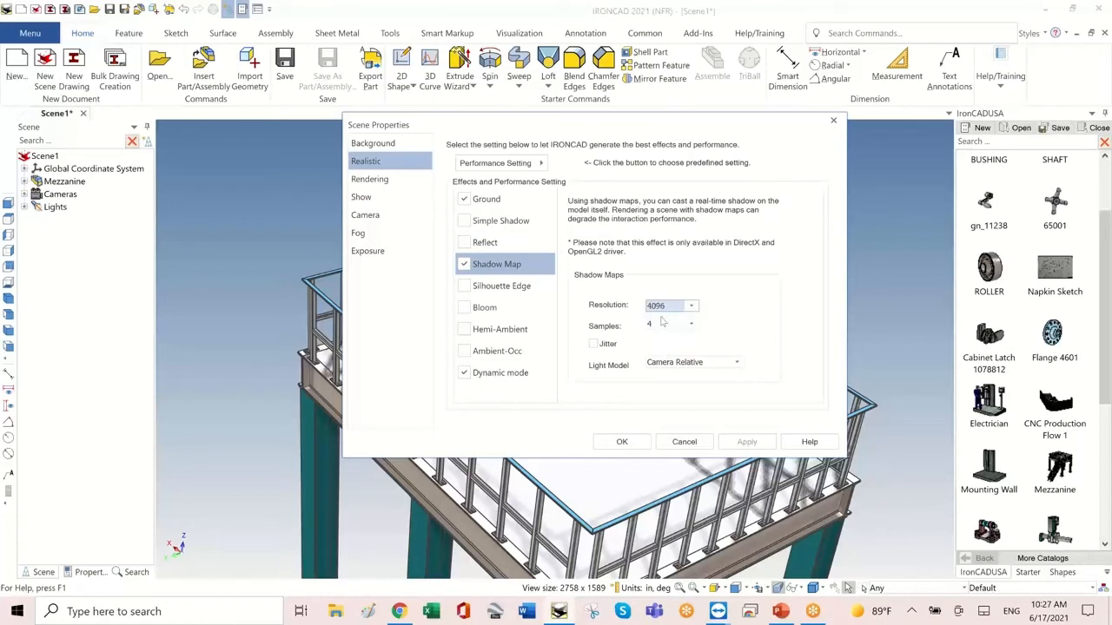
{"action": "left_click", "coordinate": [691, 324]}
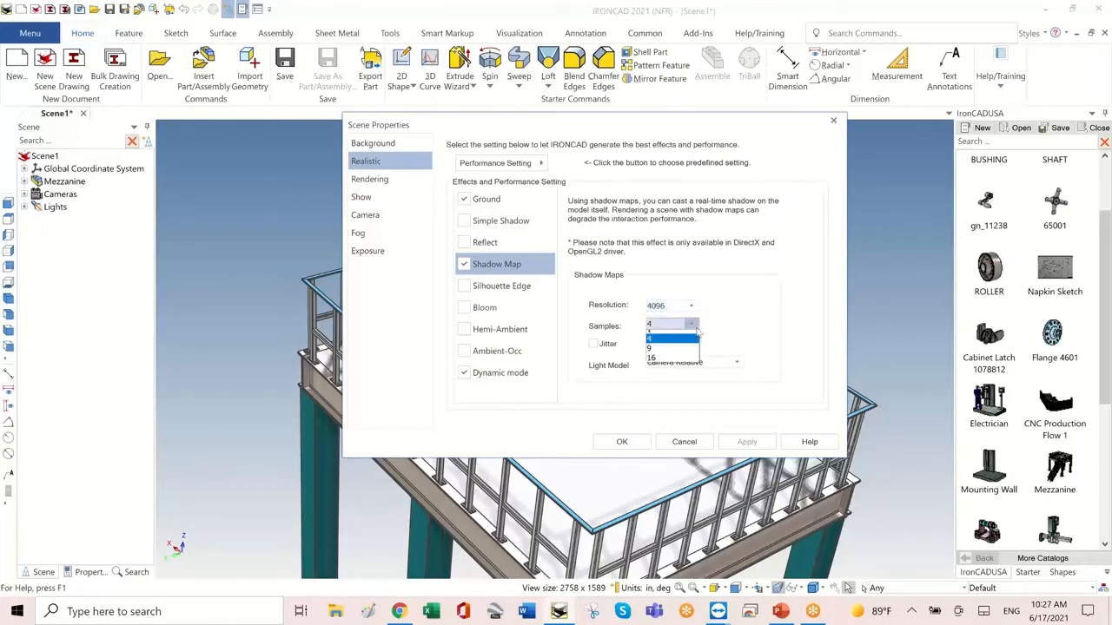
{"action": "left_click", "coordinate": [664, 354]}
{"action": "left_click", "coordinate": [594, 344]}
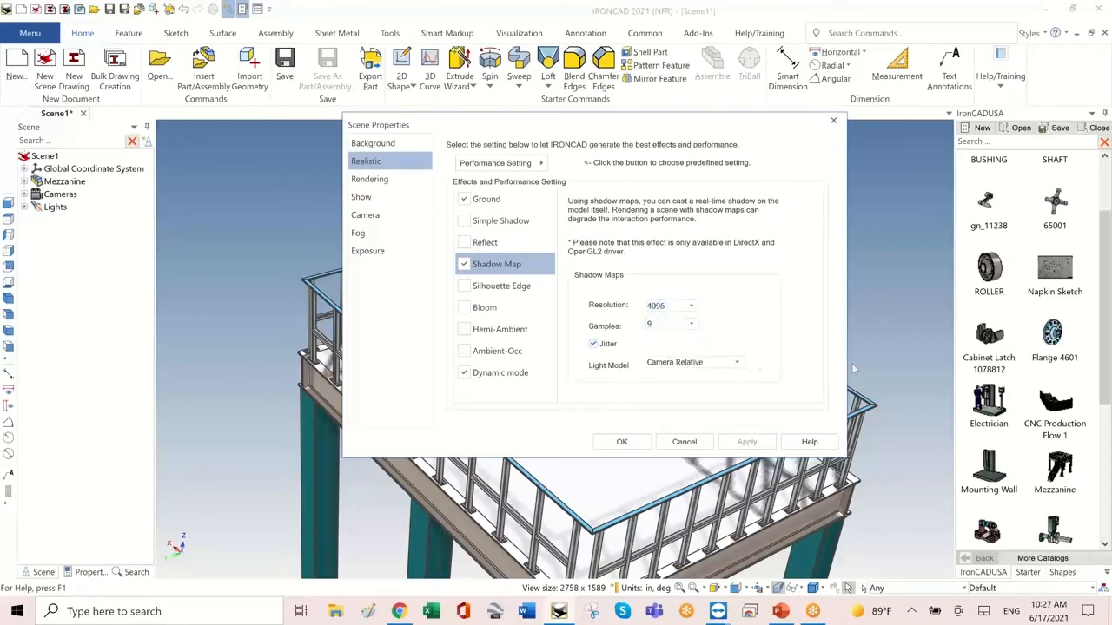
Enable the Silhouette Edge effect, apply the scene settings, and inspect the shadows and edges around the mezzanine railings
{"action": "left_click", "coordinate": [463, 286]}
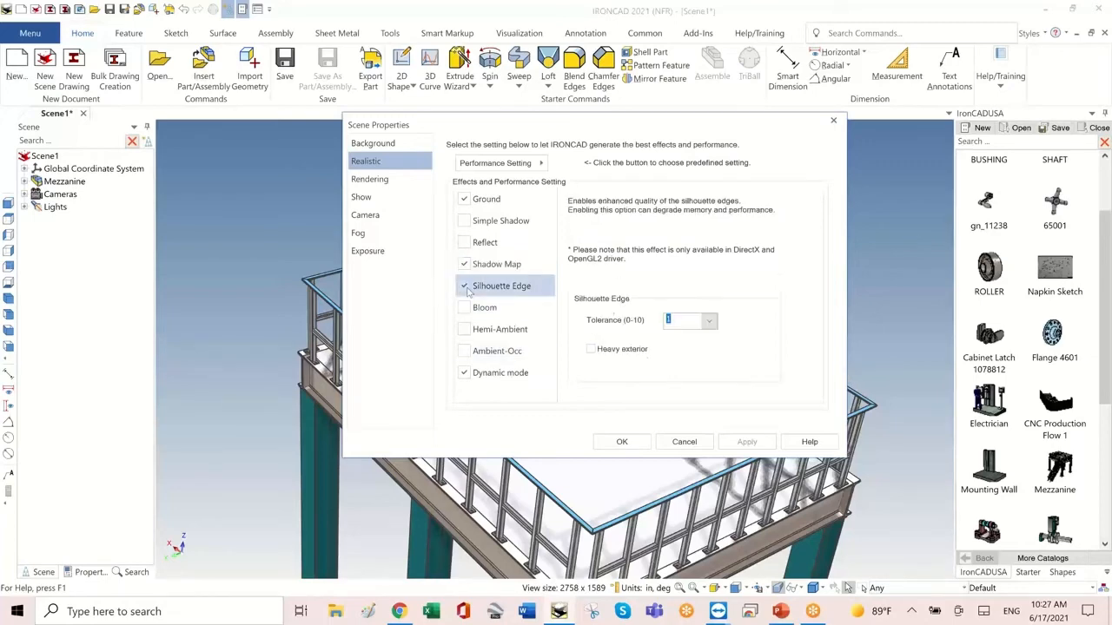
{"action": "left_click", "coordinate": [635, 436]}
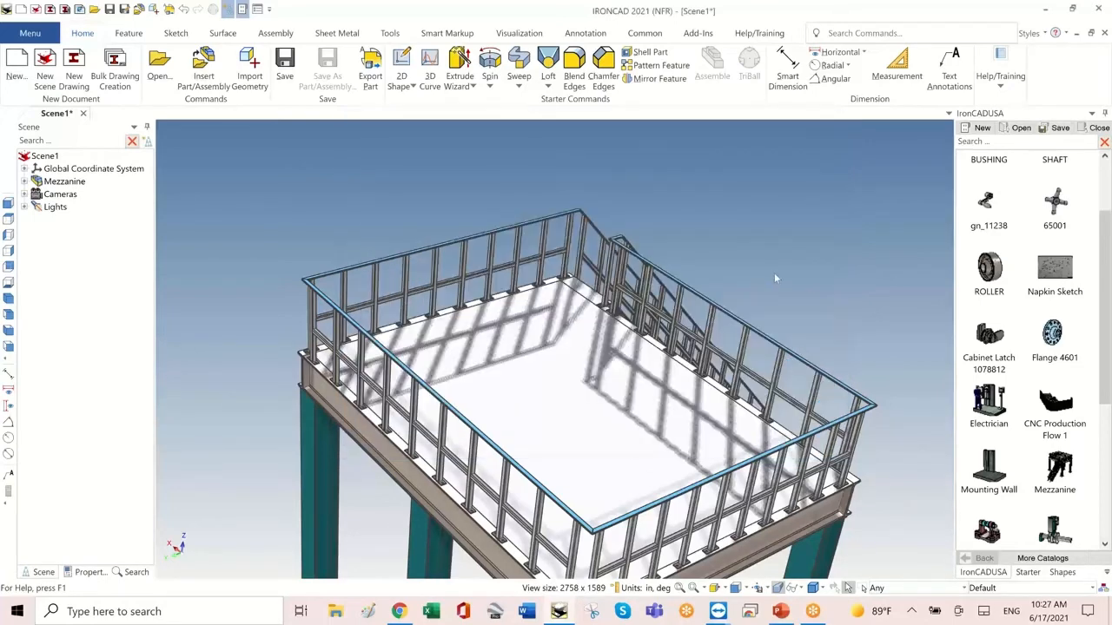
{"action": "middle_click_drag", "start_coordinate": [770, 244], "coordinate": [646, 314]}
{"action": "scroll", "coordinate": [646, 313], "scroll_direction": "up", "scroll_amount": 3}
{"action": "scroll", "coordinate": [646, 317], "scroll_direction": "up", "scroll_amount": 2}
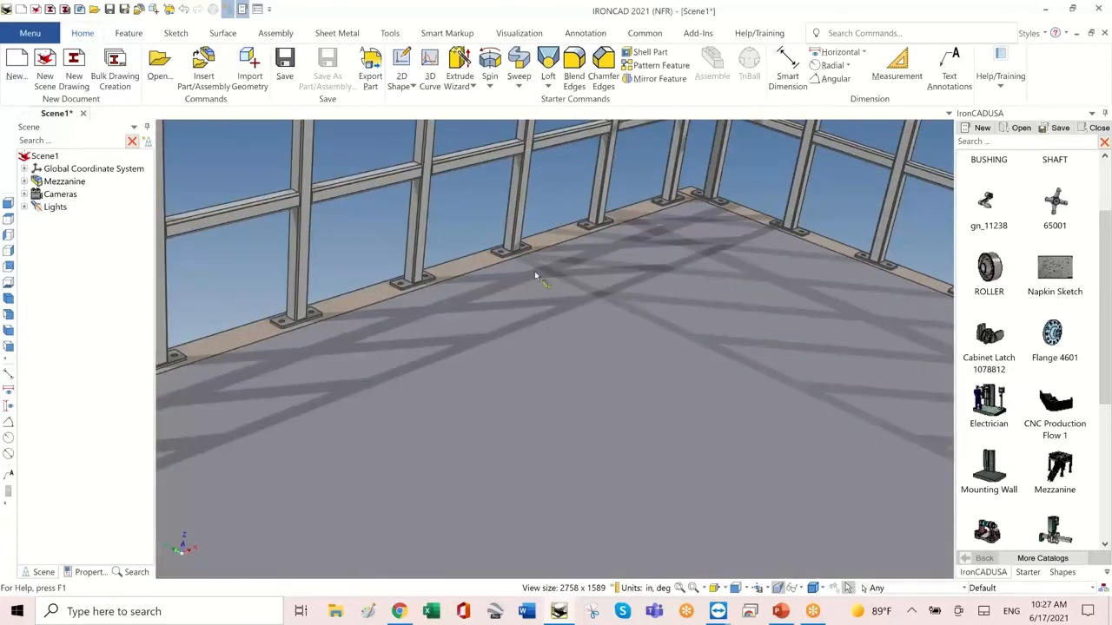
{"action": "middle_click_drag", "start_coordinate": [488, 198], "coordinate": [544, 274]}
{"action": "scroll", "coordinate": [578, 332], "scroll_direction": "up", "scroll_amount": 4}
{"action": "scroll", "coordinate": [585, 336], "scroll_direction": "down", "scroll_amount": 10}
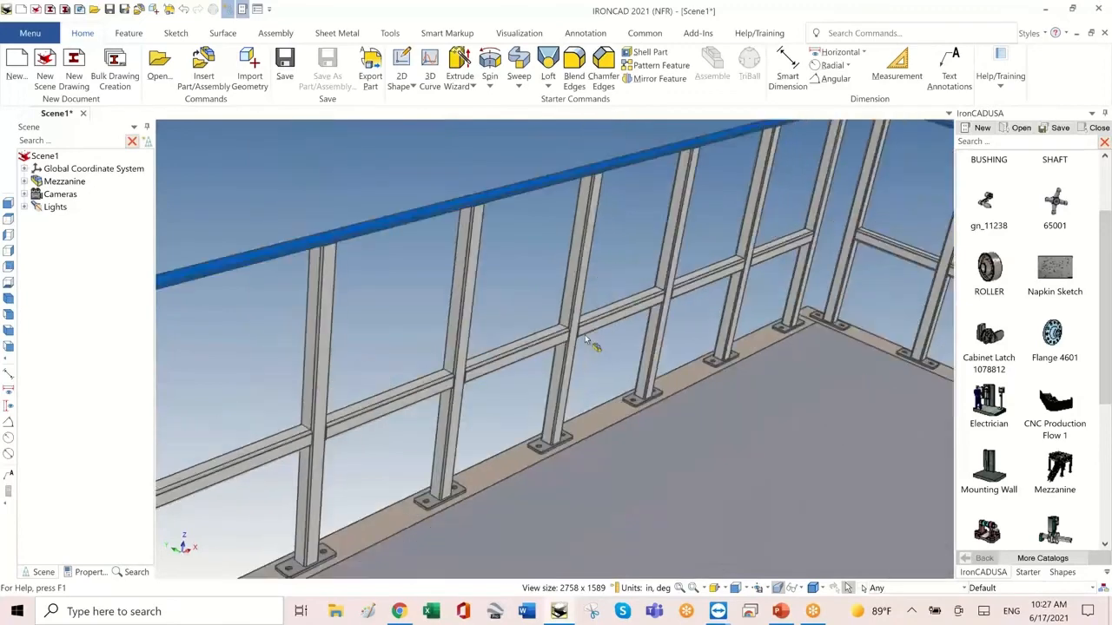
{"action": "scroll", "coordinate": [586, 339], "scroll_direction": "down", "scroll_amount": 3}
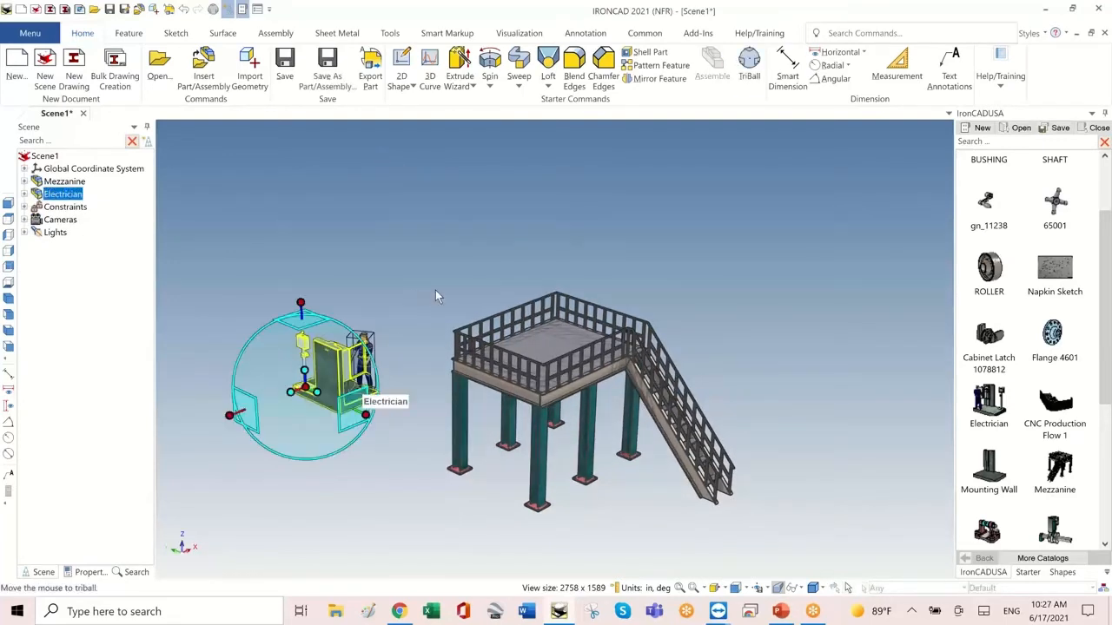
Raise the Electrician assembly about 167 in with the TriBall, move it onto the mezzanine deck, and deselect it
{"action": "middle_click_drag", "start_coordinate": [437, 285], "coordinate": [426, 252]}
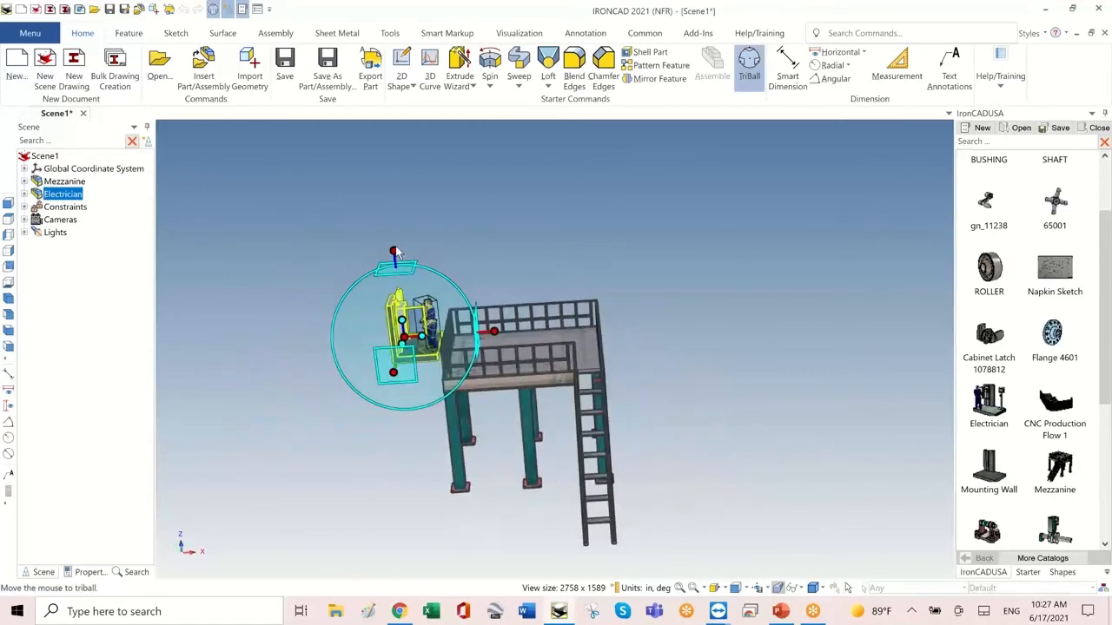
{"action": "left_click_drag", "start_coordinate": [395, 252], "coordinate": [443, 387]}
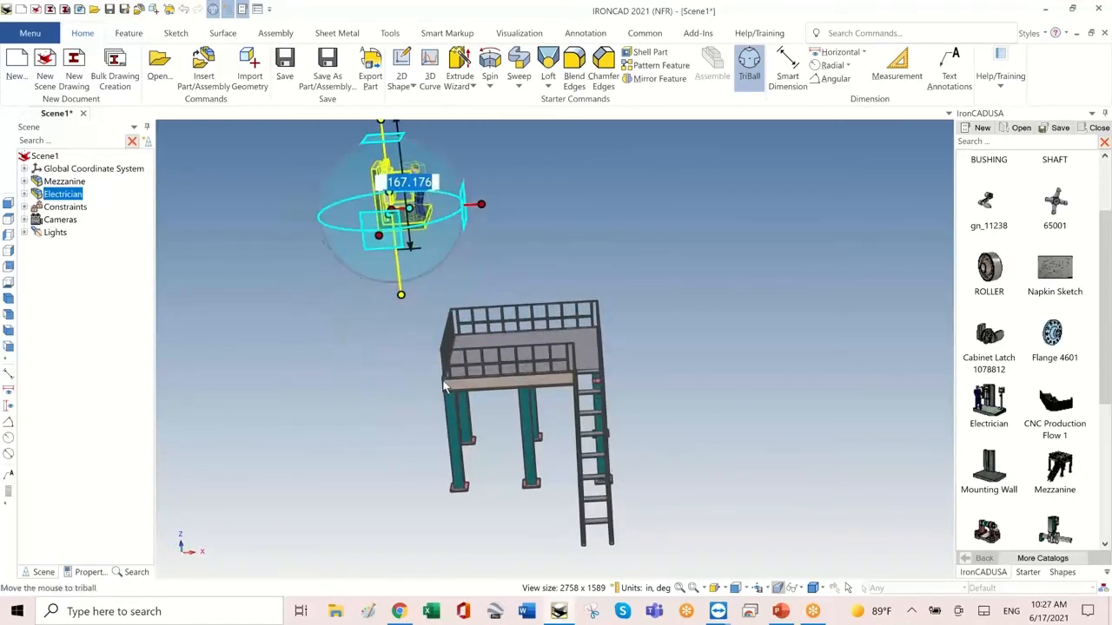
{"action": "middle_click_drag", "start_coordinate": [443, 387], "coordinate": [576, 196]}
{"action": "left_click_drag", "start_coordinate": [593, 181], "coordinate": [528, 361]}
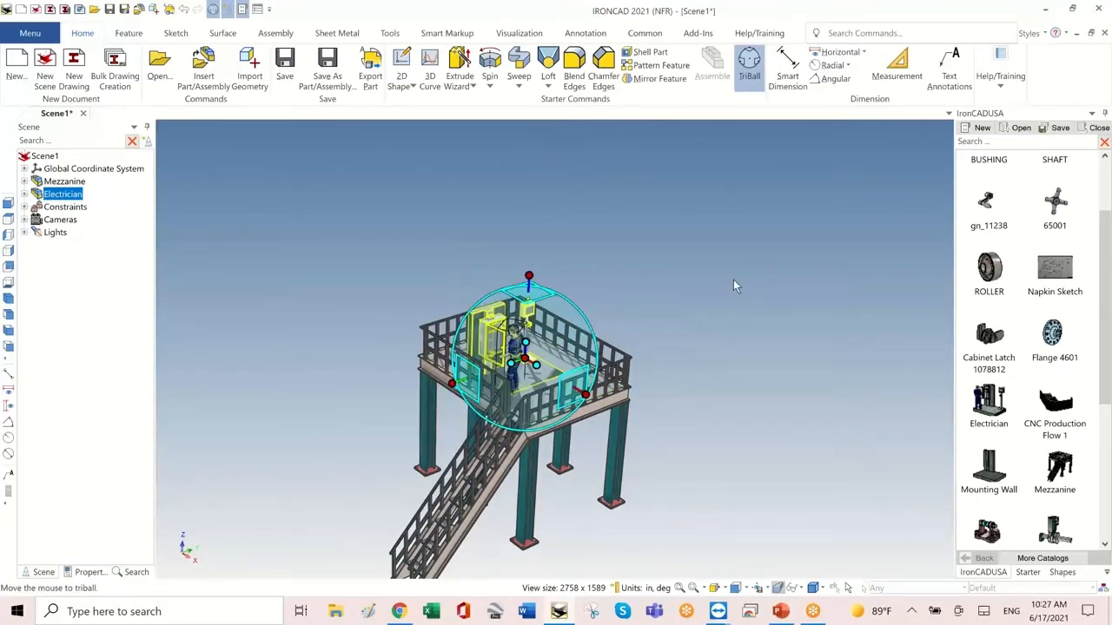
{"action": "key", "text": "F10"}
{"action": "left_click", "coordinate": [747, 292]}
{"action": "middle_click_drag", "start_coordinate": [747, 292], "coordinate": [573, 337]}
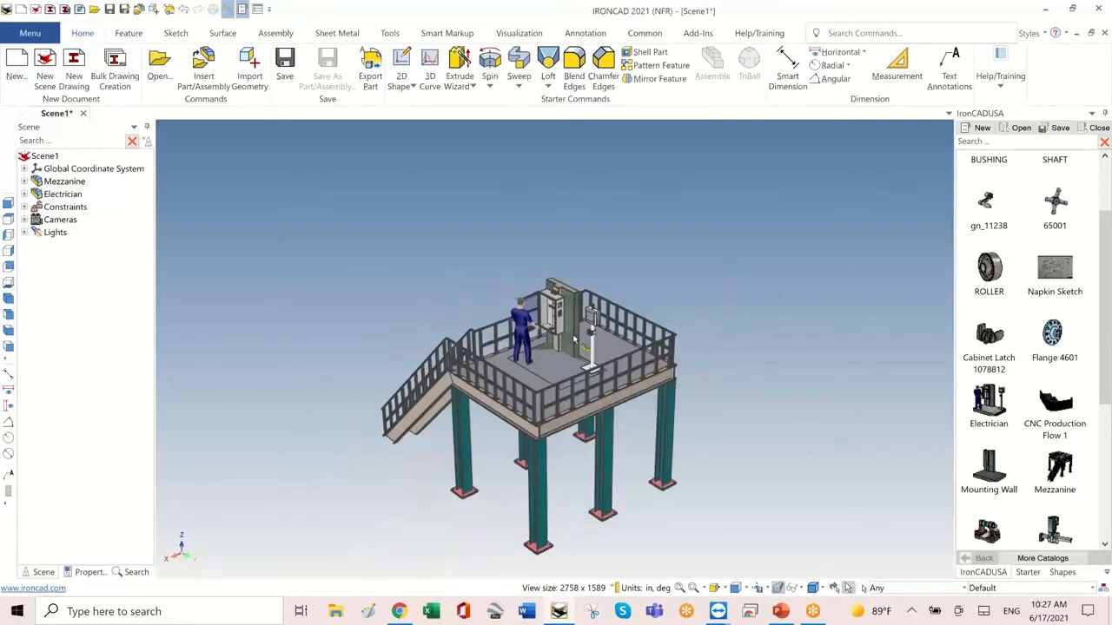
Raise the Electrician assembly slightly with the TriBall so its base stands above the mezzanine deck surface
{"action": "scroll", "coordinate": [725, 231], "scroll_direction": "up", "scroll_amount": 3}
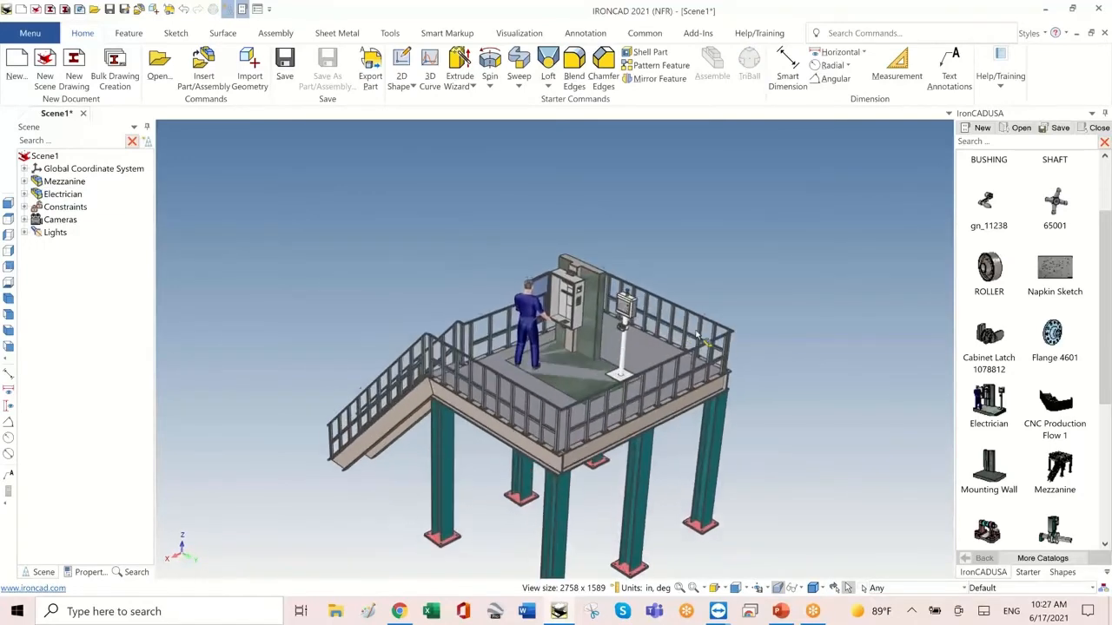
{"action": "left_click", "coordinate": [613, 267]}
{"action": "key", "text": "F10"}
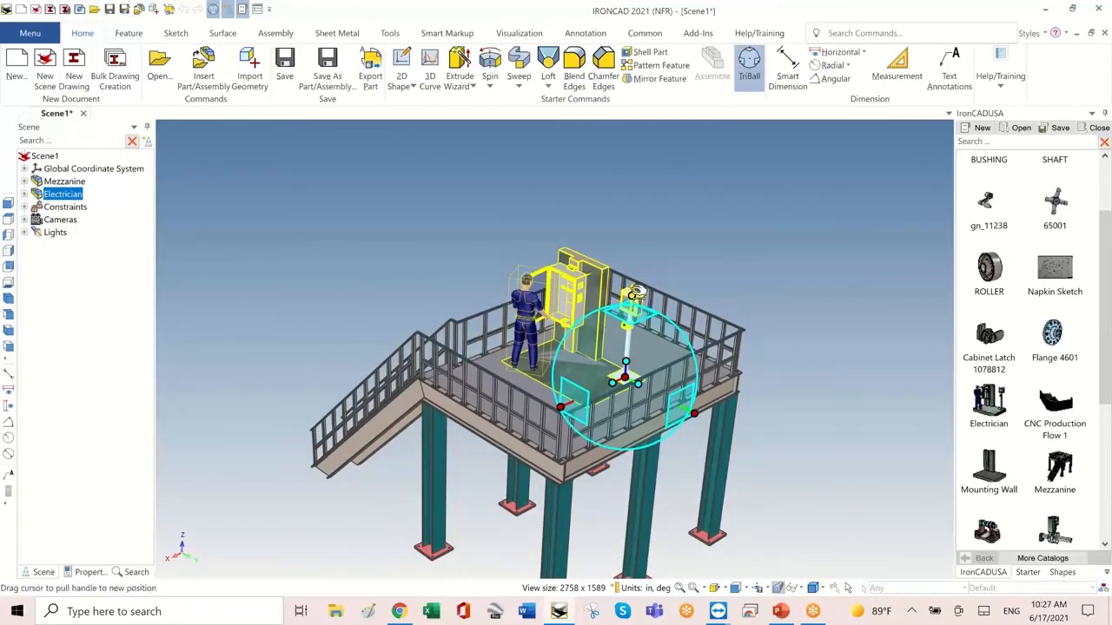
{"action": "left_click_drag", "start_coordinate": [631, 296], "coordinate": [633, 280]}
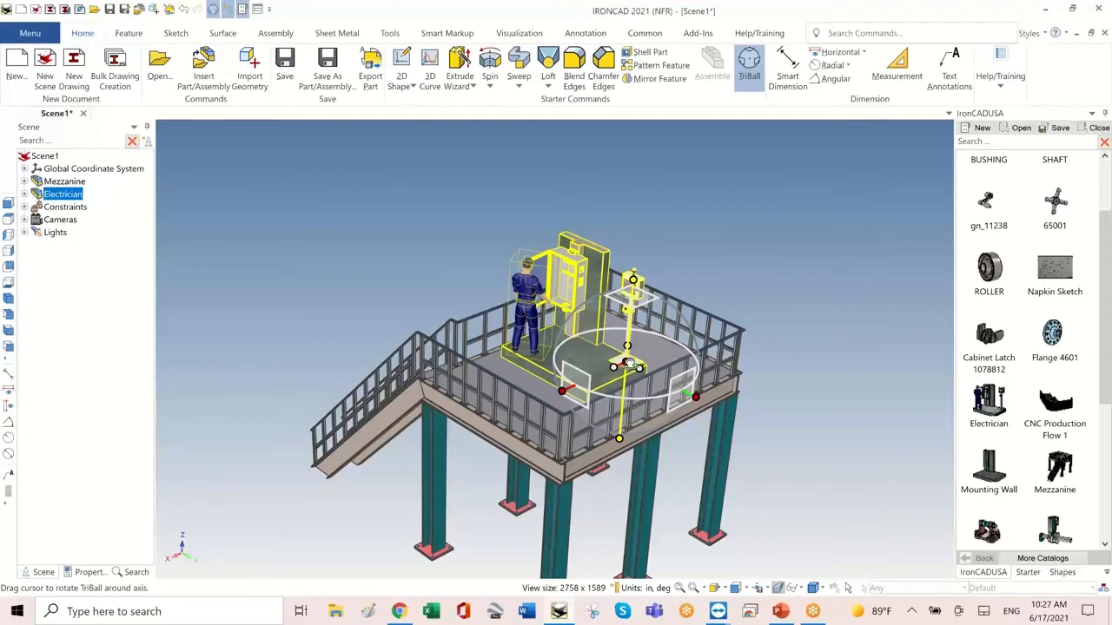
Reposition only the TriBall, detached from the Electrician assembly, down along the vertical axis to the lower part of the base
{"action": "scroll", "coordinate": [632, 363], "scroll_direction": "up", "scroll_amount": 5}
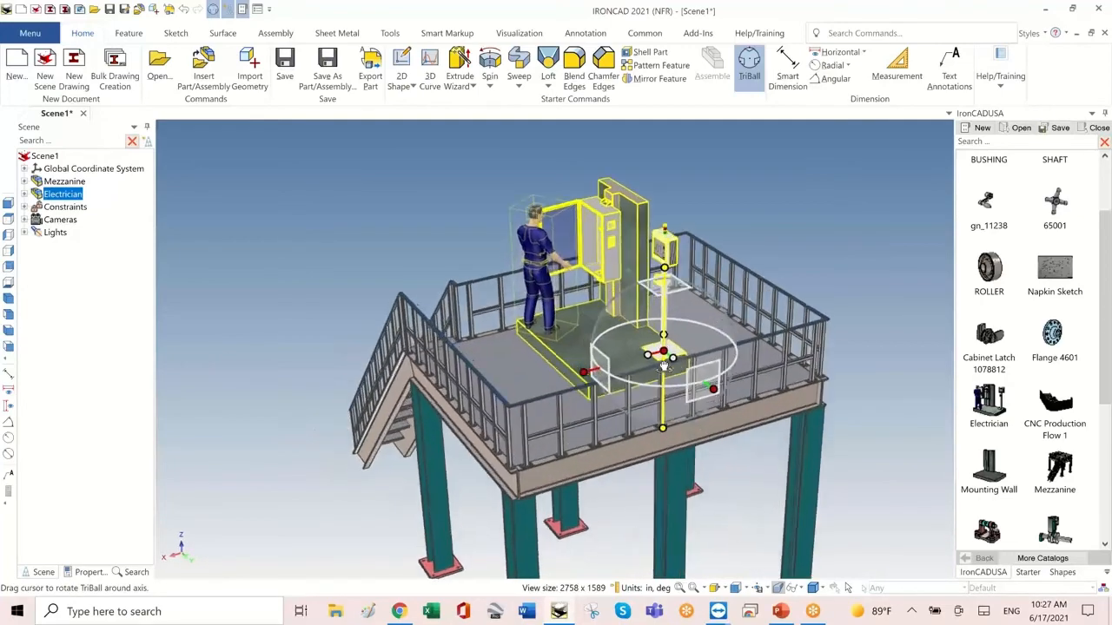
{"action": "scroll", "coordinate": [685, 358], "scroll_direction": "up", "scroll_amount": 2}
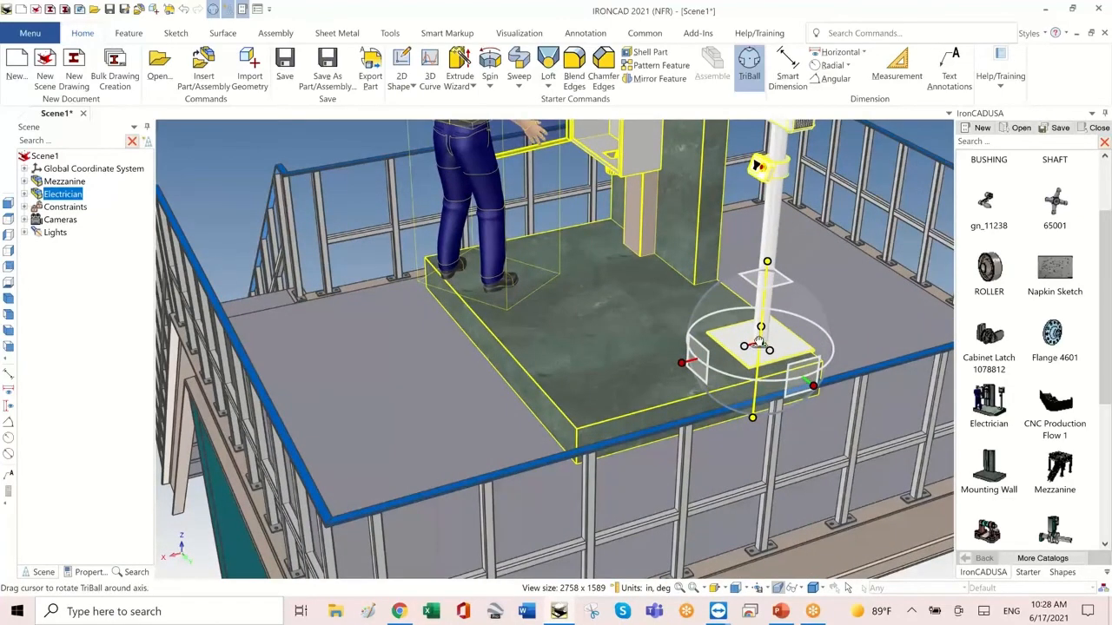
{"action": "middle_click_drag", "start_coordinate": [768, 346], "coordinate": [778, 367]}
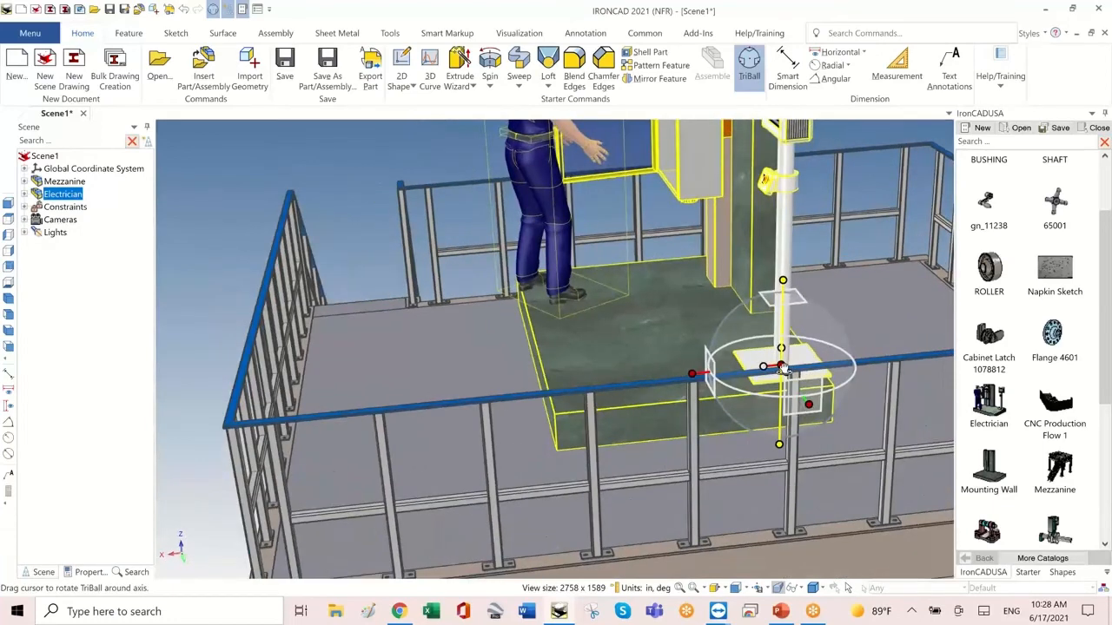
{"action": "left_click_drag", "start_coordinate": [786, 368], "coordinate": [785, 415]}
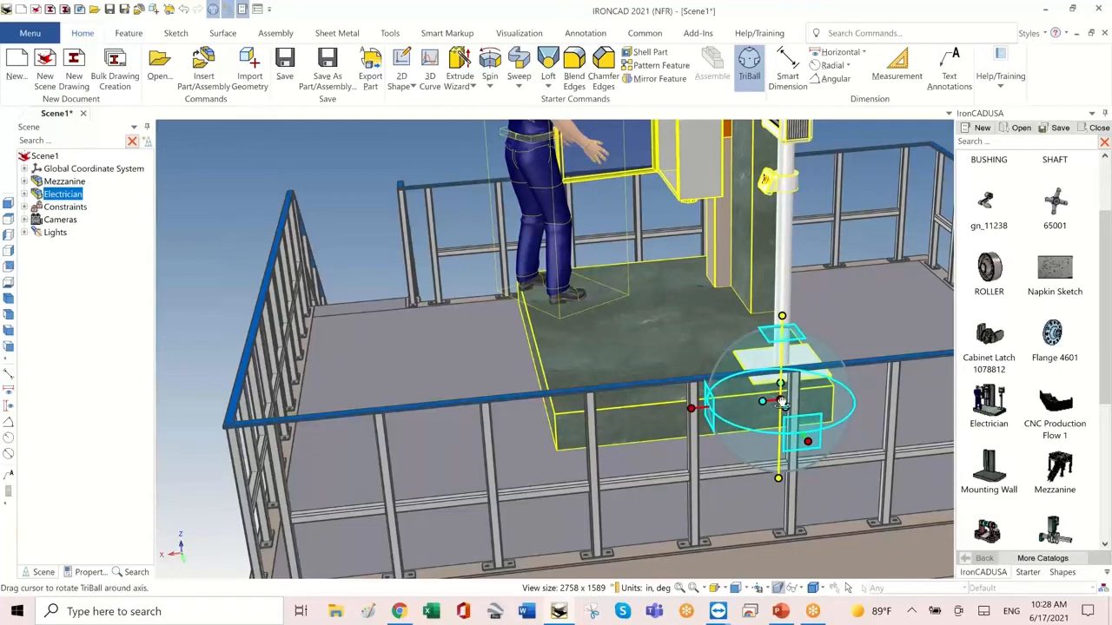
Lower the Electrician assembly along the vertical axis onto the mezzanine deck, turn off the TriBall, and clear the selection
{"action": "middle_click_drag", "start_coordinate": [780, 399], "coordinate": [783, 403]}
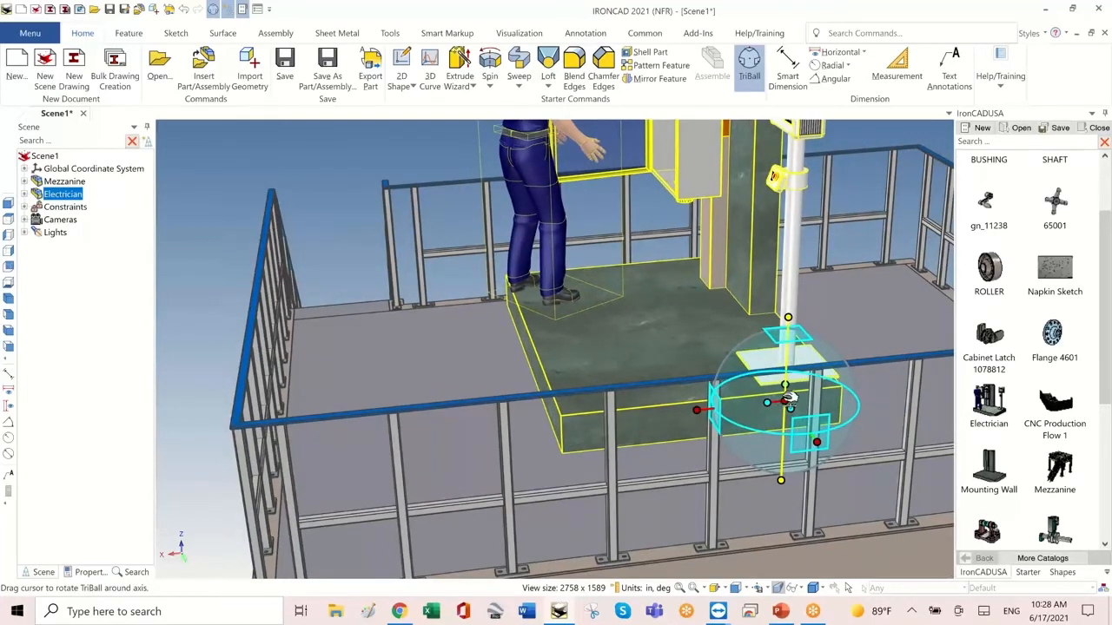
{"action": "left_click_drag", "start_coordinate": [785, 404], "coordinate": [787, 446]}
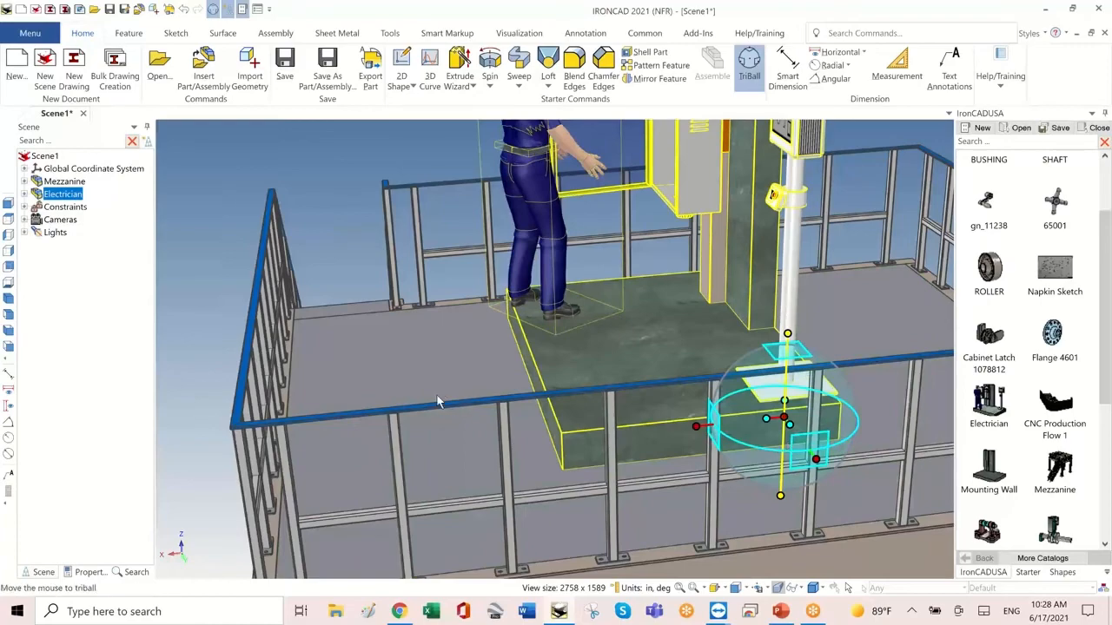
{"action": "key", "text": "F10"}
{"action": "left_click", "coordinate": [461, 403]}
{"action": "scroll", "coordinate": [464, 404], "scroll_direction": "down", "scroll_amount": 3}
{"action": "middle_click_drag", "start_coordinate": [1077, 221], "coordinate": [1086, 222]}
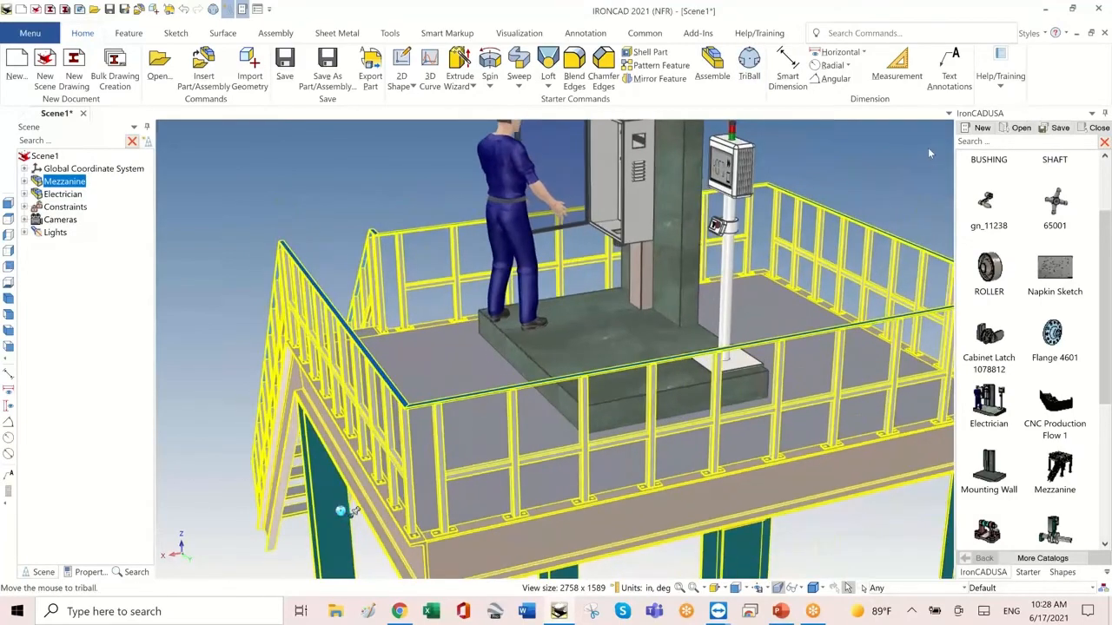
{"action": "left_click", "coordinate": [870, 158]}
Disable the Silhouette Edge effect in the scene's Realistic settings, keeping Shadow Map enabled, and apply the change
{"action": "scroll", "coordinate": [870, 158], "scroll_direction": "up", "scroll_amount": 6}
{"action": "middle_click_drag", "start_coordinate": [649, 188], "coordinate": [650, 189]}
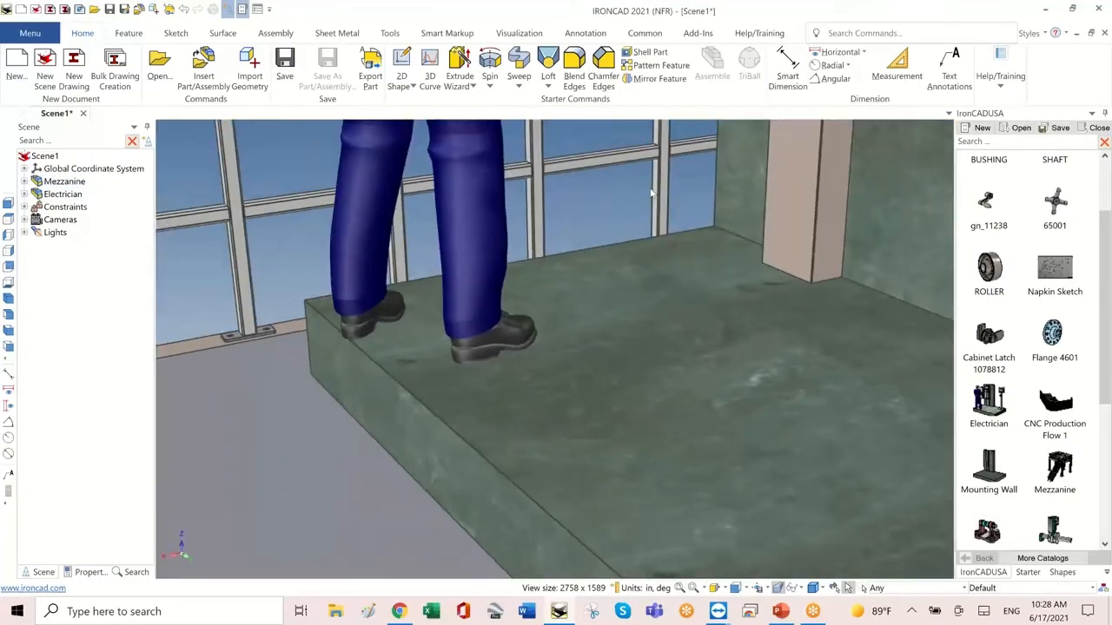
{"action": "scroll", "coordinate": [608, 186], "scroll_direction": "down", "scroll_amount": 1}
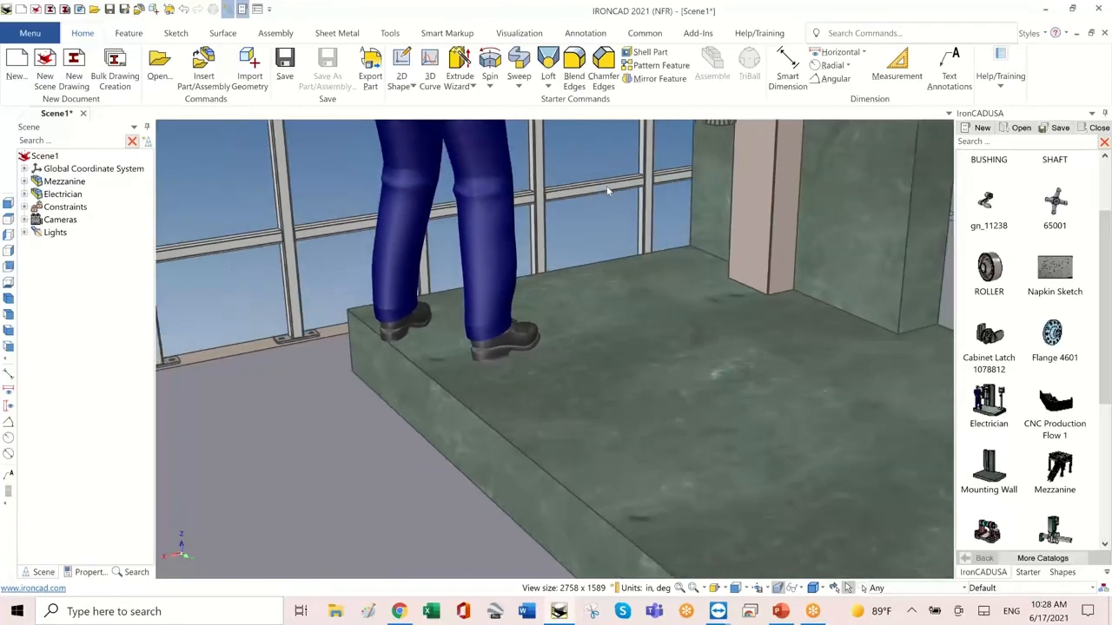
{"action": "right_click", "coordinate": [609, 212]}
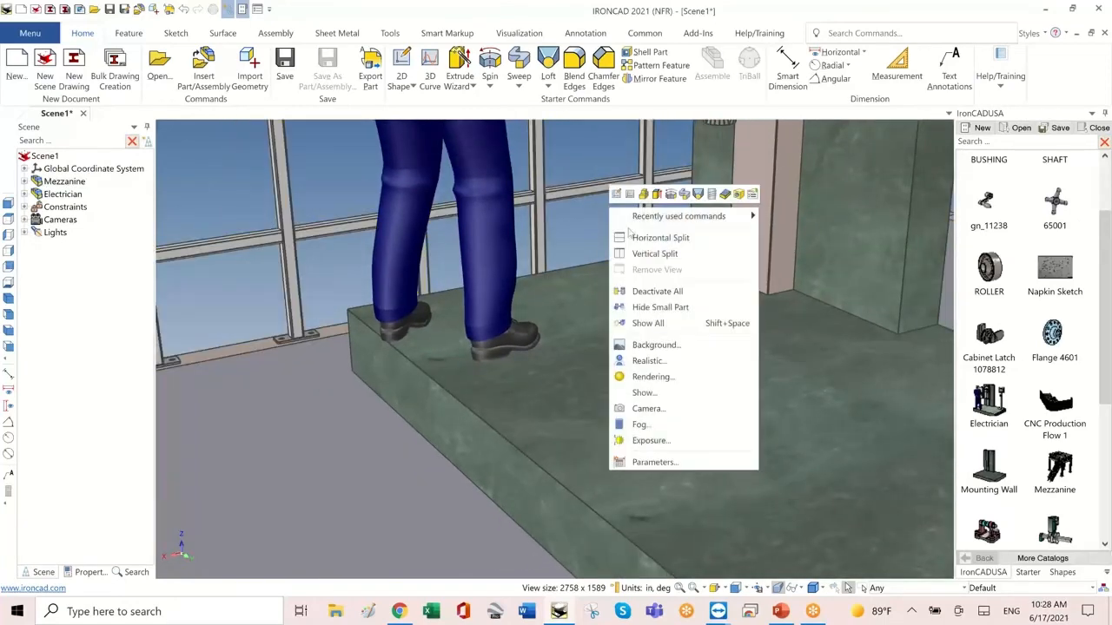
{"action": "left_click", "coordinate": [695, 359]}
{"action": "left_click", "coordinate": [461, 264]}
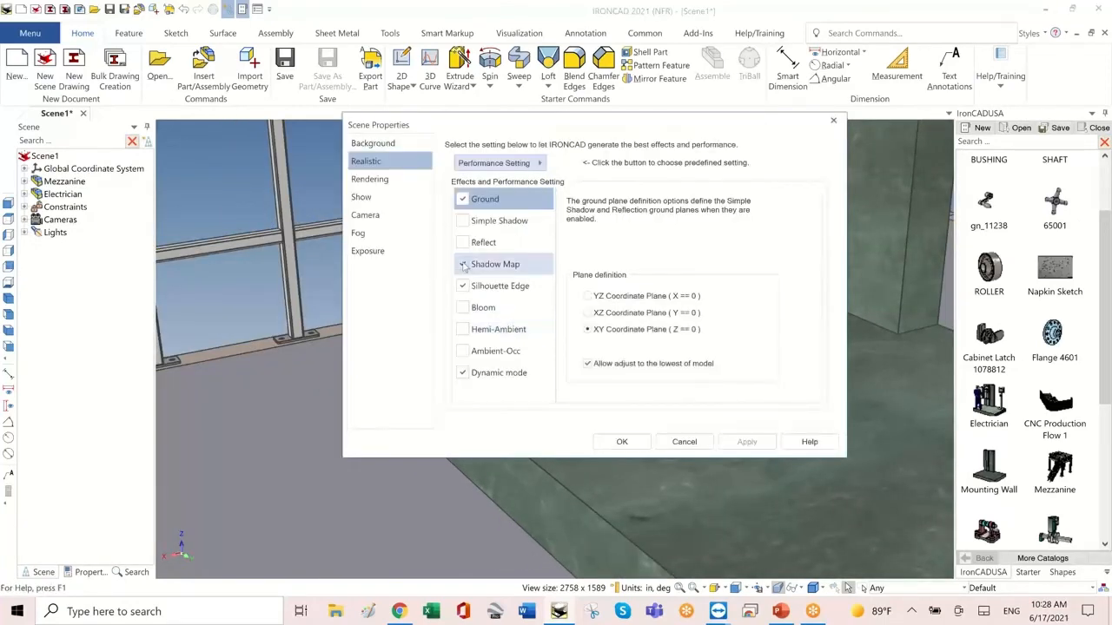
{"action": "left_click", "coordinate": [466, 284]}
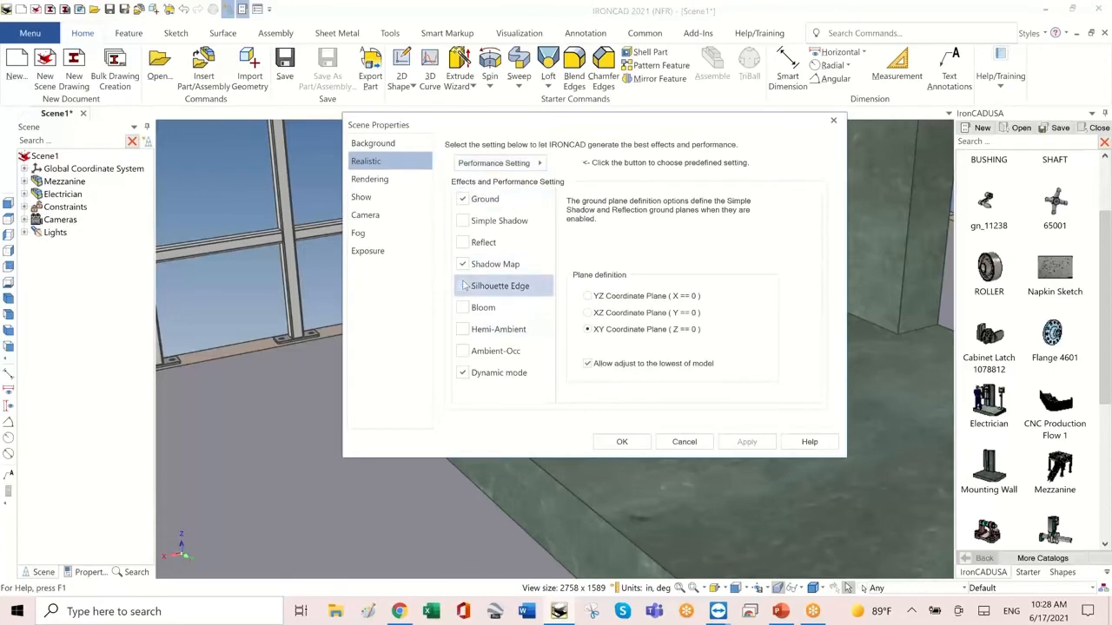
{"action": "left_click", "coordinate": [622, 442]}
Replace the Shadow Map effect with Simple Shadow in the scene's Realistic settings and apply the change
{"action": "scroll", "coordinate": [599, 211], "scroll_direction": "down", "scroll_amount": 5}
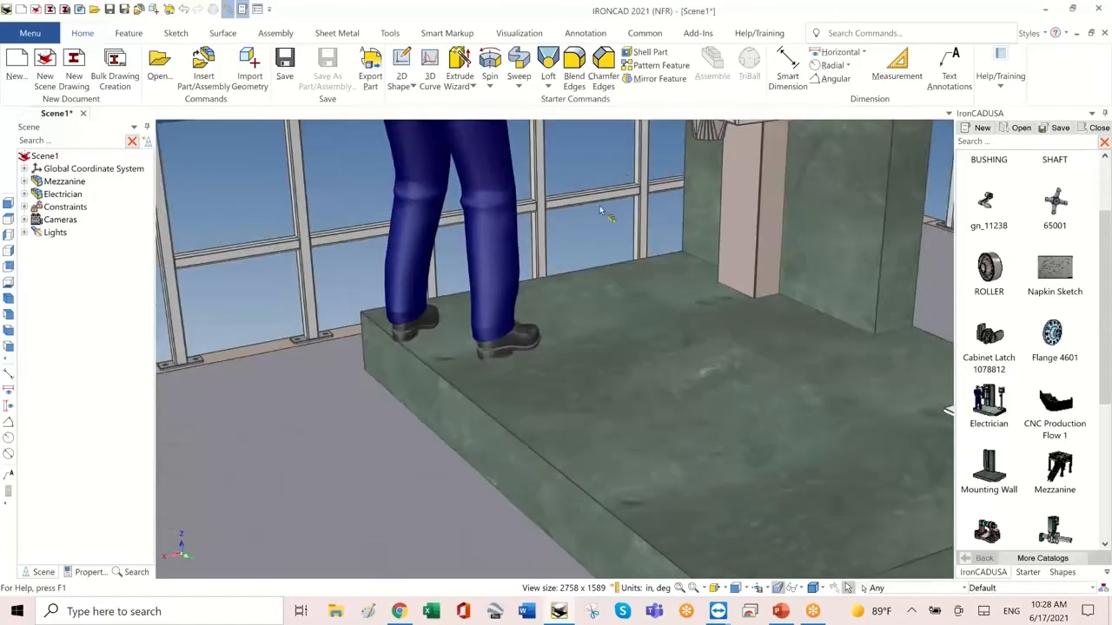
{"action": "scroll", "coordinate": [599, 210], "scroll_direction": "down", "scroll_amount": 2}
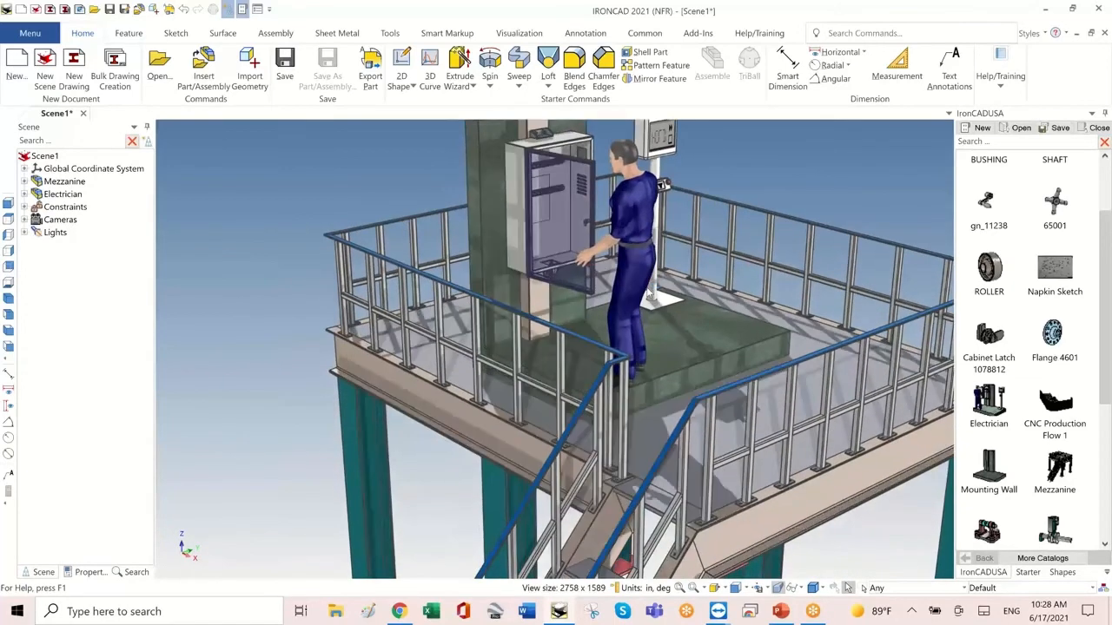
{"action": "right_click", "coordinate": [395, 238]}
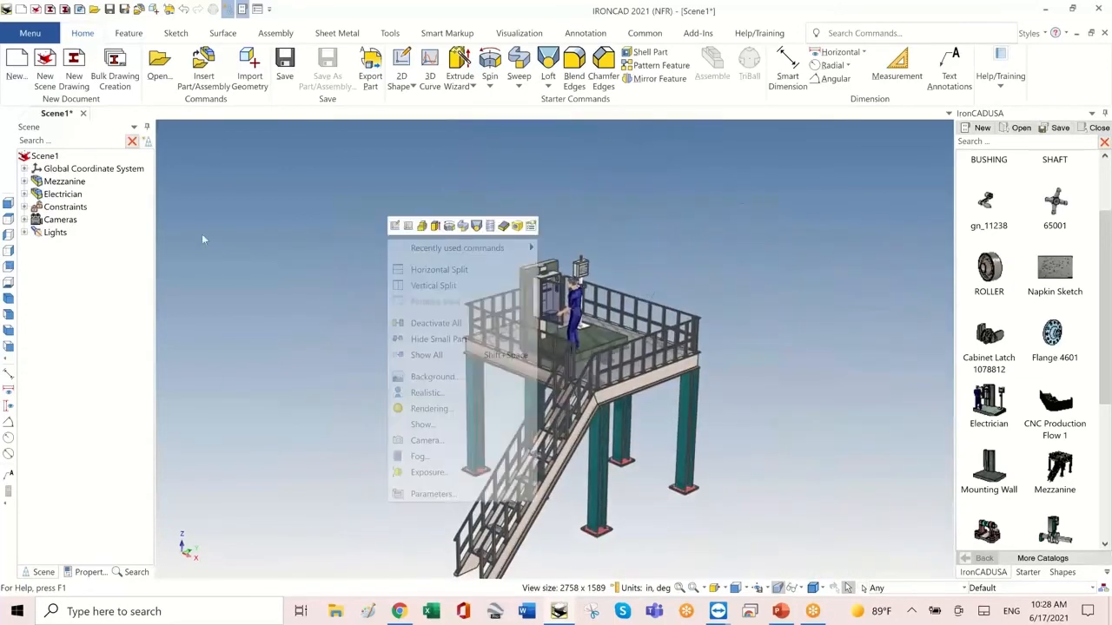
{"action": "left_click", "coordinate": [427, 392]}
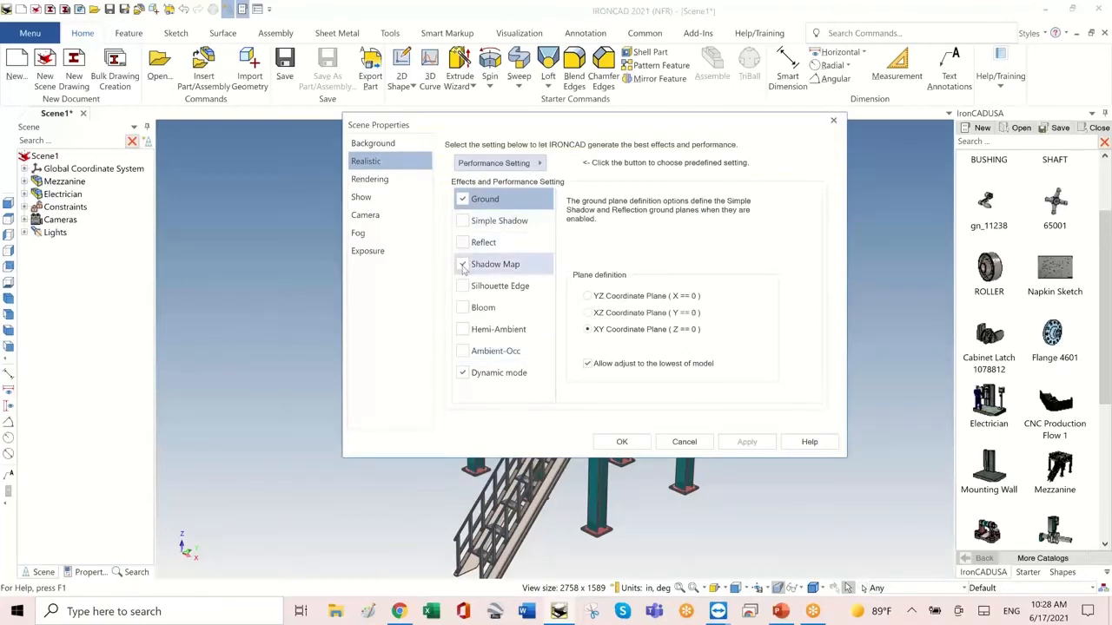
{"action": "left_click", "coordinate": [463, 267]}
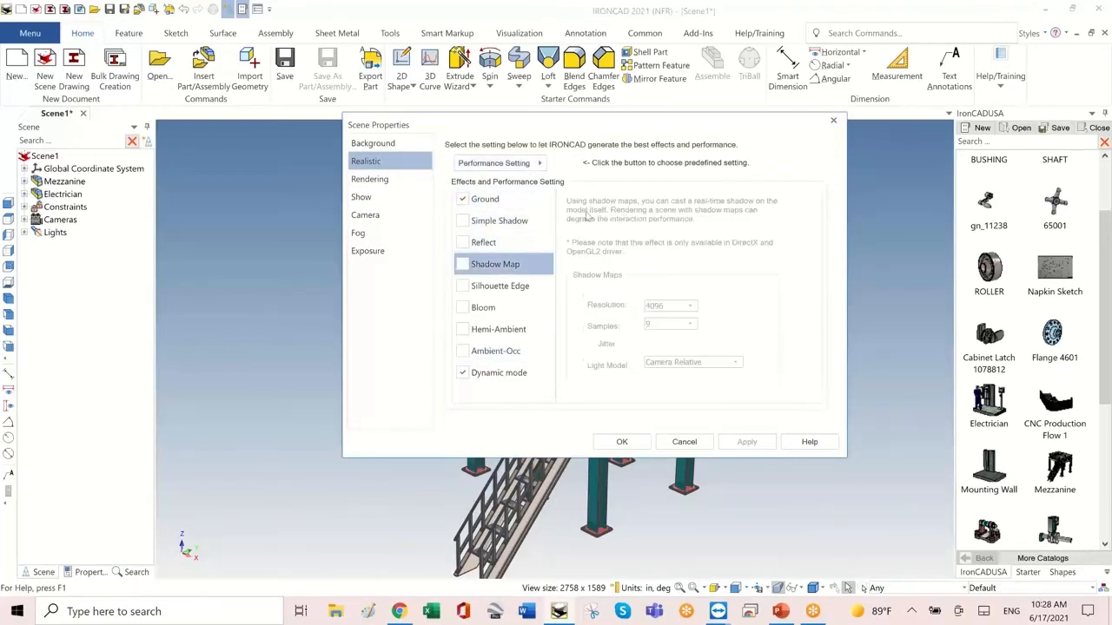
{"action": "left_click", "coordinate": [462, 220]}
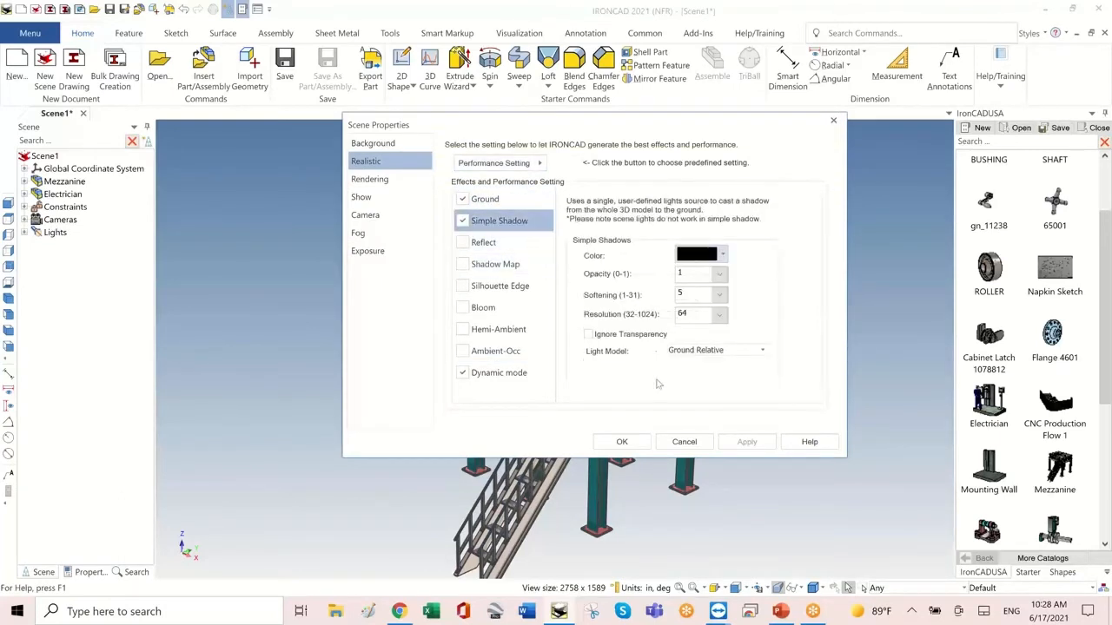
{"action": "left_click", "coordinate": [622, 443]}
{"action": "scroll", "coordinate": [785, 293], "scroll_direction": "up", "scroll_amount": 5}
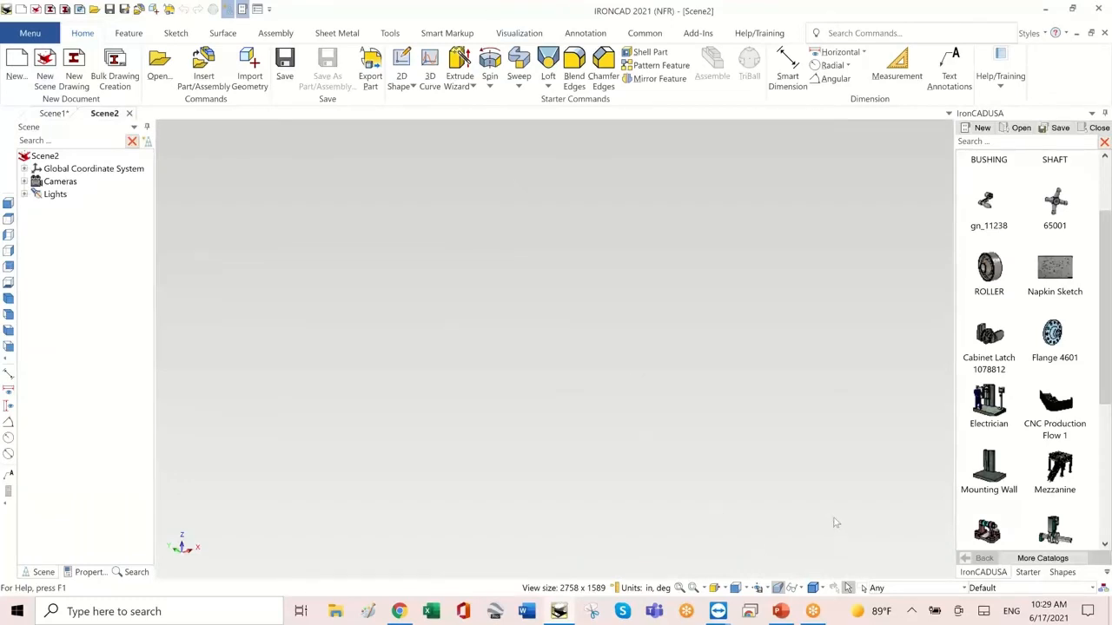
Place an Extrude block from the Starter catalog in the new empty scene and deselect it
{"action": "left_click", "coordinate": [1032, 574]}
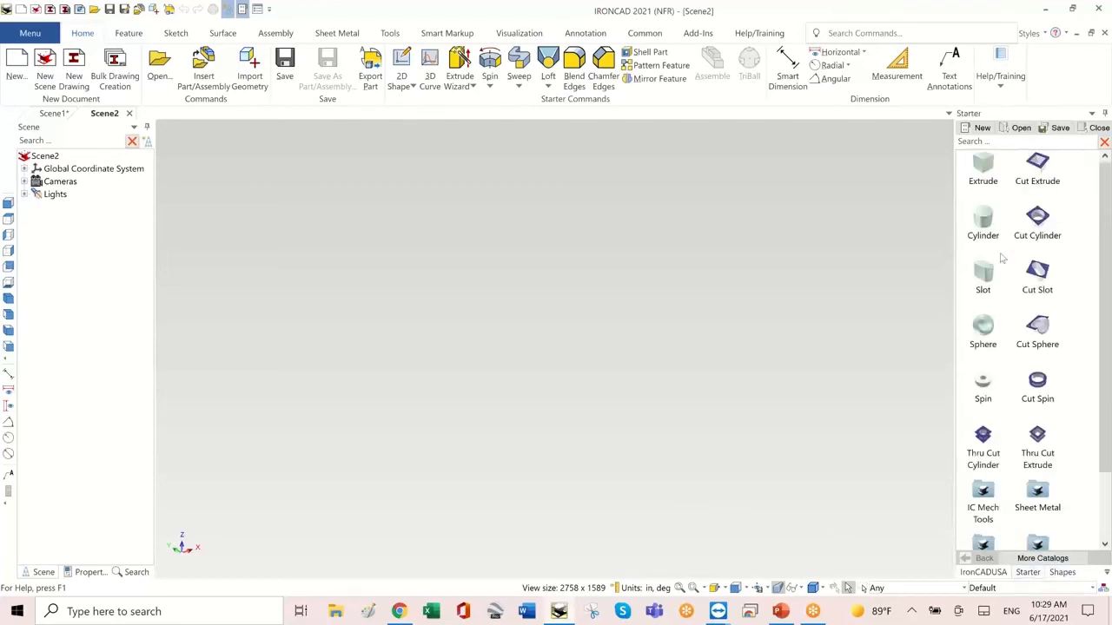
{"action": "left_click_drag", "start_coordinate": [982, 165], "coordinate": [643, 323]}
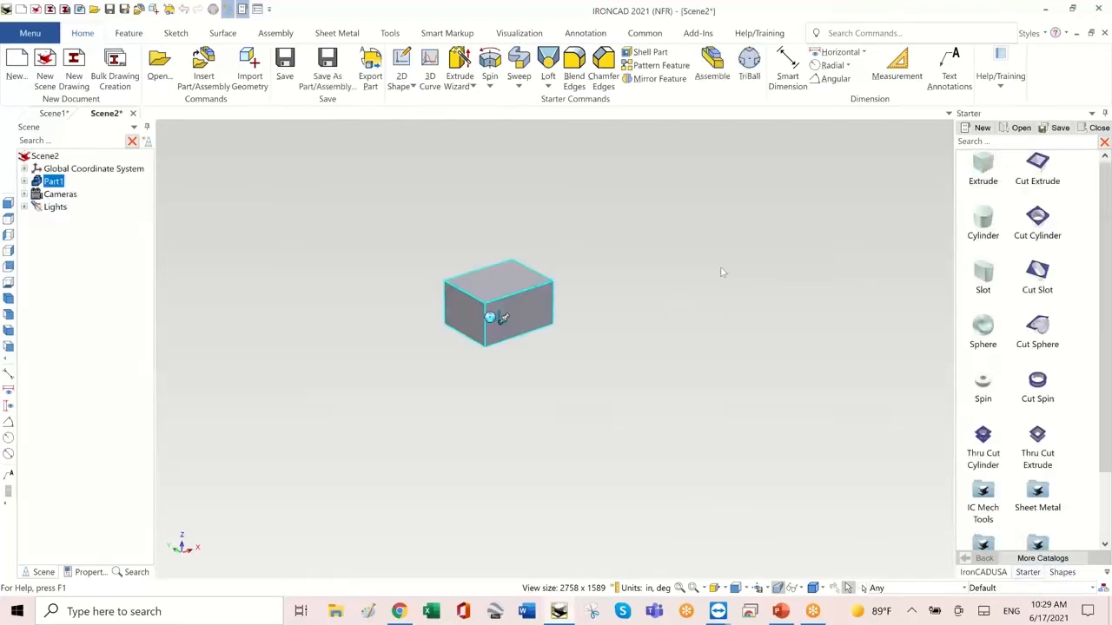
{"action": "left_click", "coordinate": [687, 232]}
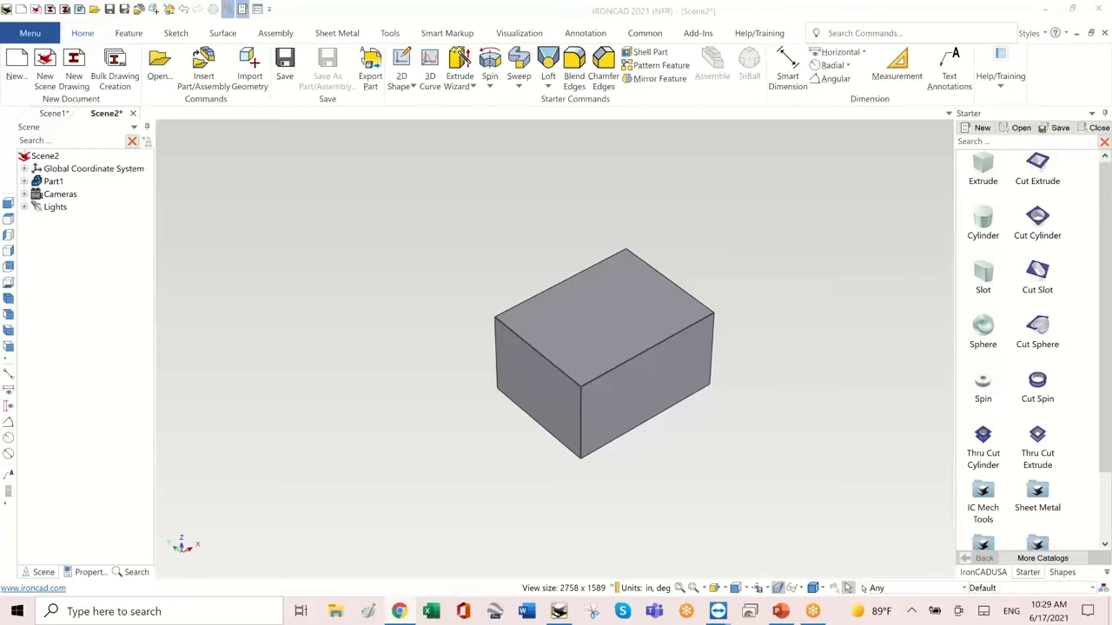
Enable the display of Sizebox Dimensions in the scene's Show settings and apply the change
{"action": "right_click", "coordinate": [382, 231]}
{"action": "left_click", "coordinate": [416, 396]}
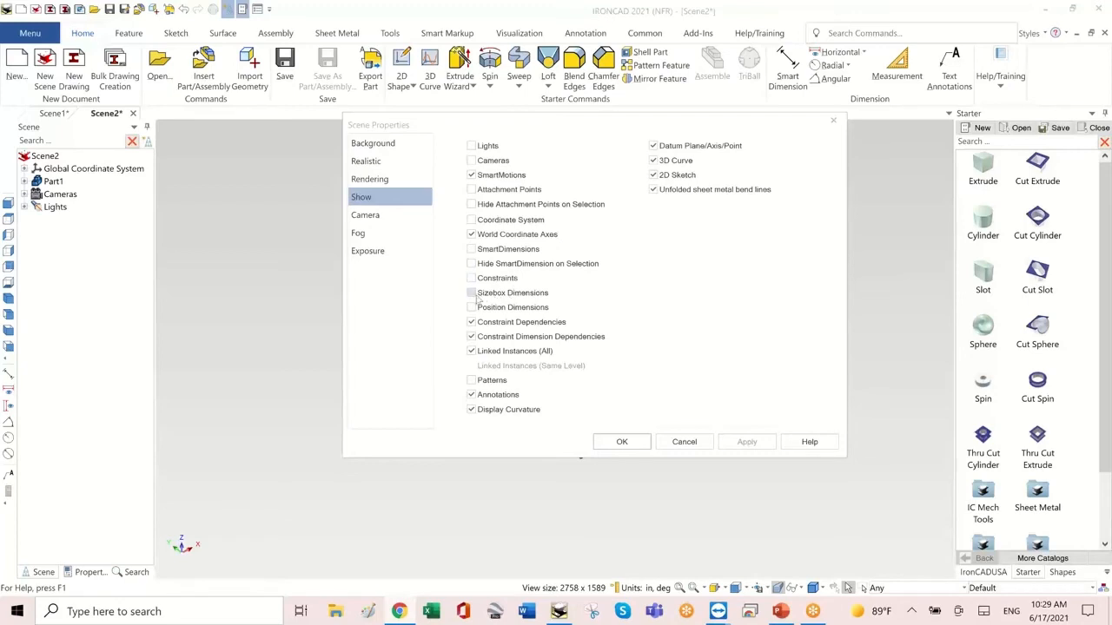
{"action": "left_click", "coordinate": [473, 294]}
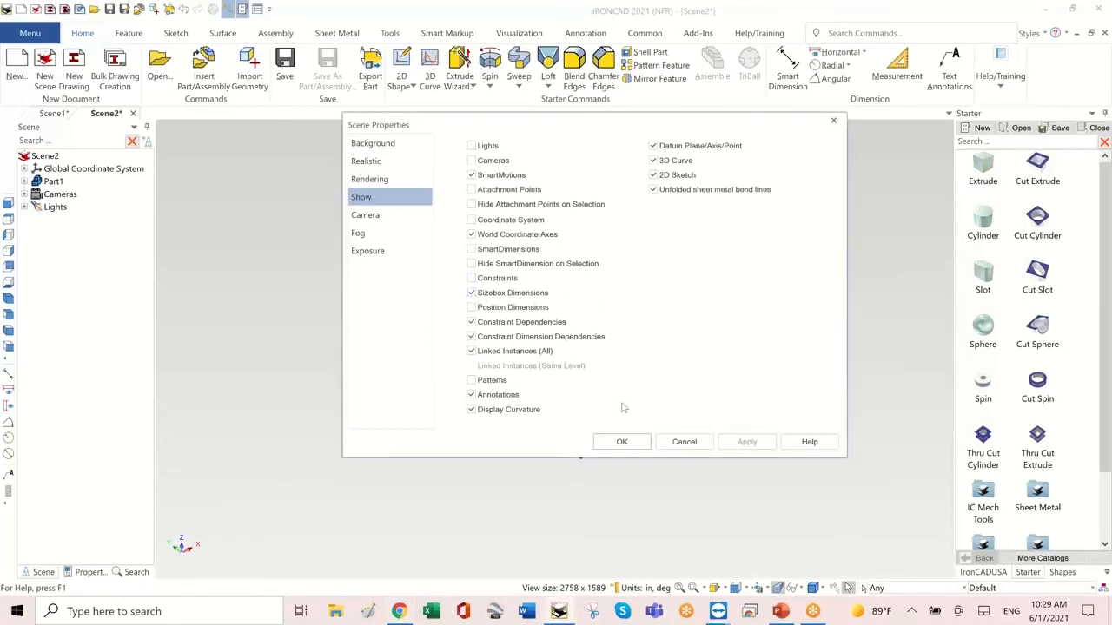
{"action": "left_click", "coordinate": [621, 441]}
Select the block at the IntelliShape level and examine its sizebox dimensions from several angles
{"action": "left_click", "coordinate": [660, 355]}
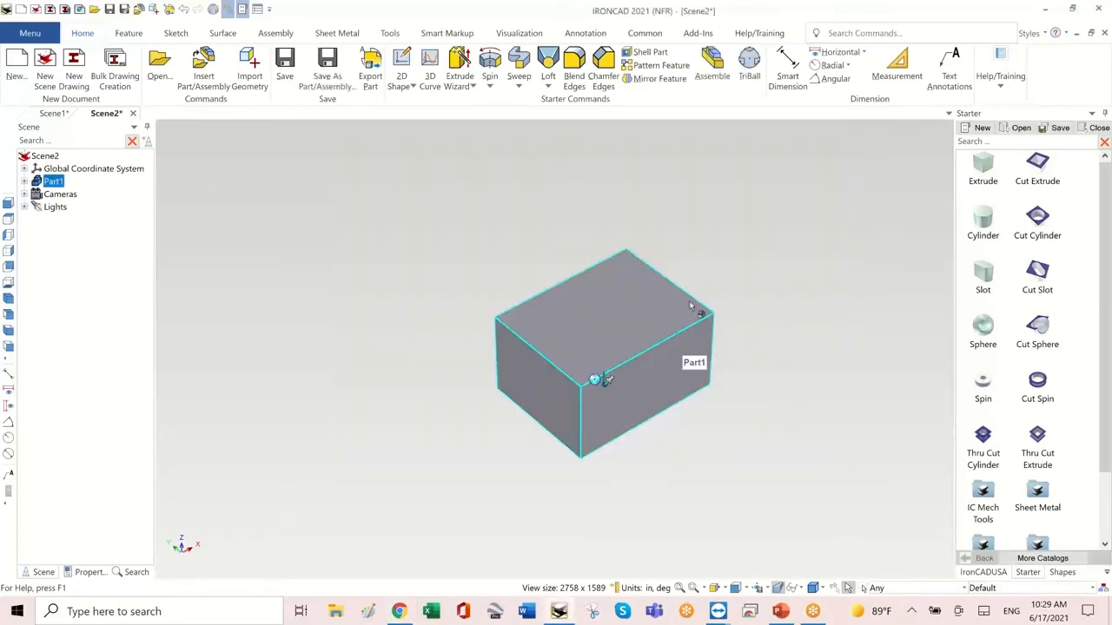
{"action": "middle_click_drag", "start_coordinate": [643, 432], "coordinate": [643, 388]}
{"action": "left_click", "coordinate": [643, 390]}
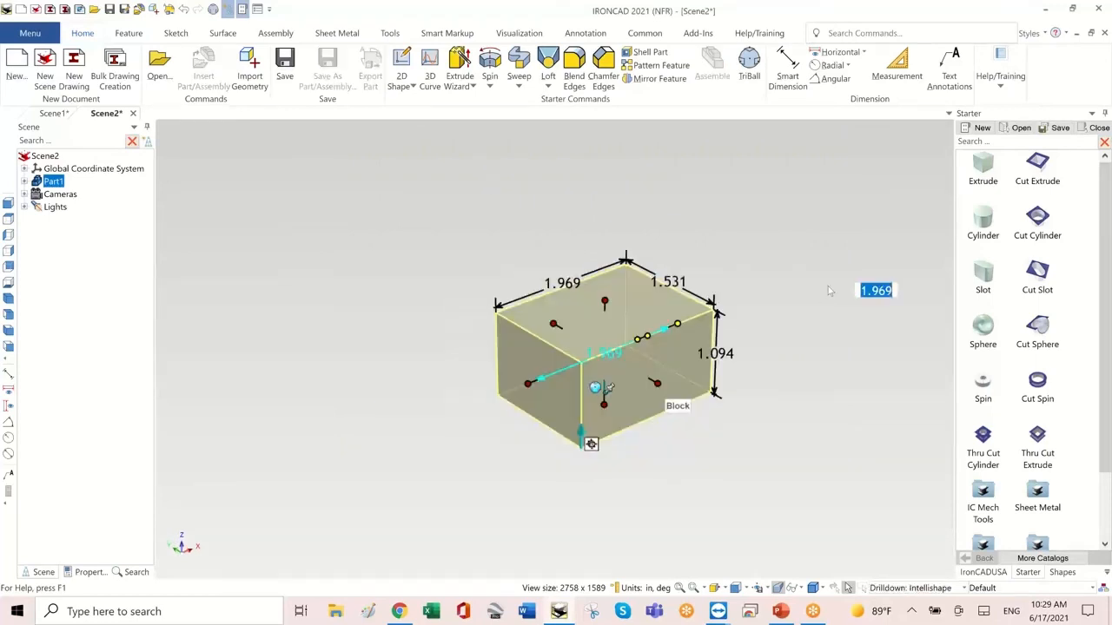
{"action": "scroll", "coordinate": [826, 290], "scroll_direction": "up", "scroll_amount": 3}
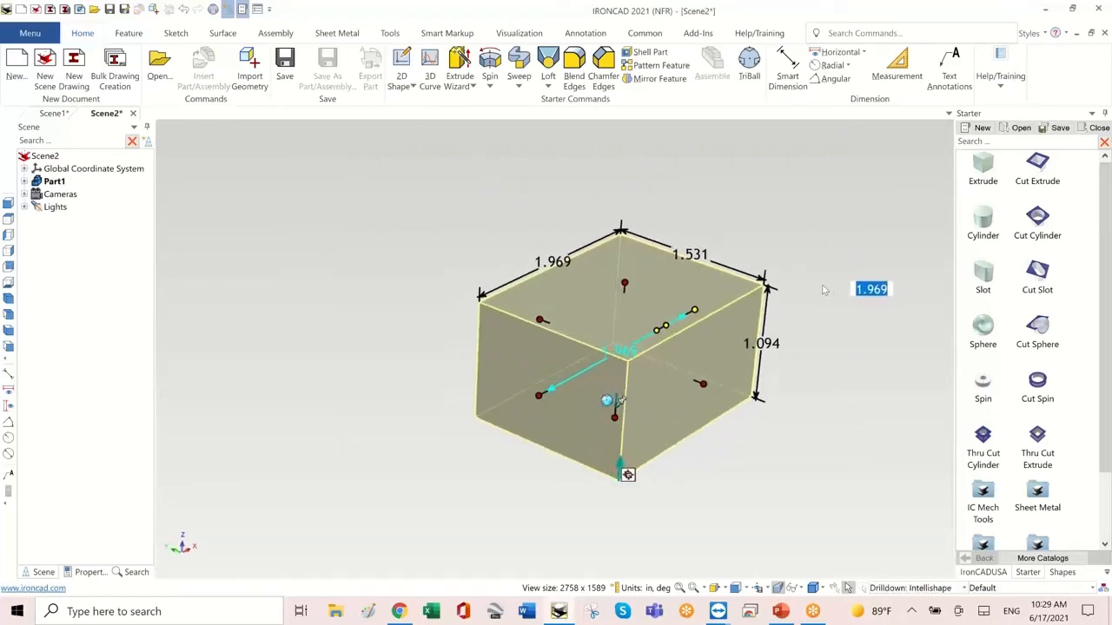
{"action": "scroll", "coordinate": [824, 290], "scroll_direction": "up", "scroll_amount": 5}
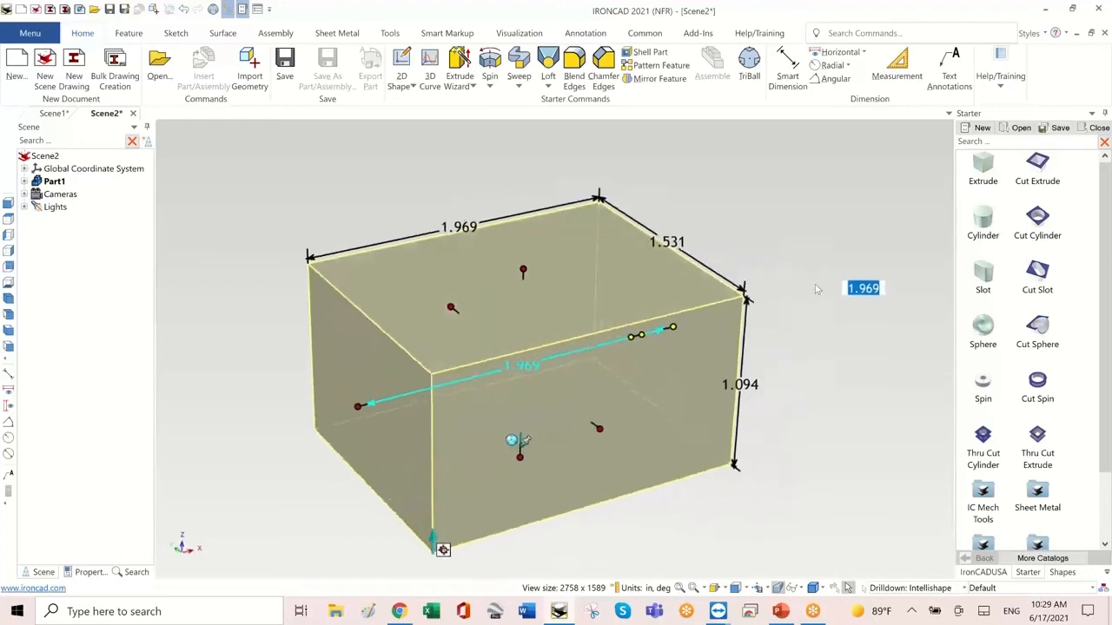
{"action": "left_click", "coordinate": [767, 257]}
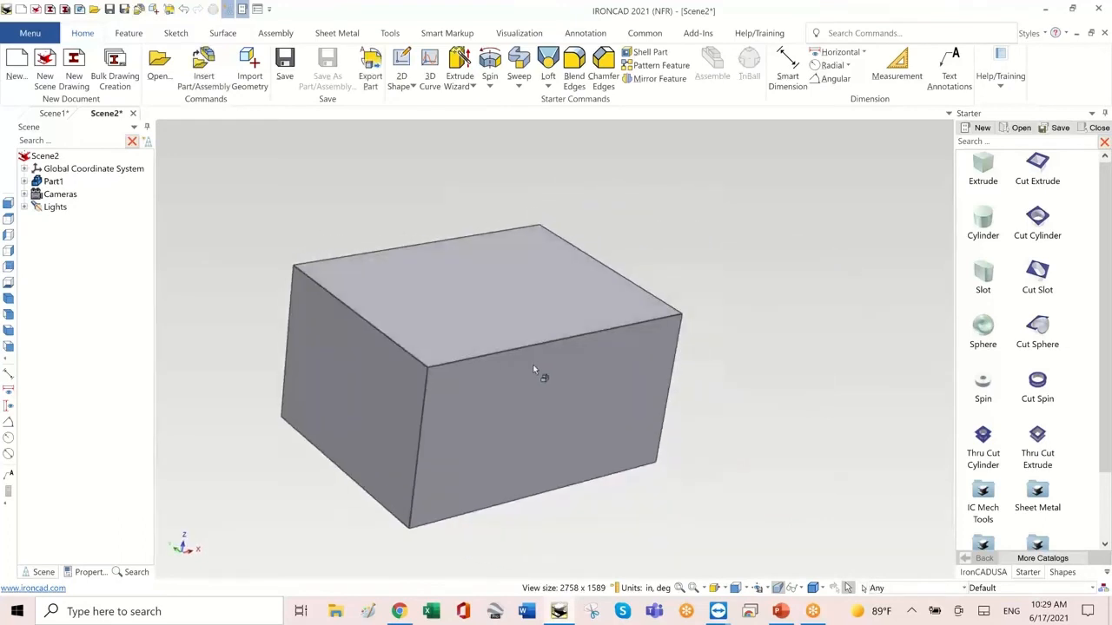
{"action": "left_click", "coordinate": [533, 370]}
{"action": "left_click", "coordinate": [599, 305]}
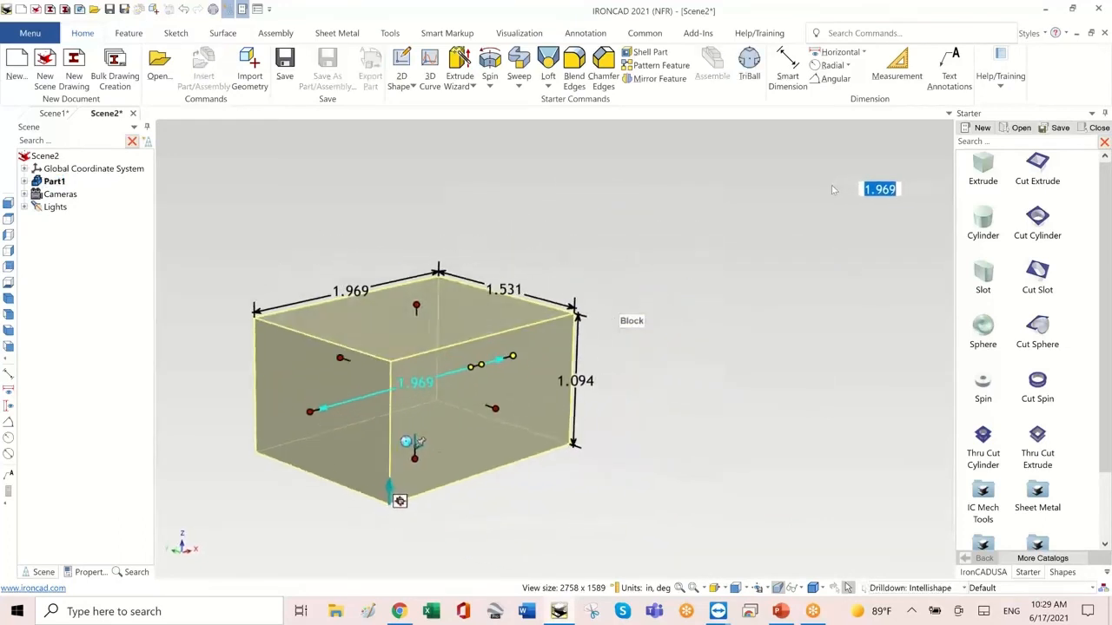
{"action": "middle_click_drag", "start_coordinate": [831, 190], "coordinate": [491, 250]}
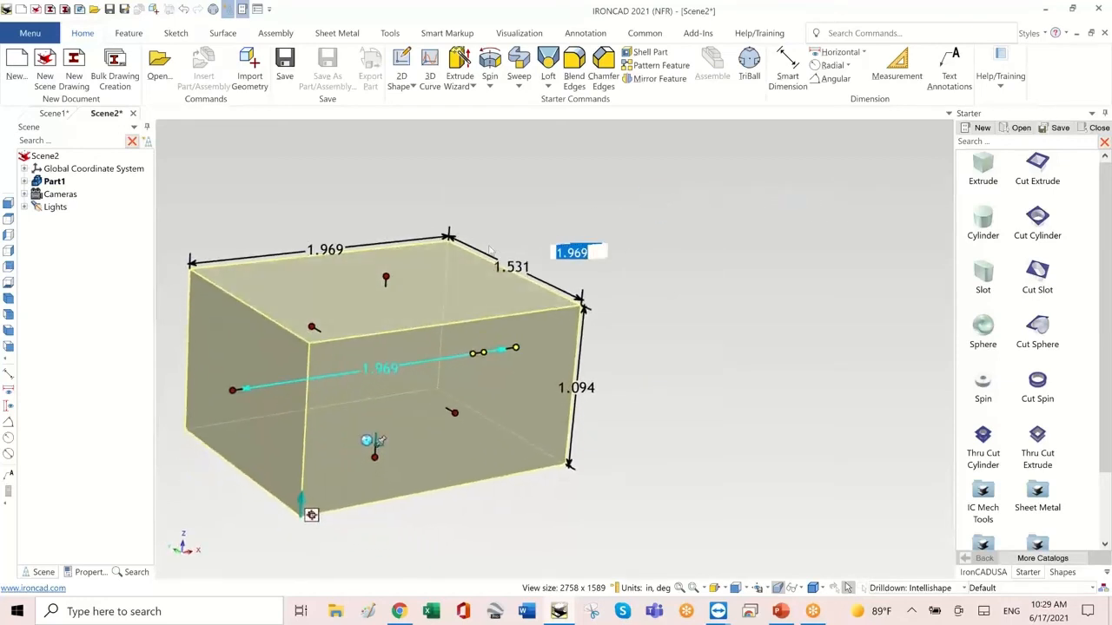
{"action": "middle_click_drag", "start_coordinate": [553, 290], "coordinate": [728, 264]}
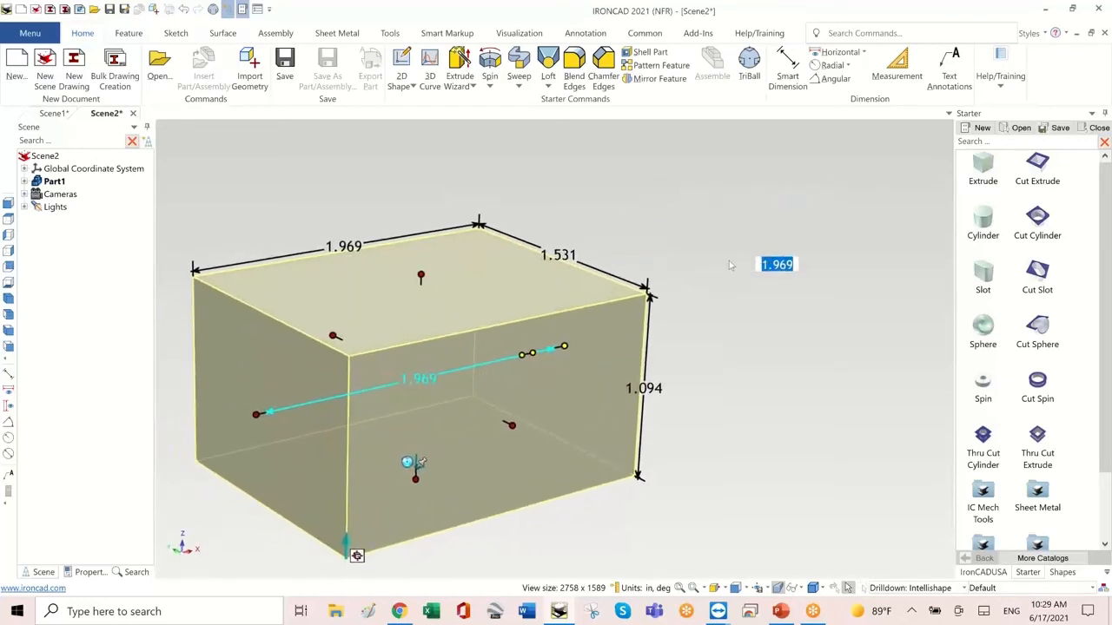
Place a Slot shape from the Starter catalog in empty space beside the block
{"action": "left_click", "coordinate": [731, 263]}
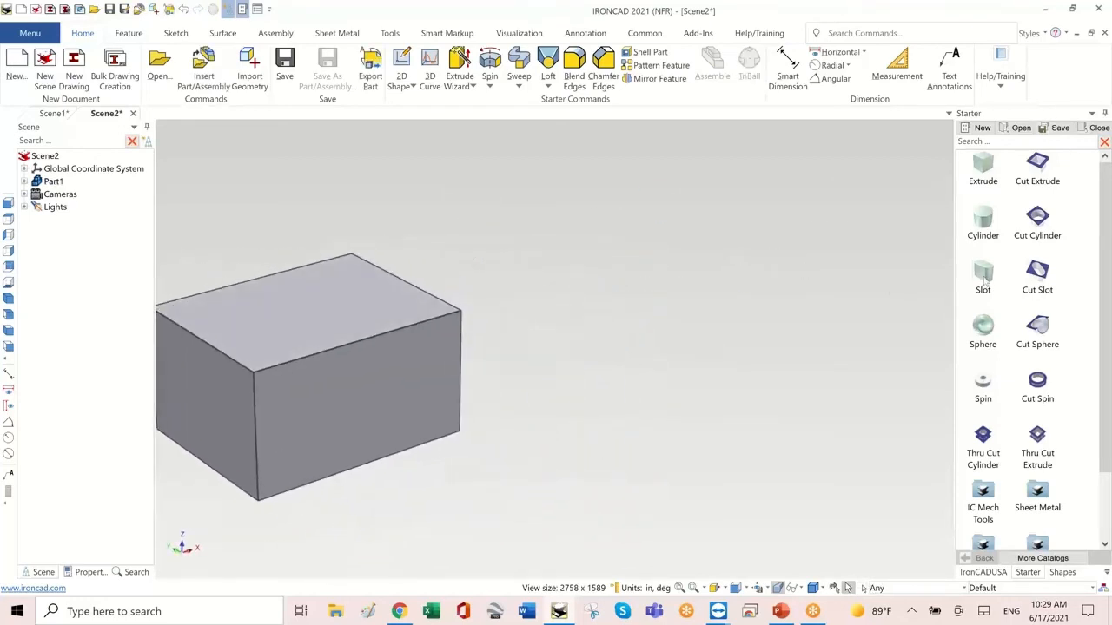
{"action": "left_click_drag", "start_coordinate": [985, 278], "coordinate": [805, 311]}
{"action": "left_click", "coordinate": [831, 308]}
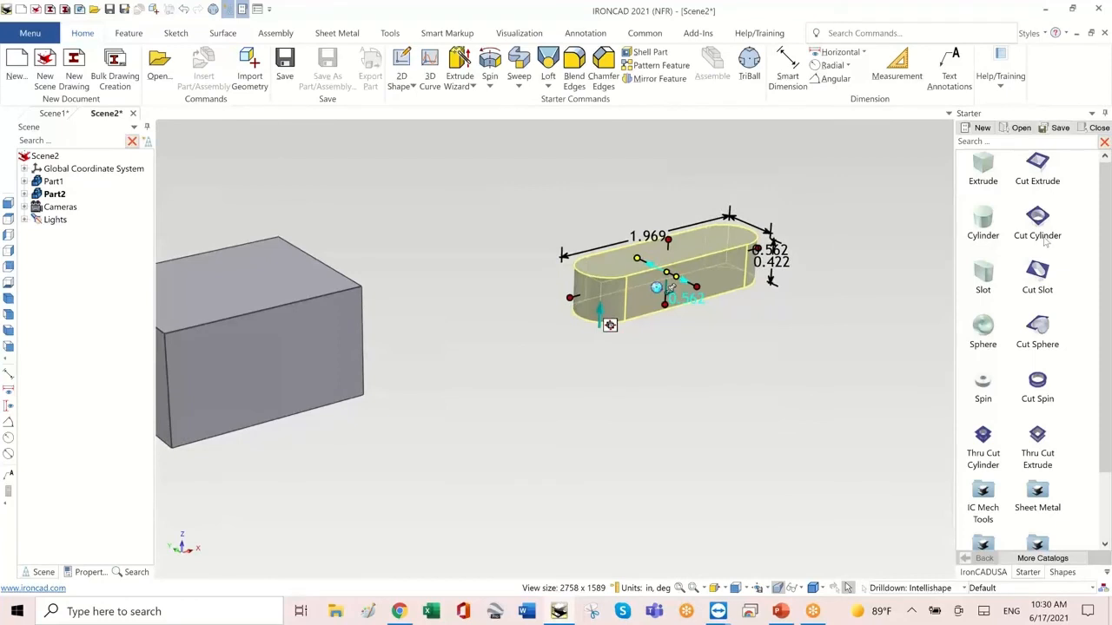
Add a Cut Extrude from the Starter catalog to the block's top face and deselect it
{"action": "left_click_drag", "start_coordinate": [1045, 169], "coordinate": [508, 300]}
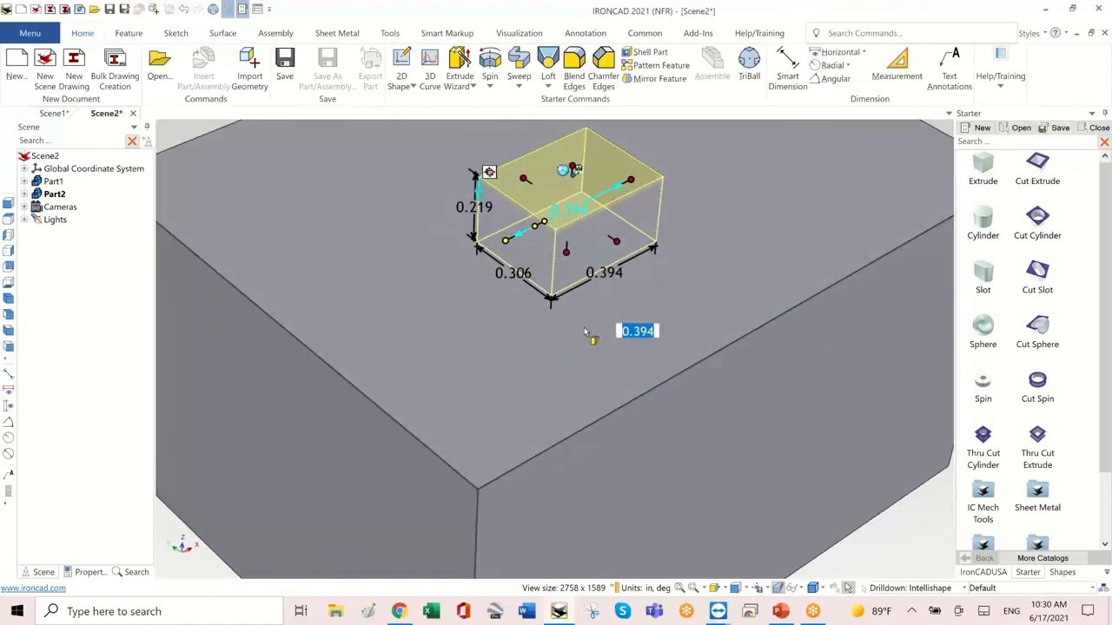
{"action": "scroll", "coordinate": [584, 326], "scroll_direction": "down", "scroll_amount": 5}
{"action": "left_click", "coordinate": [790, 199]}
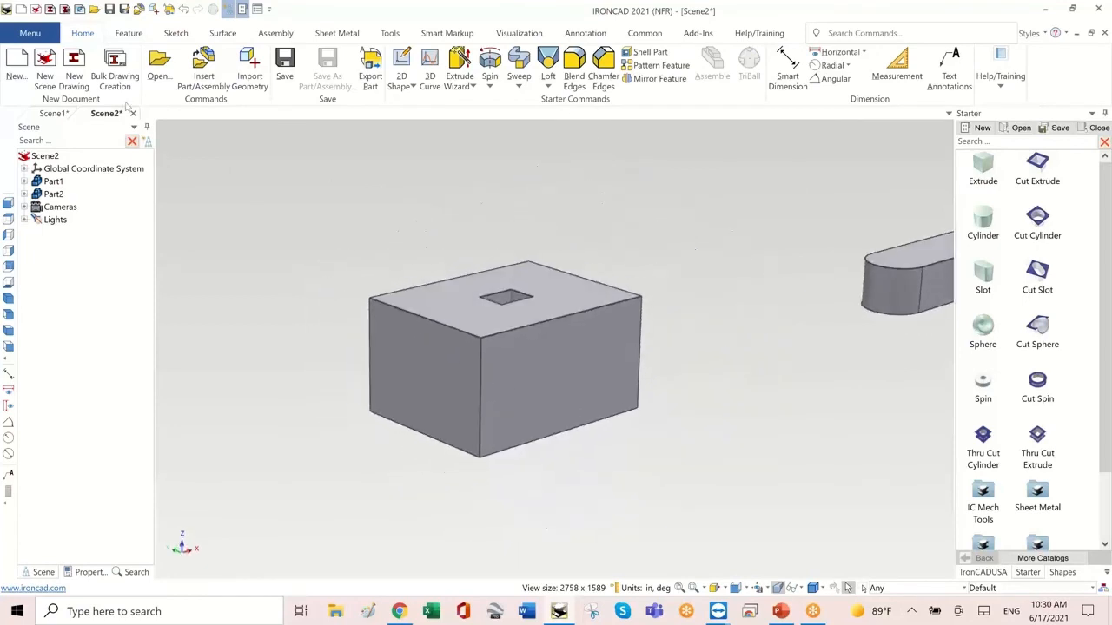
Switch to Scene1, inspect the column block behind the electrical cabinet at the IntelliShape level for displayed dimensions, and clear the selection
{"action": "left_click", "coordinate": [52, 113]}
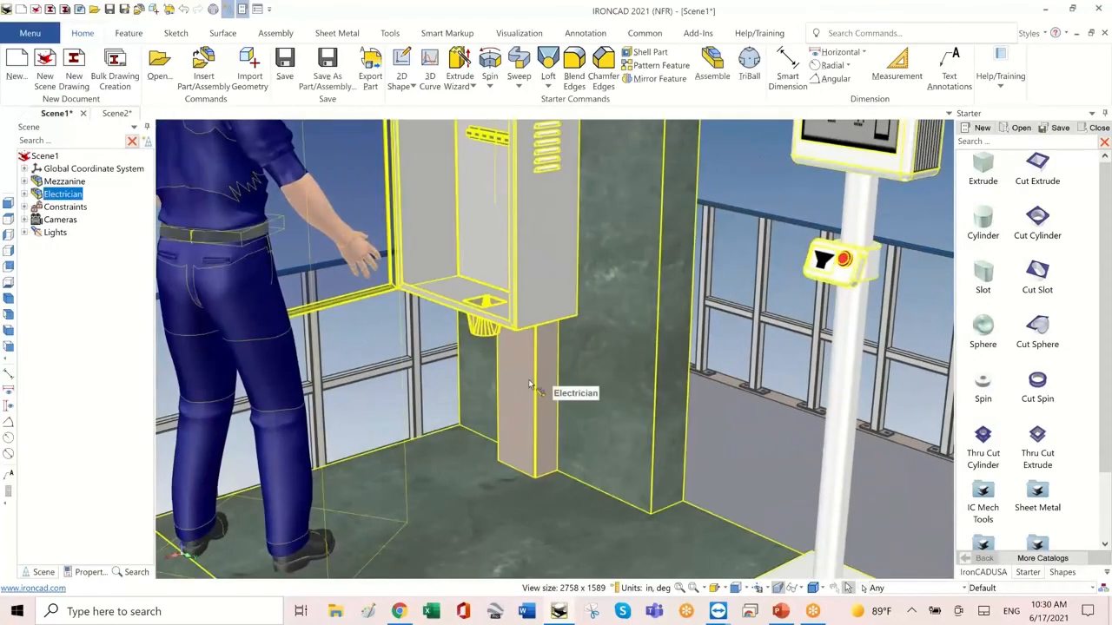
{"action": "left_click", "coordinate": [527, 385]}
{"action": "scroll", "coordinate": [527, 385], "scroll_direction": "down", "scroll_amount": 5}
{"action": "left_click", "coordinate": [538, 385]}
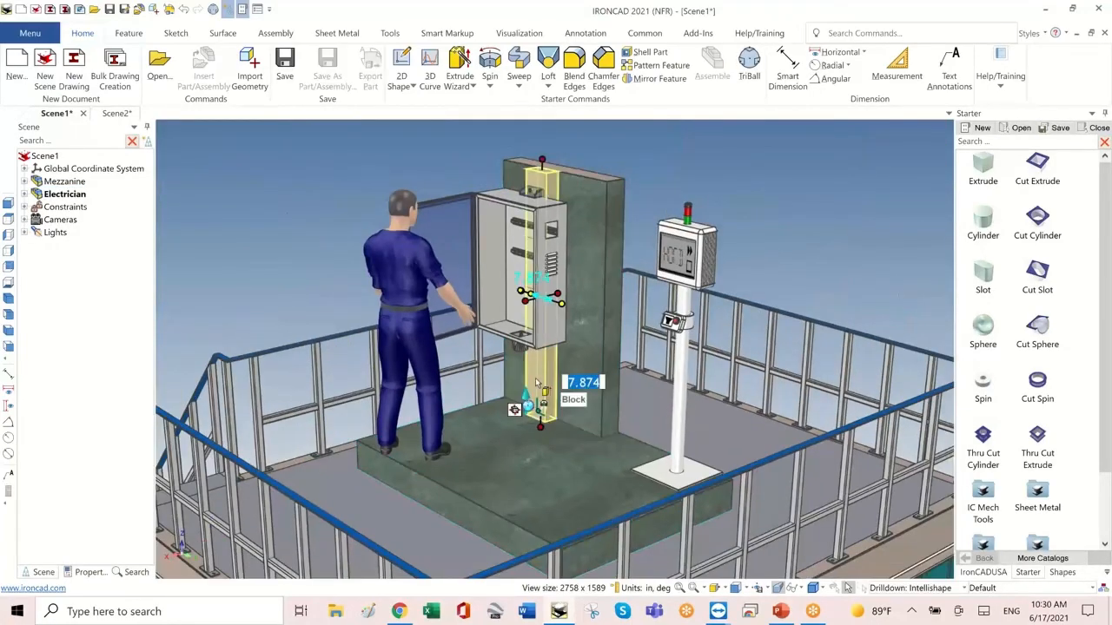
{"action": "middle_click_drag", "start_coordinate": [734, 364], "coordinate": [696, 358]}
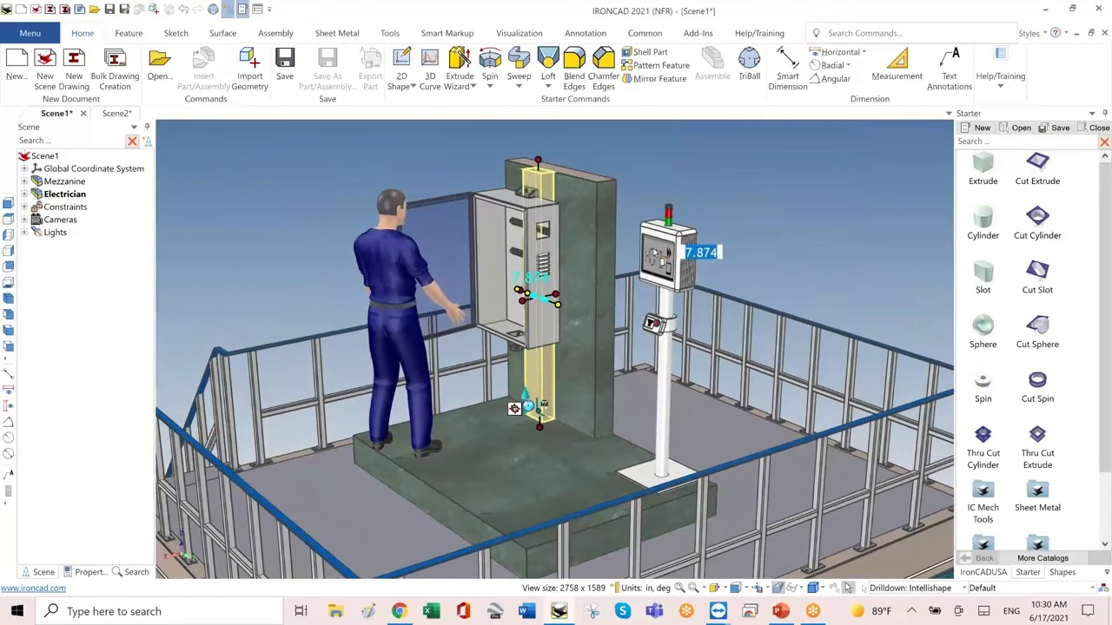
{"action": "key", "text": "Escape"}
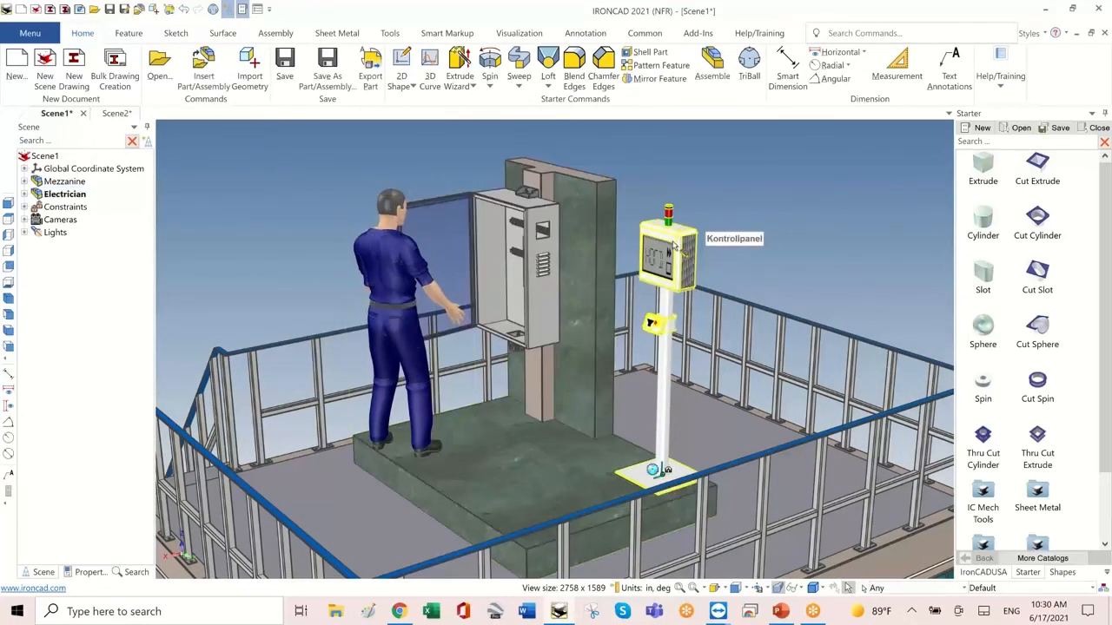
Select the control panel and the cabinet's side face in turn to inspect the selection levels, and clear the selection
{"action": "left_click", "coordinate": [679, 235]}
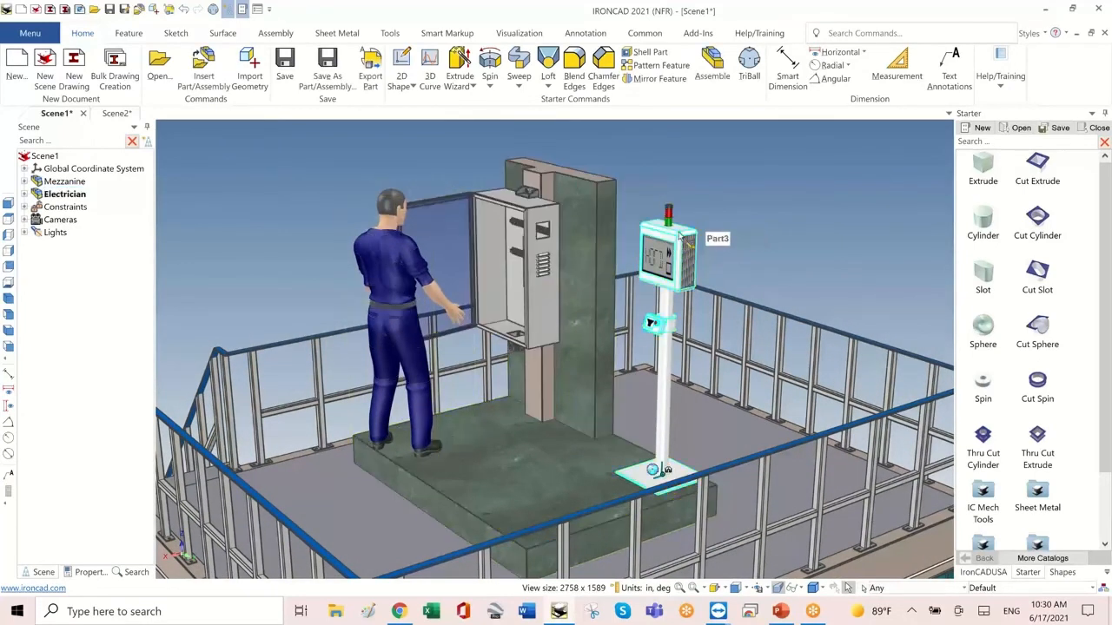
{"action": "left_click", "coordinate": [492, 233]}
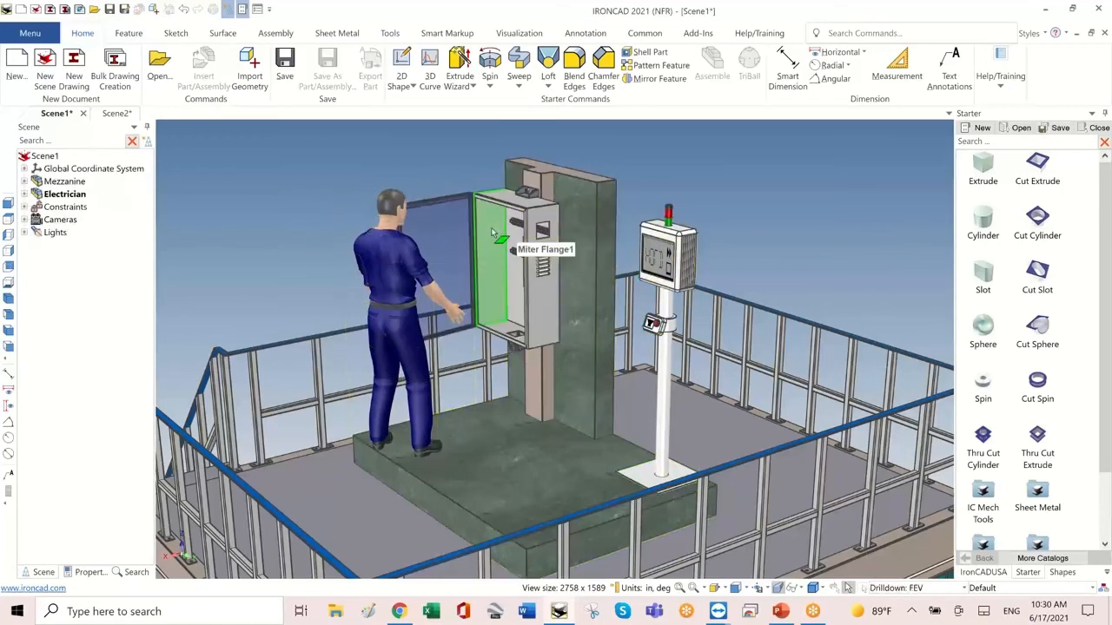
{"action": "left_click", "coordinate": [492, 232]}
{"action": "left_click", "coordinate": [799, 168]}
{"action": "scroll", "coordinate": [799, 187], "scroll_direction": "down", "scroll_amount": 5}
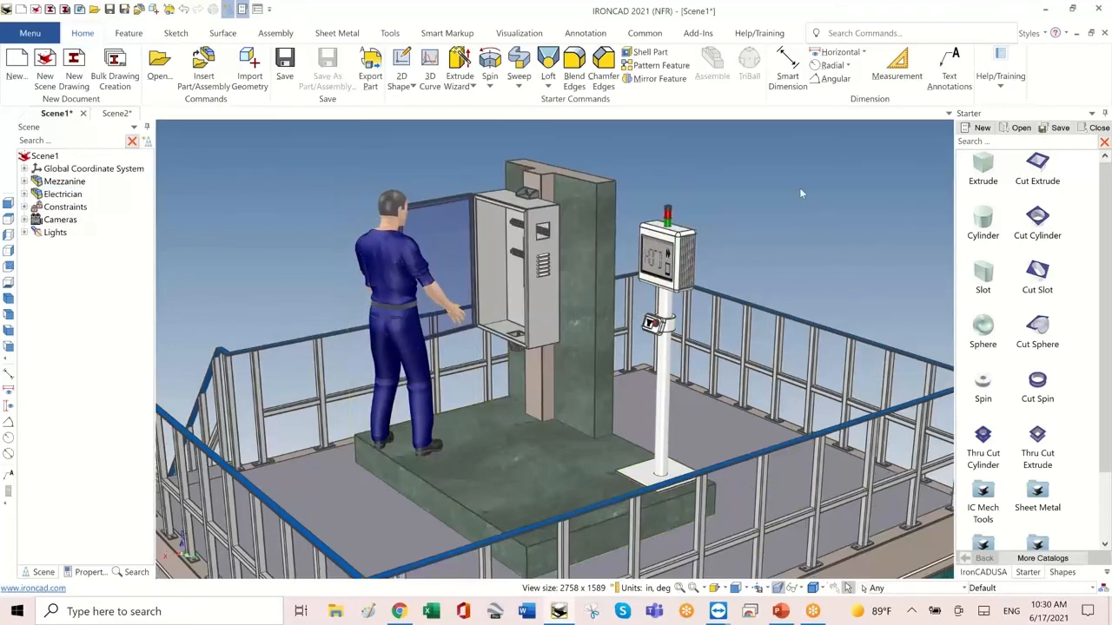
Return to Scene2, examine the block's sizebox dimensions at the IntelliShape level from several angles, and deselect the block
{"action": "left_click", "coordinate": [116, 113]}
{"action": "left_click", "coordinate": [609, 383]}
{"action": "left_click", "coordinate": [607, 382]}
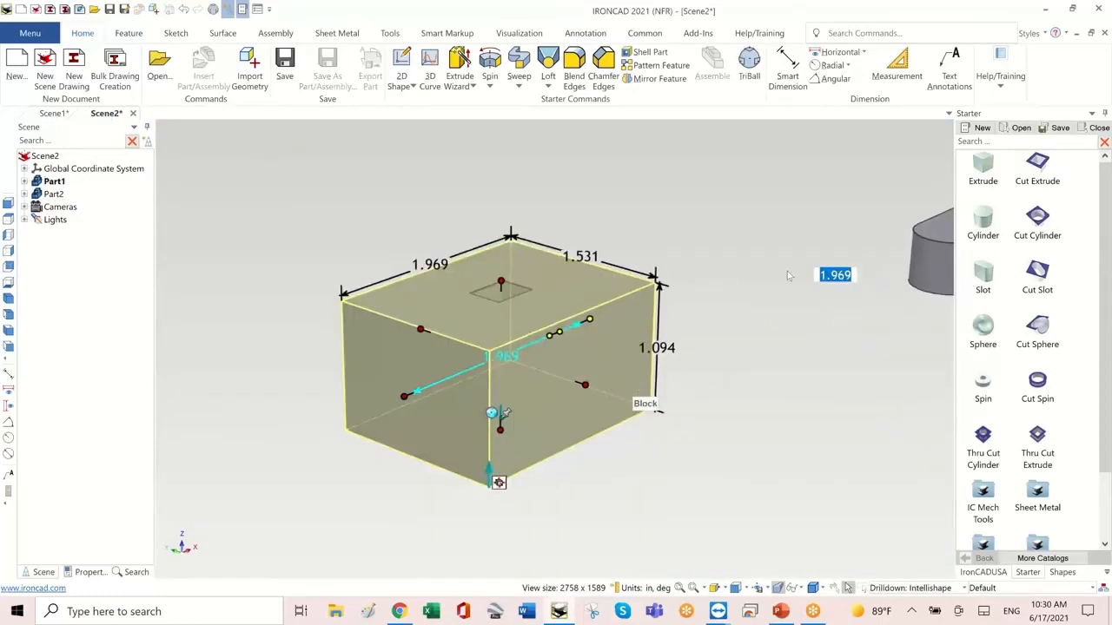
{"action": "mouse_move", "coordinate": [607, 382]}
{"action": "middle_mouse_down"}
{"action": "mouse_move", "coordinate": [639, 363]}
{"action": "mouse_move", "coordinate": [599, 369]}
{"action": "middle_mouse_up"}
{"action": "scroll", "coordinate": [577, 309], "scroll_direction": "up", "scroll_amount": 3}
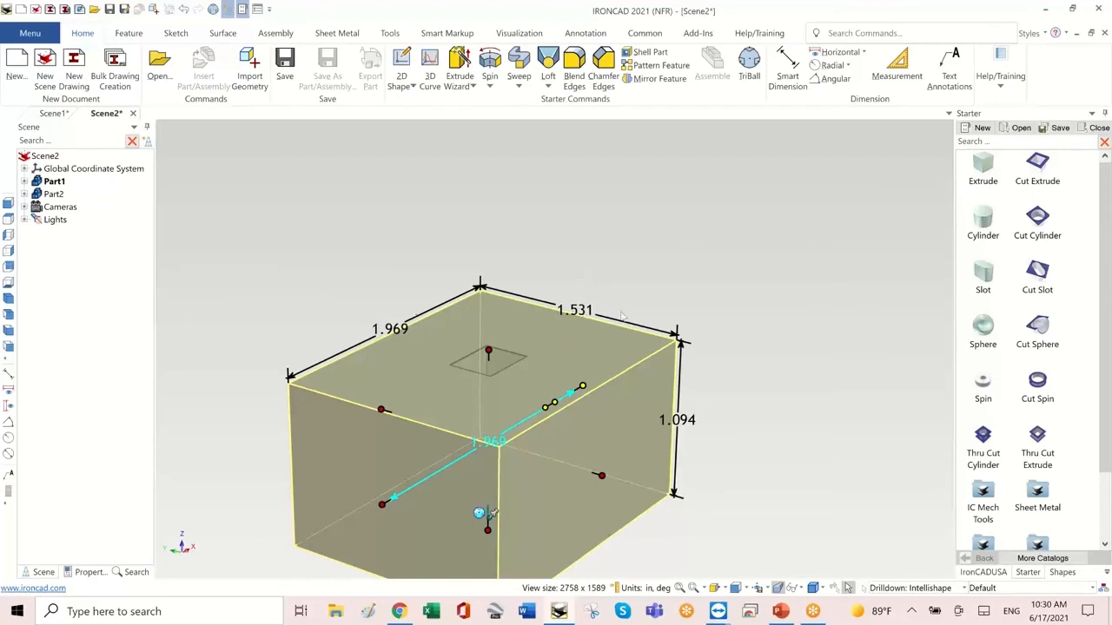
{"action": "scroll", "coordinate": [517, 523], "scroll_direction": "down", "scroll_amount": 2}
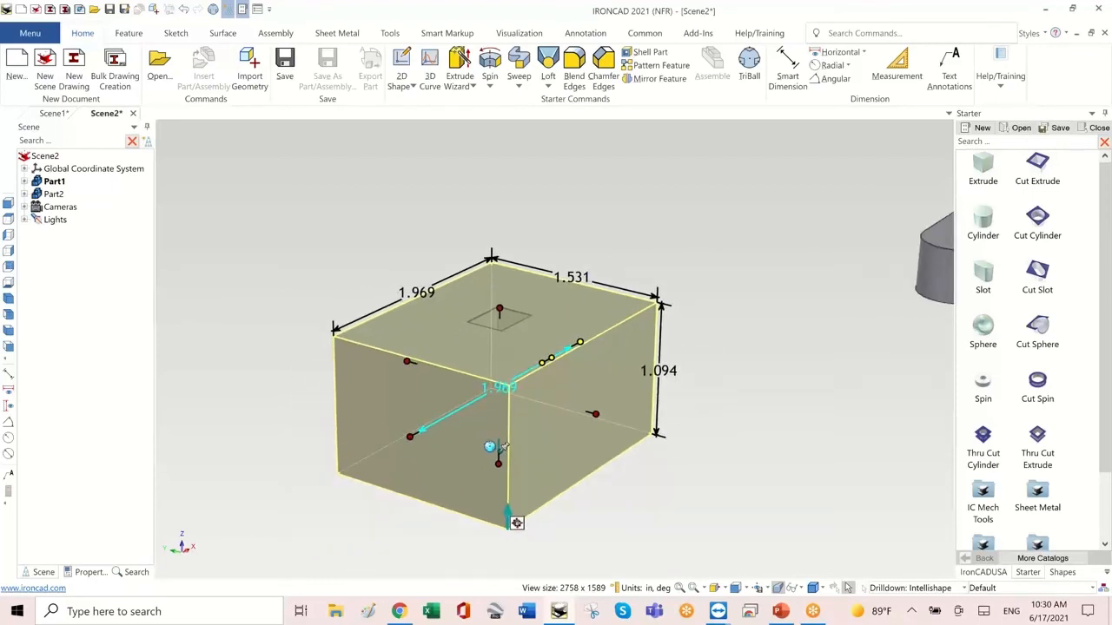
{"action": "left_click", "coordinate": [700, 248]}
{"action": "scroll", "coordinate": [708, 261], "scroll_direction": "down", "scroll_amount": 3}
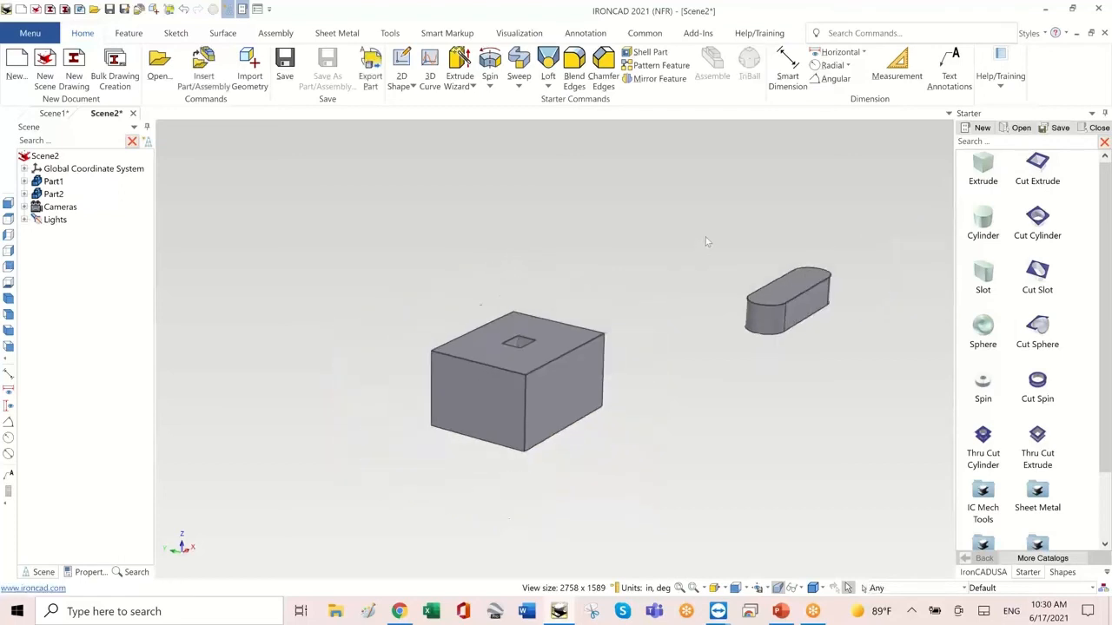
Delete the slot part and the block part from Scene2
{"action": "left_click", "coordinate": [733, 320]}
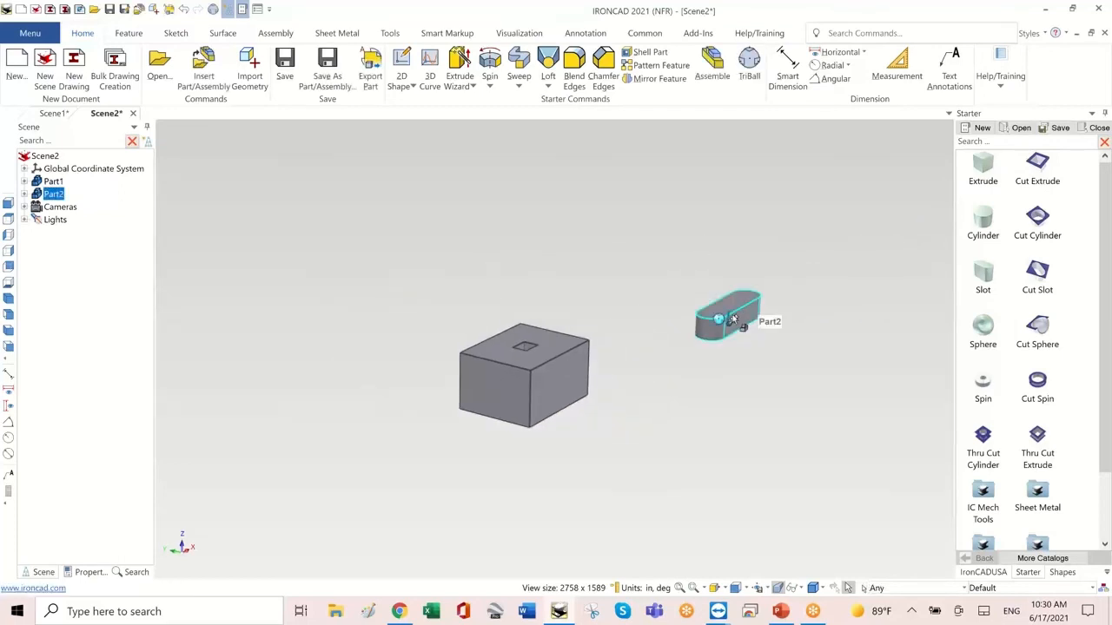
{"action": "key", "text": "Delete"}
{"action": "left_click", "coordinate": [547, 340]}
{"action": "key", "text": "Delete"}
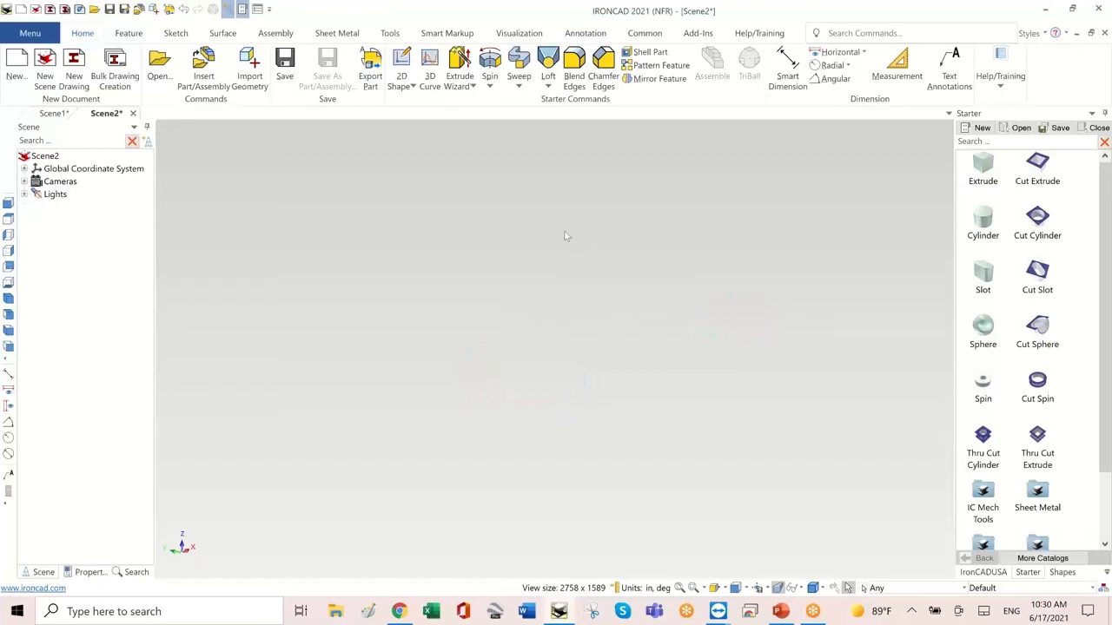
Close IronCAD and discard the changes to the open scenes
{"action": "left_click", "coordinate": [1097, 9]}
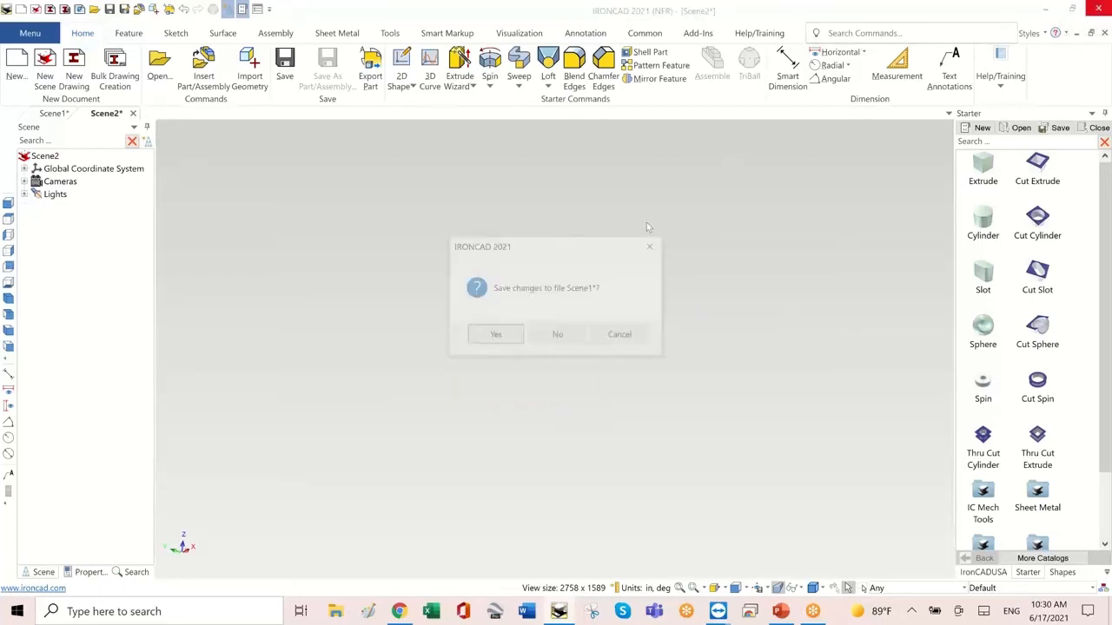
{"action": "left_click", "coordinate": [556, 337]}
{"action": "left_click", "coordinate": [556, 337]}
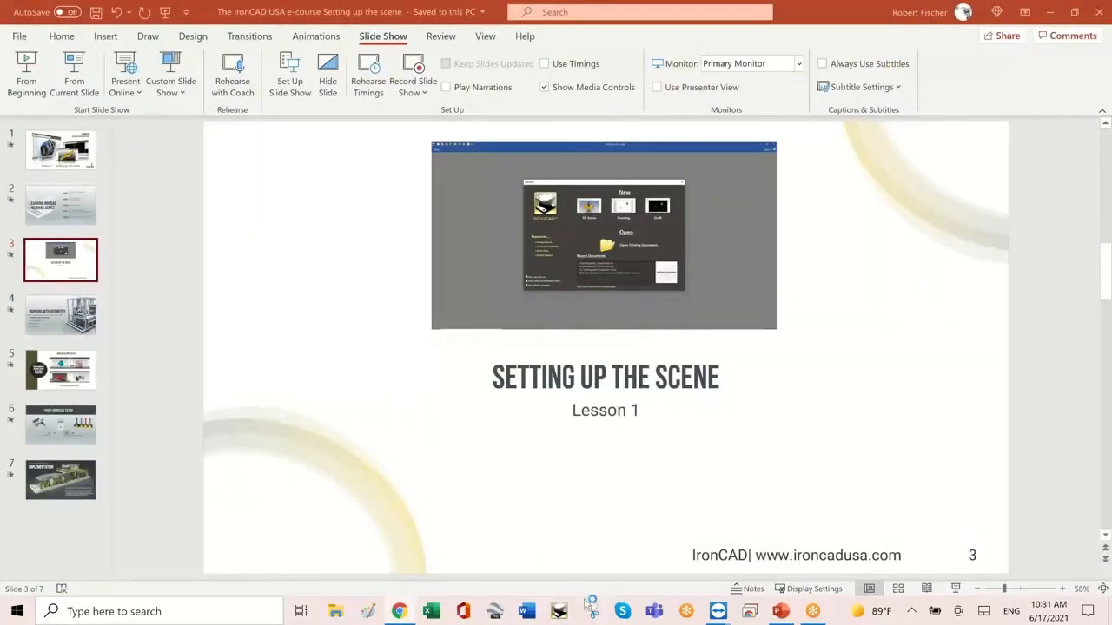
Relaunch IronCAD with a new 3D scene and place an Extrude block from the Starter catalog in it
{"action": "left_click", "coordinate": [561, 612]}
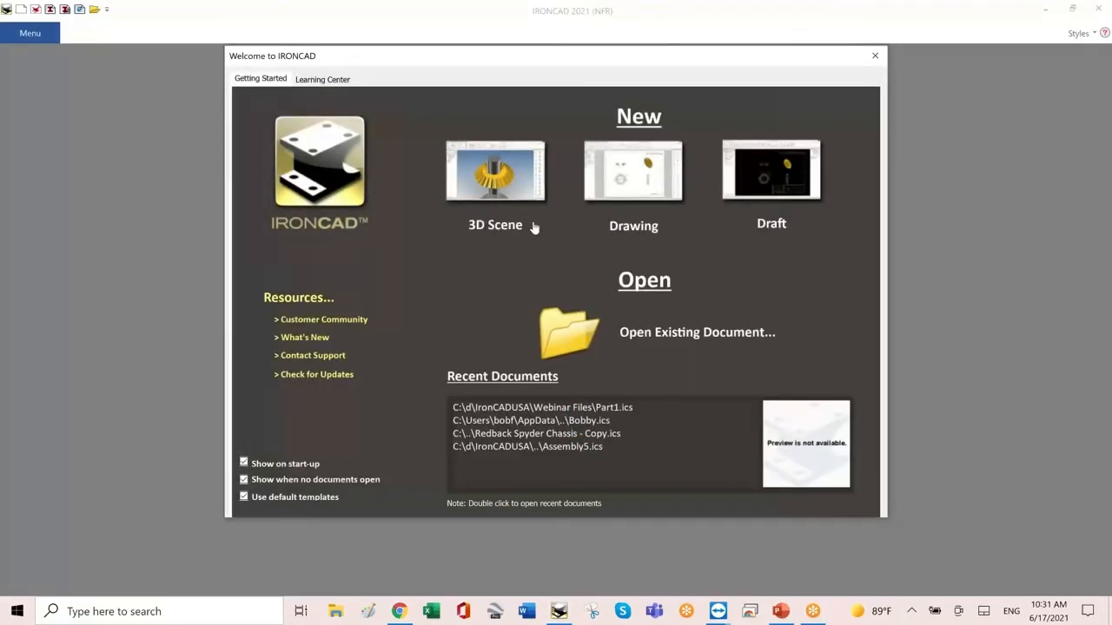
{"action": "left_click", "coordinate": [494, 187]}
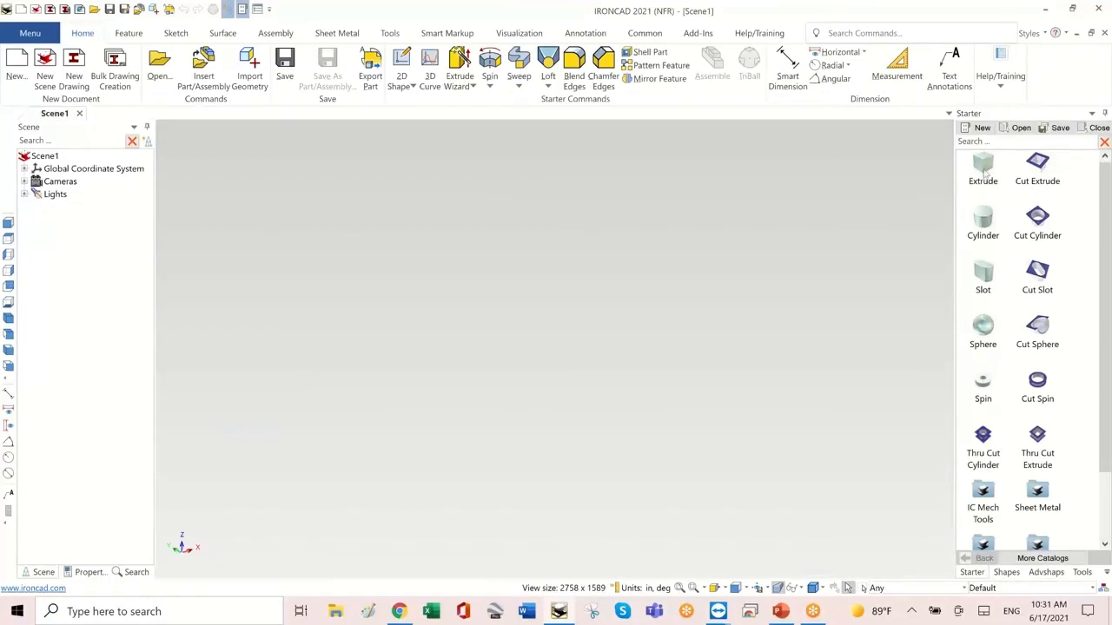
{"action": "left_click_drag", "start_coordinate": [984, 171], "coordinate": [600, 402]}
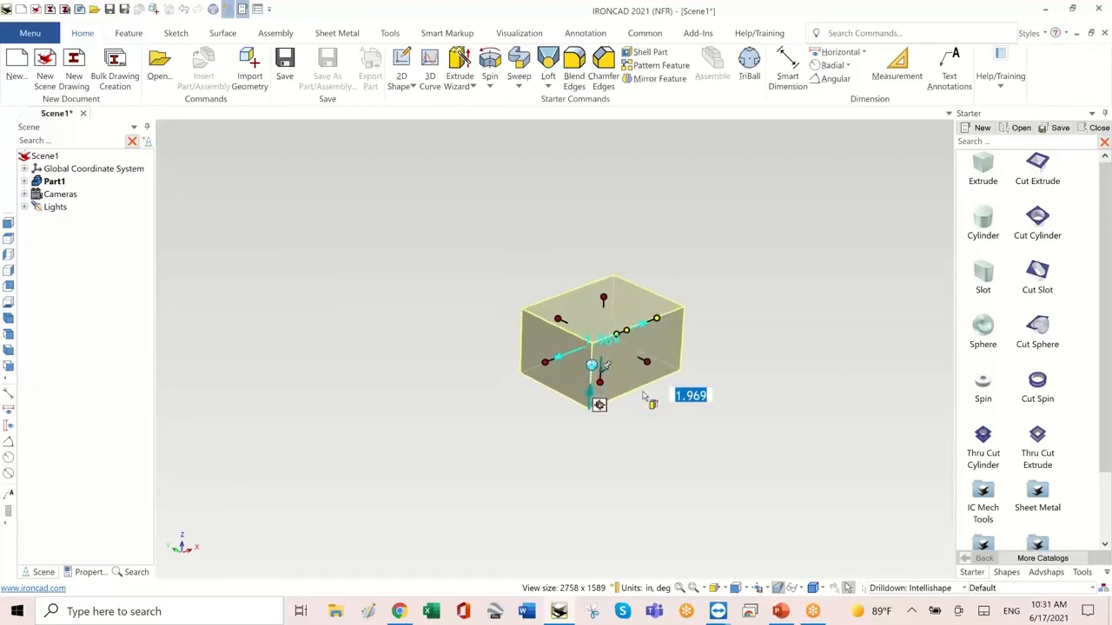
{"action": "left_click", "coordinate": [739, 262]}
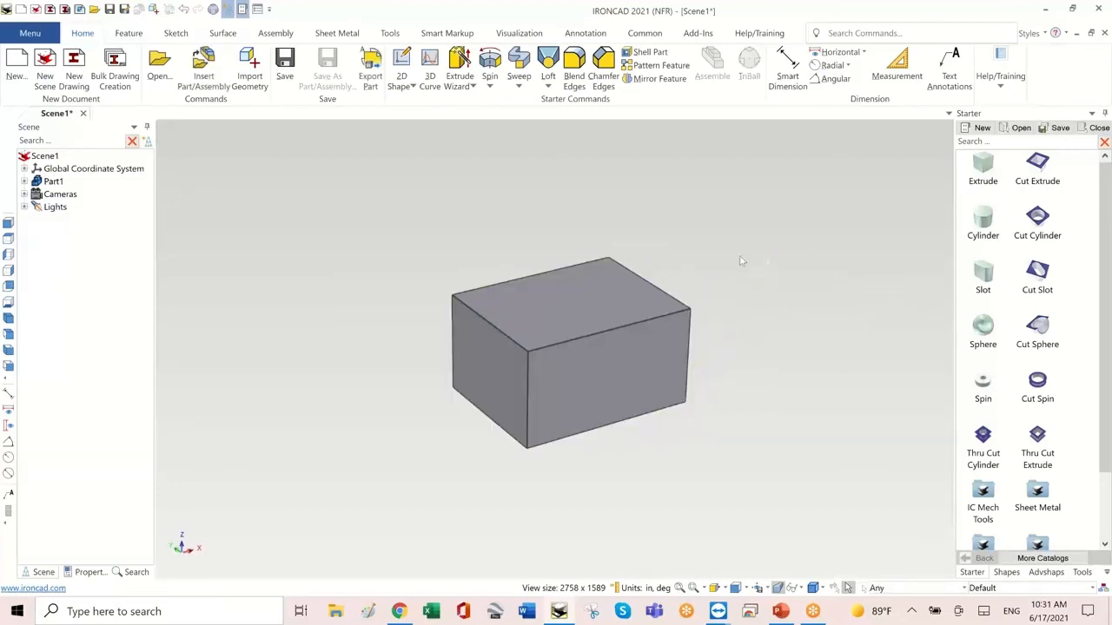
Enable Sizebox Dimensions in the new scene's Show settings and accept the scene properties
{"action": "right_click", "coordinate": [729, 208]}
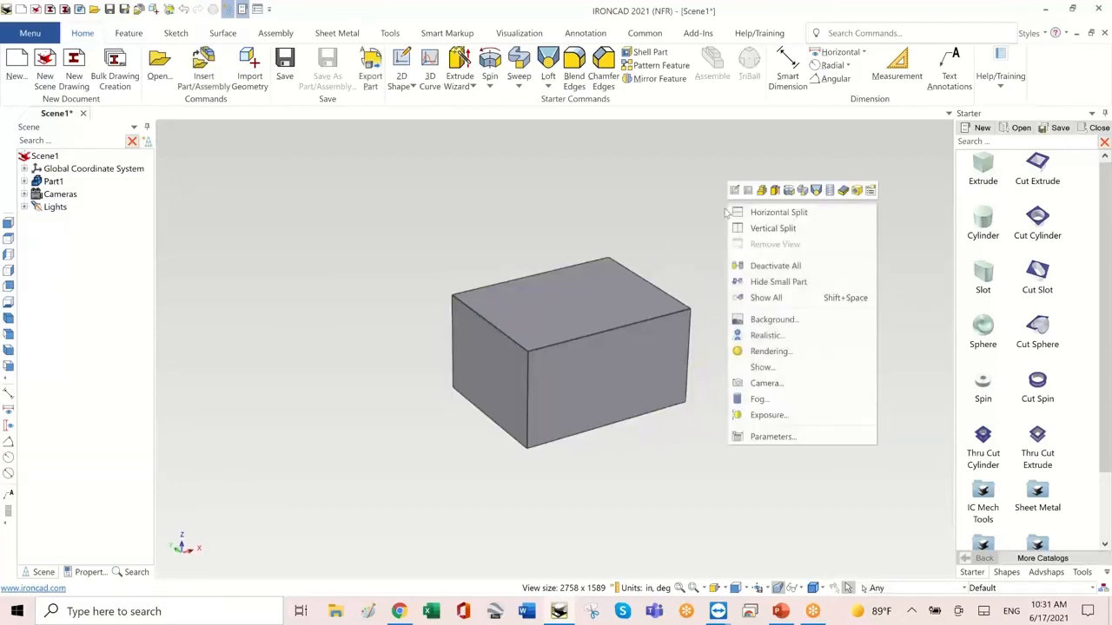
{"action": "left_click", "coordinate": [786, 369]}
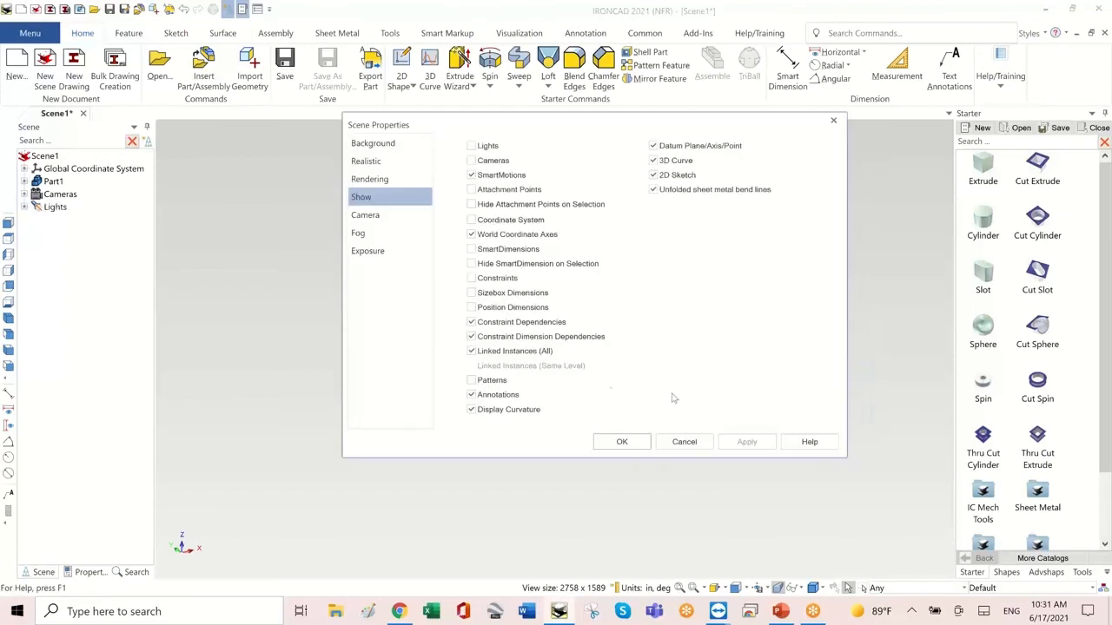
{"action": "left_click", "coordinate": [471, 249]}
{"action": "left_click", "coordinate": [621, 441]}
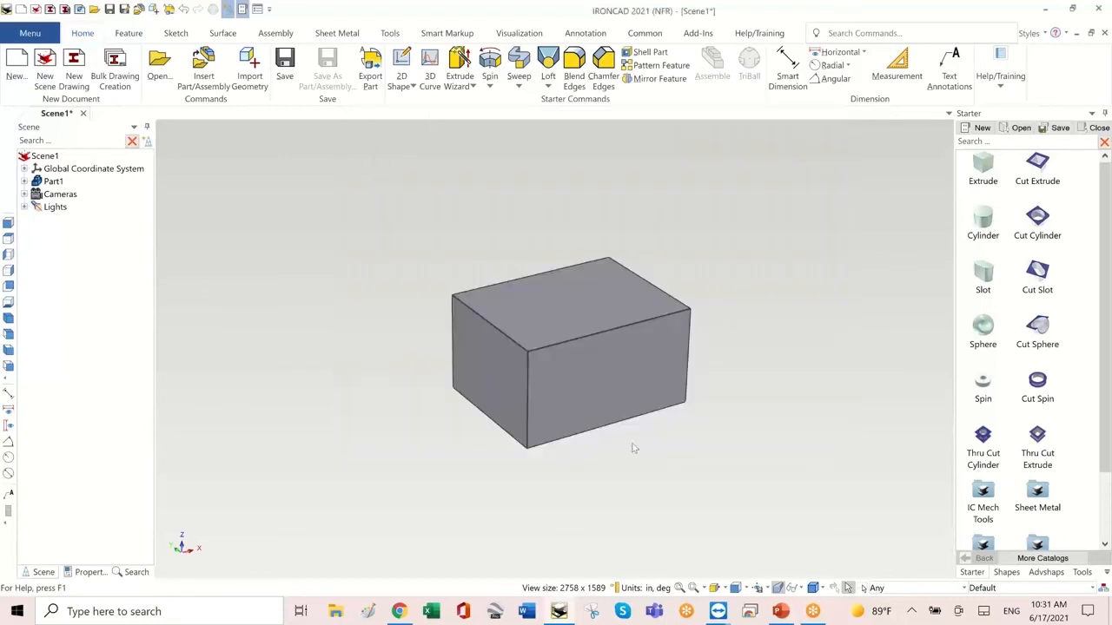
Select the block at the IntelliShape level, stretch its shorter horizontal side to about 2.495 in, increase its height, and deselect it
{"action": "left_click", "coordinate": [639, 351]}
{"action": "left_click", "coordinate": [667, 361]}
{"action": "middle_click_drag", "start_coordinate": [842, 388], "coordinate": [724, 371]}
{"action": "scroll", "coordinate": [733, 370], "scroll_direction": "up", "scroll_amount": 3}
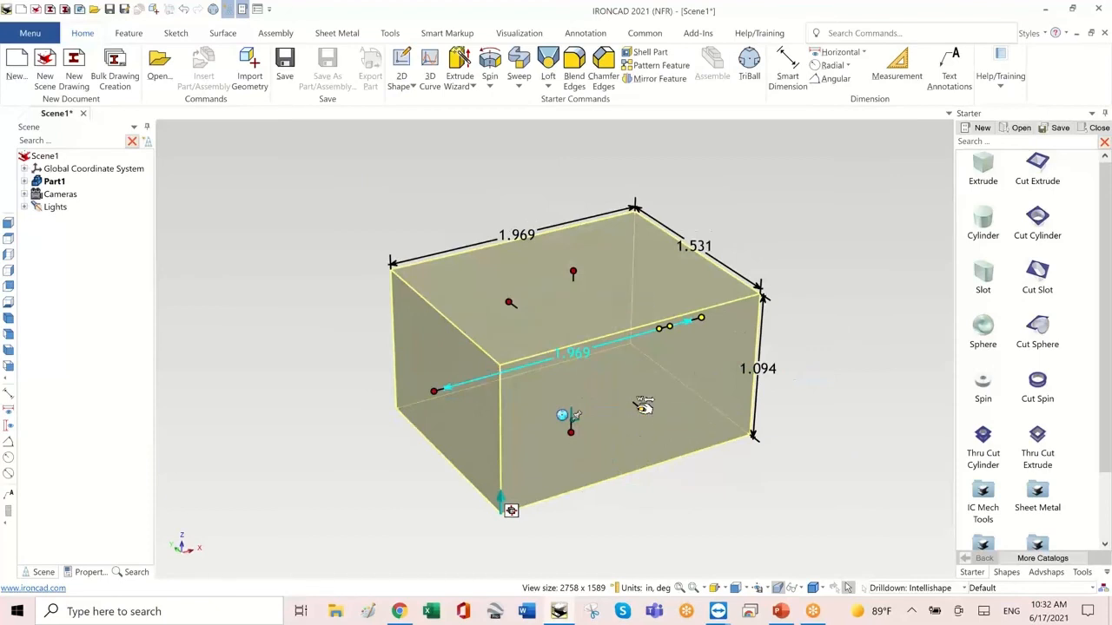
{"action": "left_click_drag", "start_coordinate": [643, 406], "coordinate": [751, 513]}
{"action": "scroll", "coordinate": [300, 384], "scroll_direction": "down", "scroll_amount": 2}
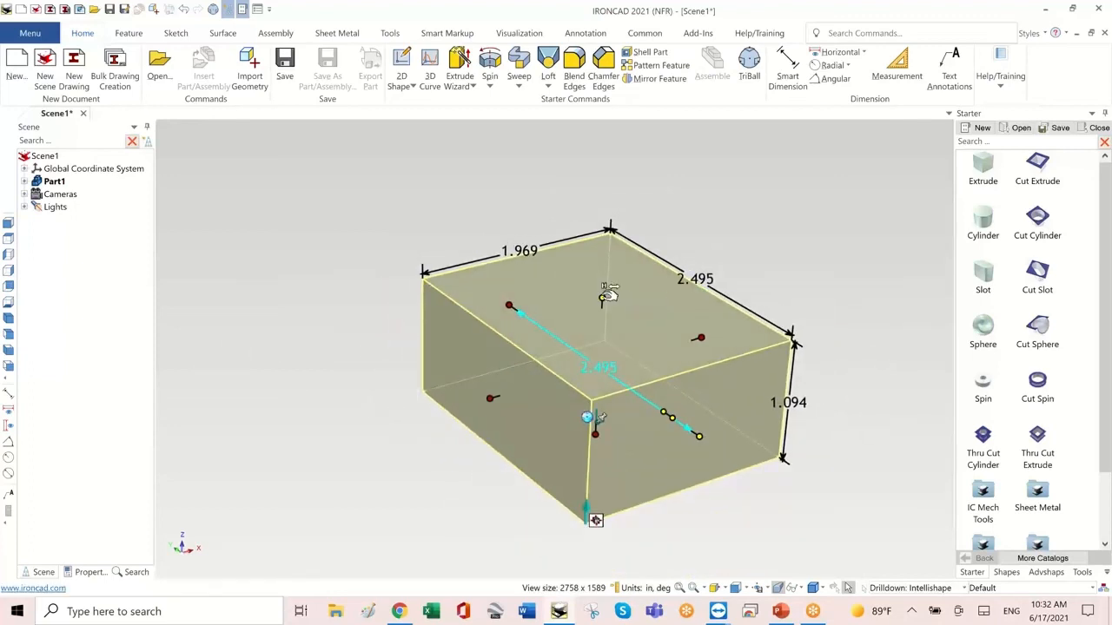
{"action": "left_click_drag", "start_coordinate": [608, 295], "coordinate": [608, 229]}
{"action": "left_click", "coordinate": [265, 278]}
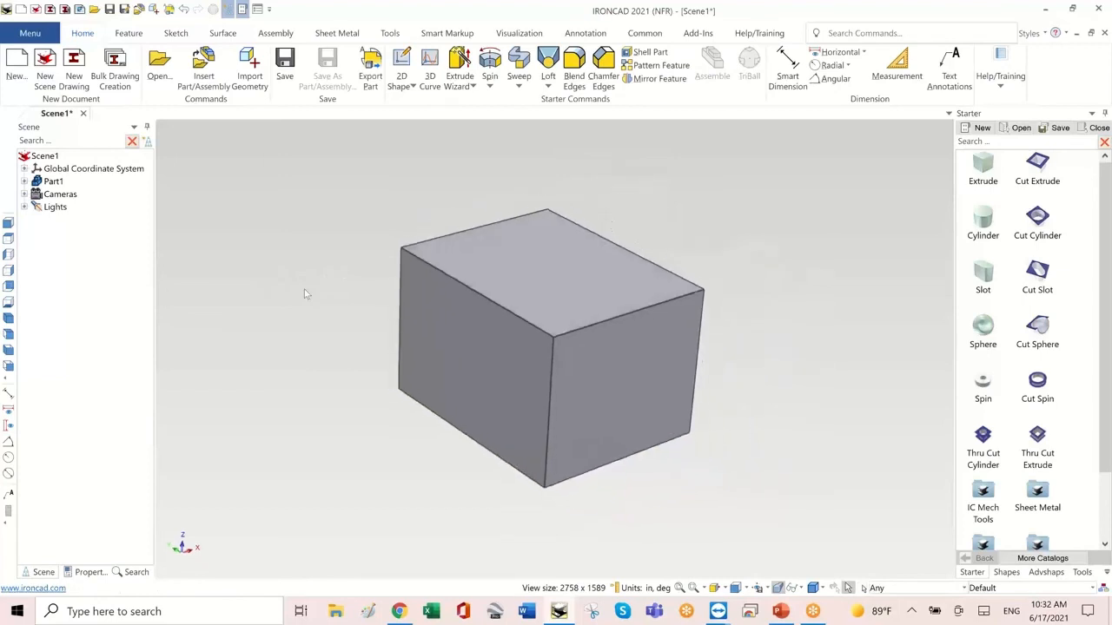
{"action": "scroll", "coordinate": [306, 293], "scroll_direction": "up", "scroll_amount": 1}
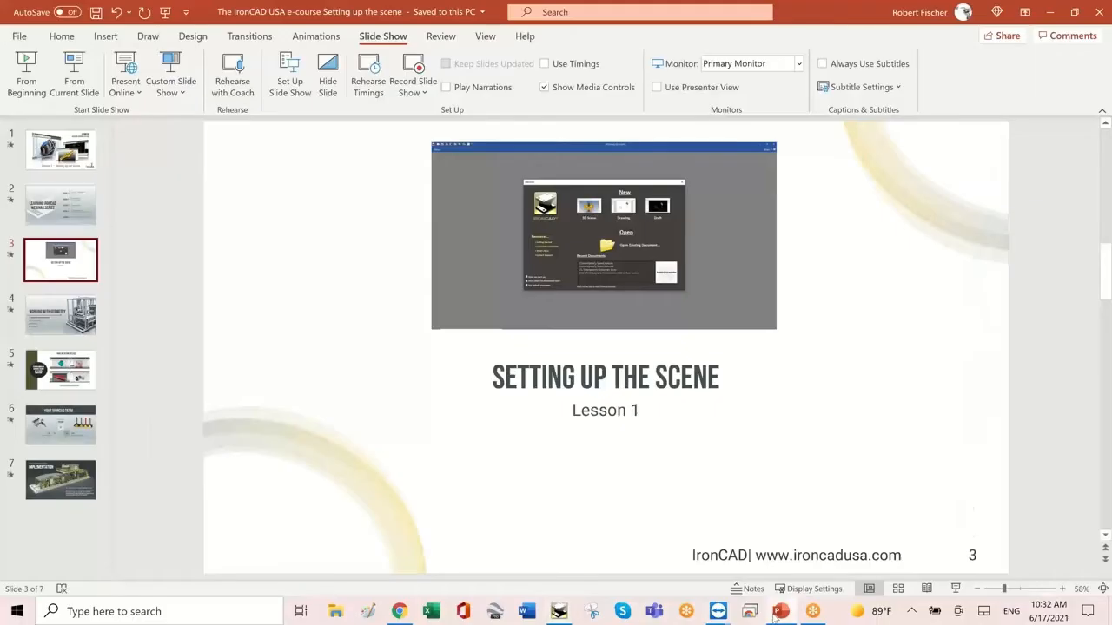
Switch to PowerPoint and start the slide show from the current "Setting up the scene" slide
{"action": "left_click", "coordinate": [780, 613]}
{"action": "key", "text": "shift+F5"}
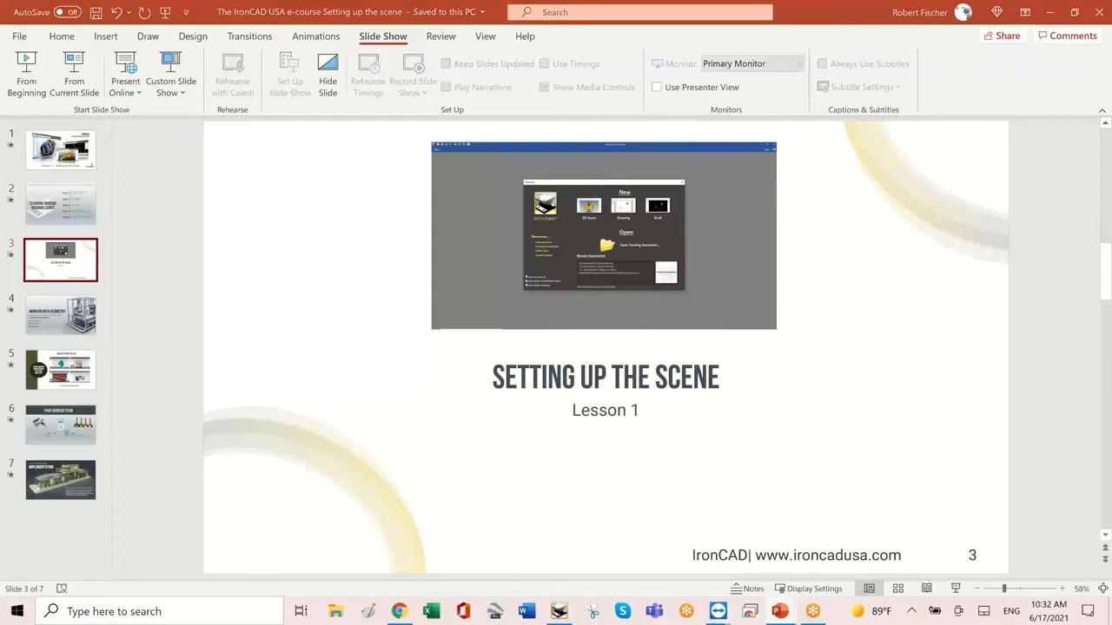